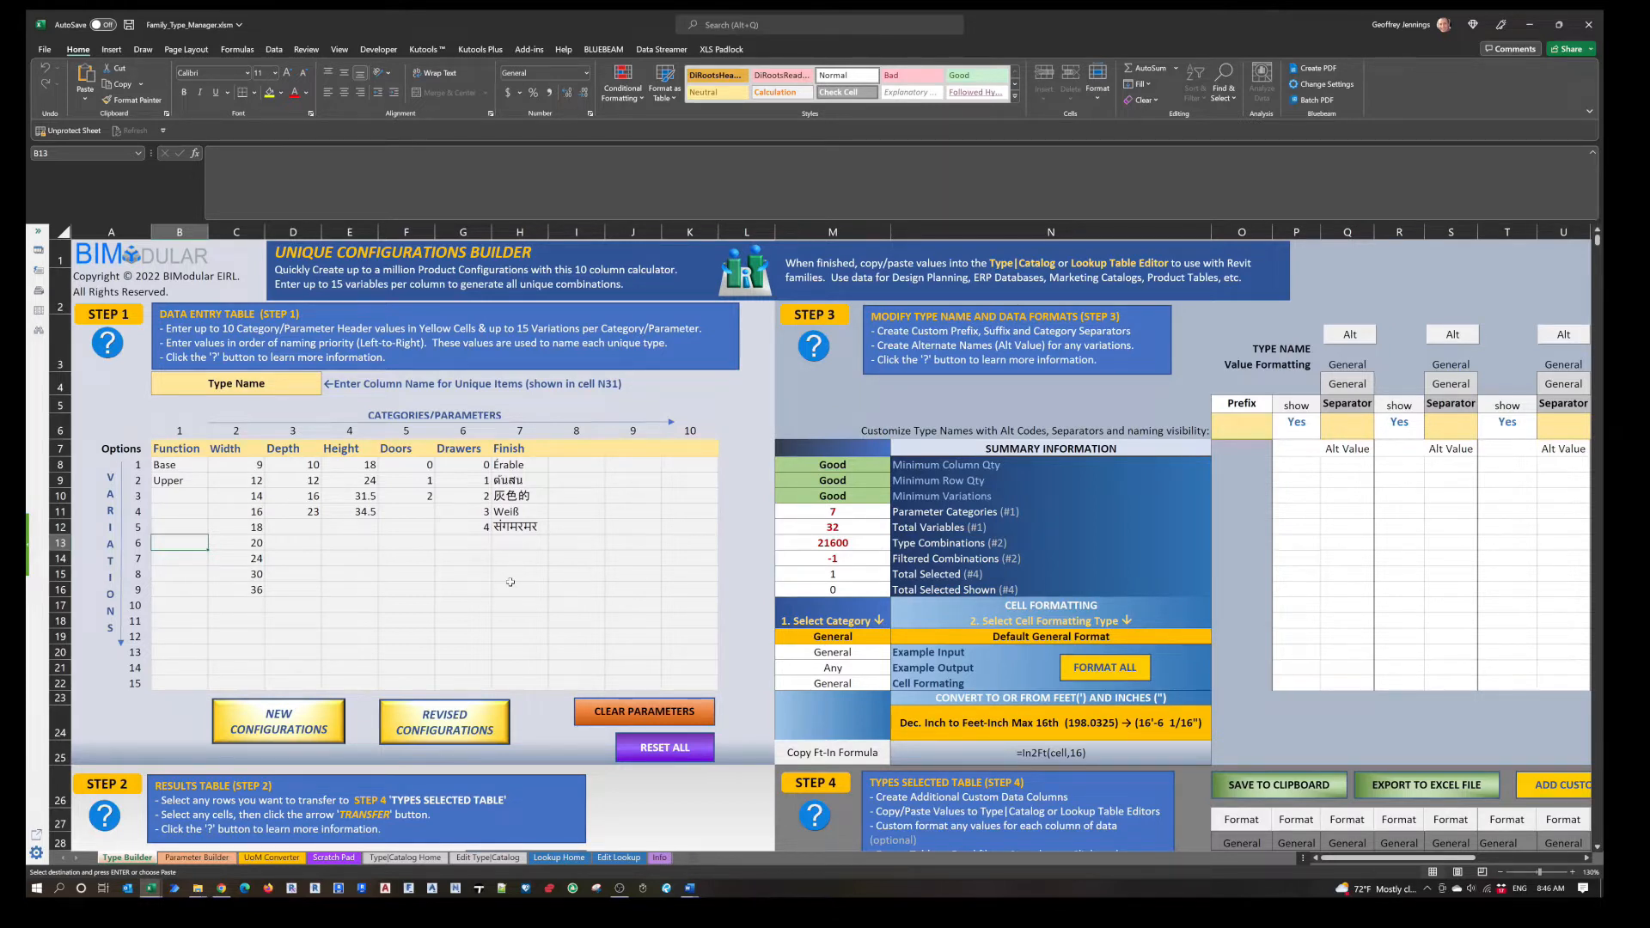
Generate a new set of type configurations from the parameter values in the data entry table.
{"action": "scroll", "coordinate": [435, 559], "scroll_direction": "down", "scroll_amount": 2}
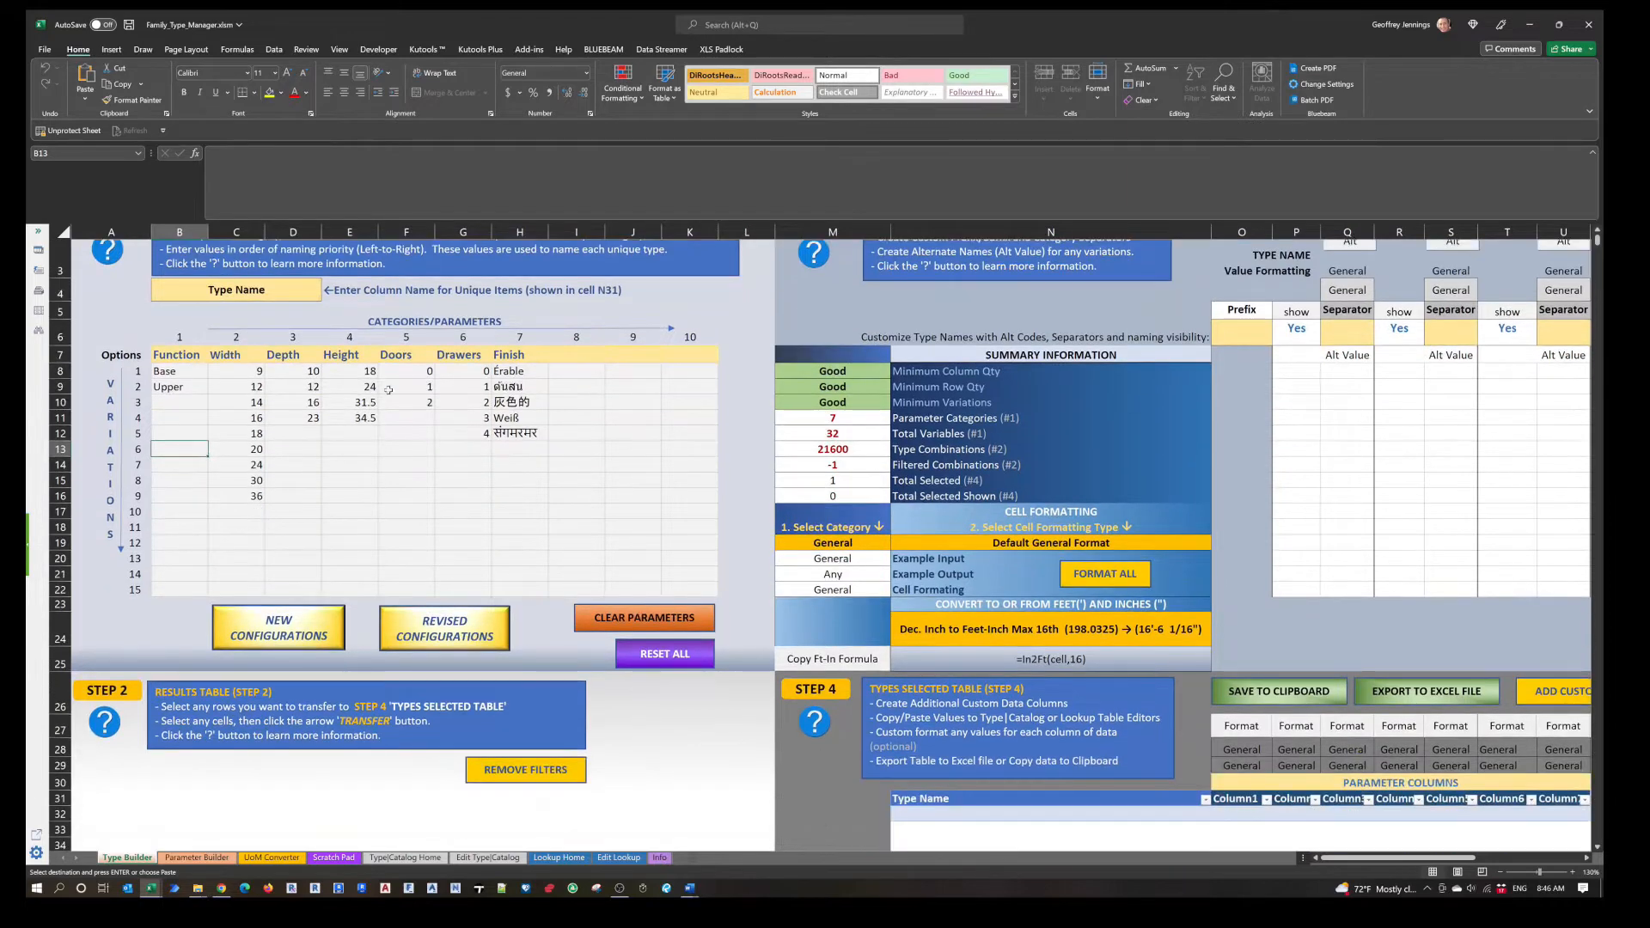
{"action": "left_click", "coordinate": [289, 634]}
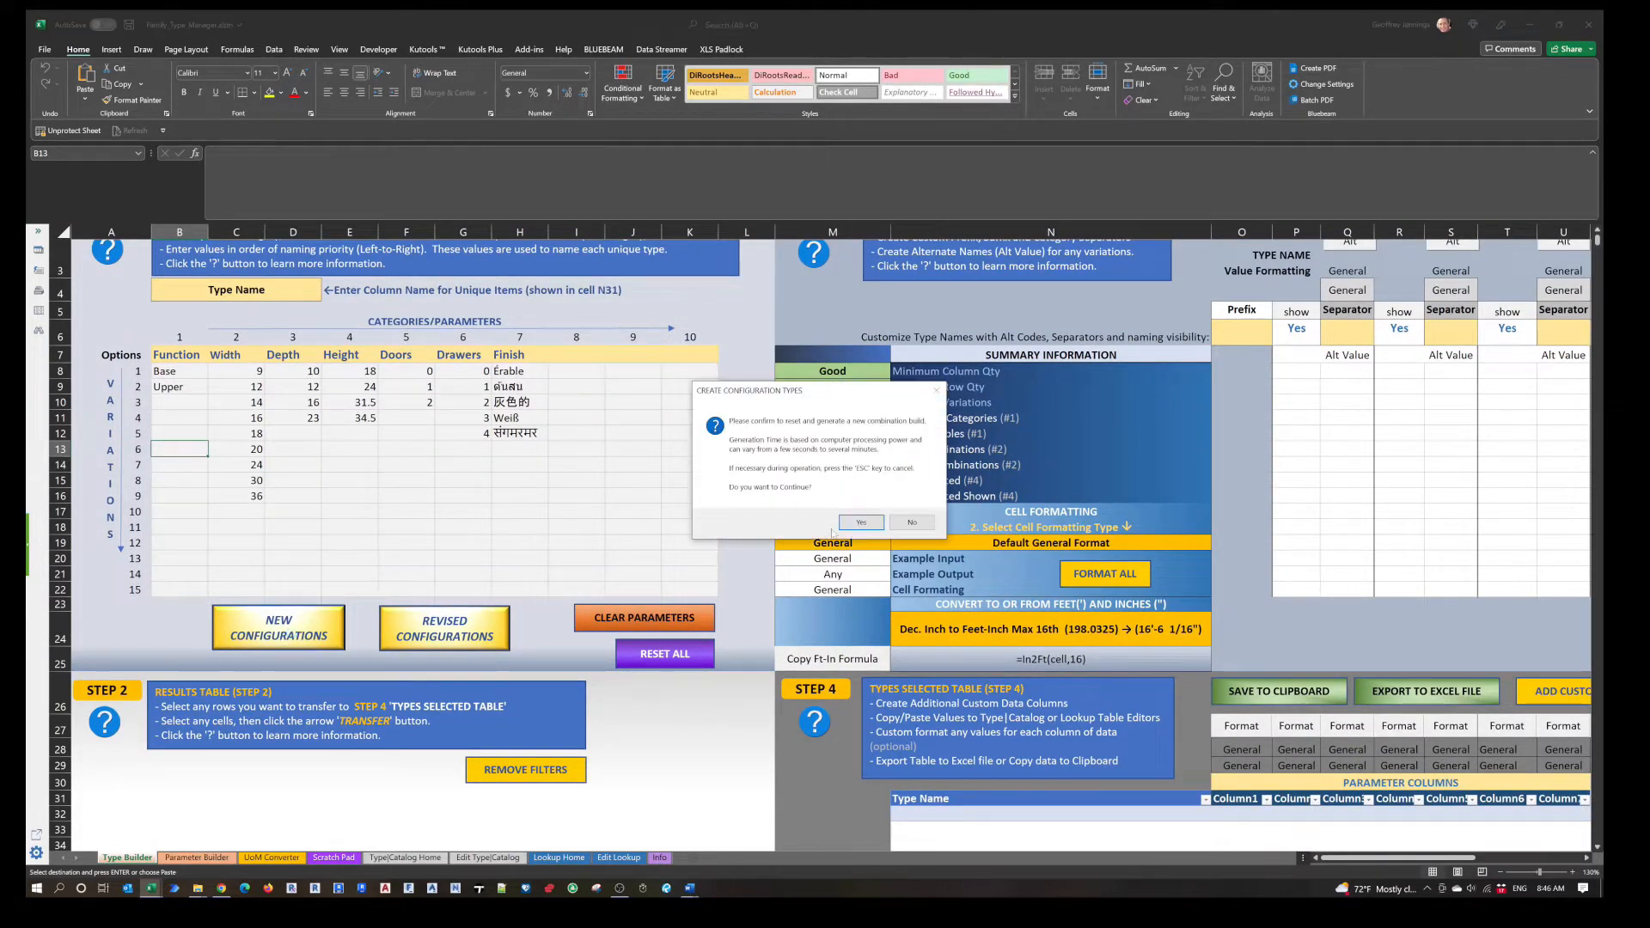
{"action": "left_click", "coordinate": [861, 522]}
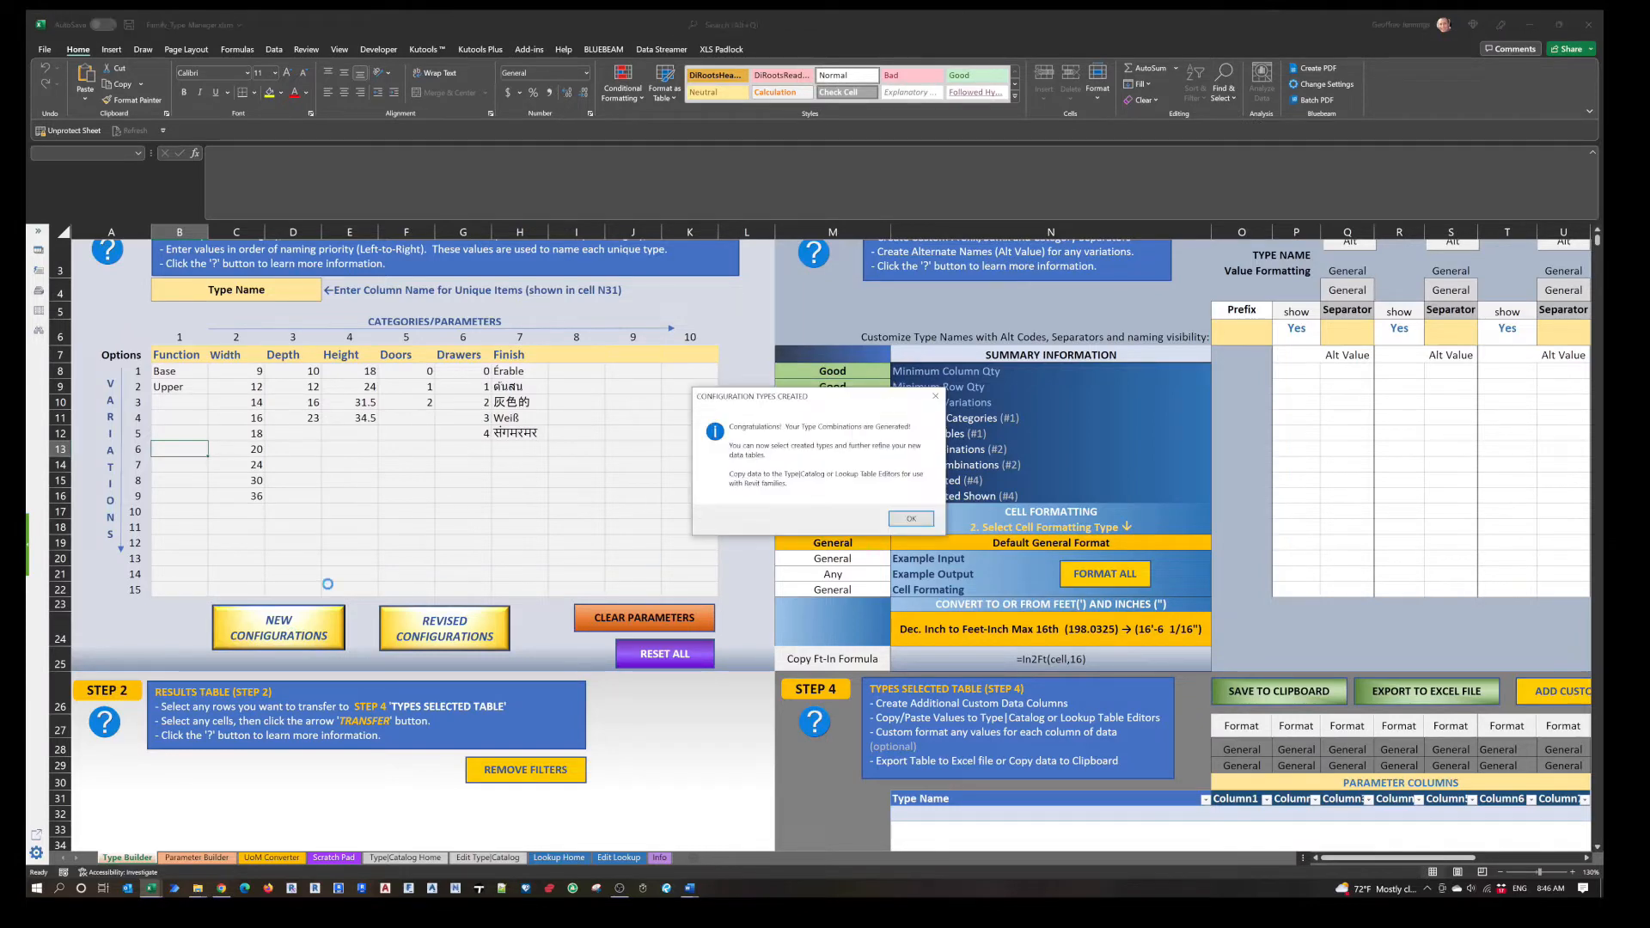
{"action": "left_click", "coordinate": [909, 519]}
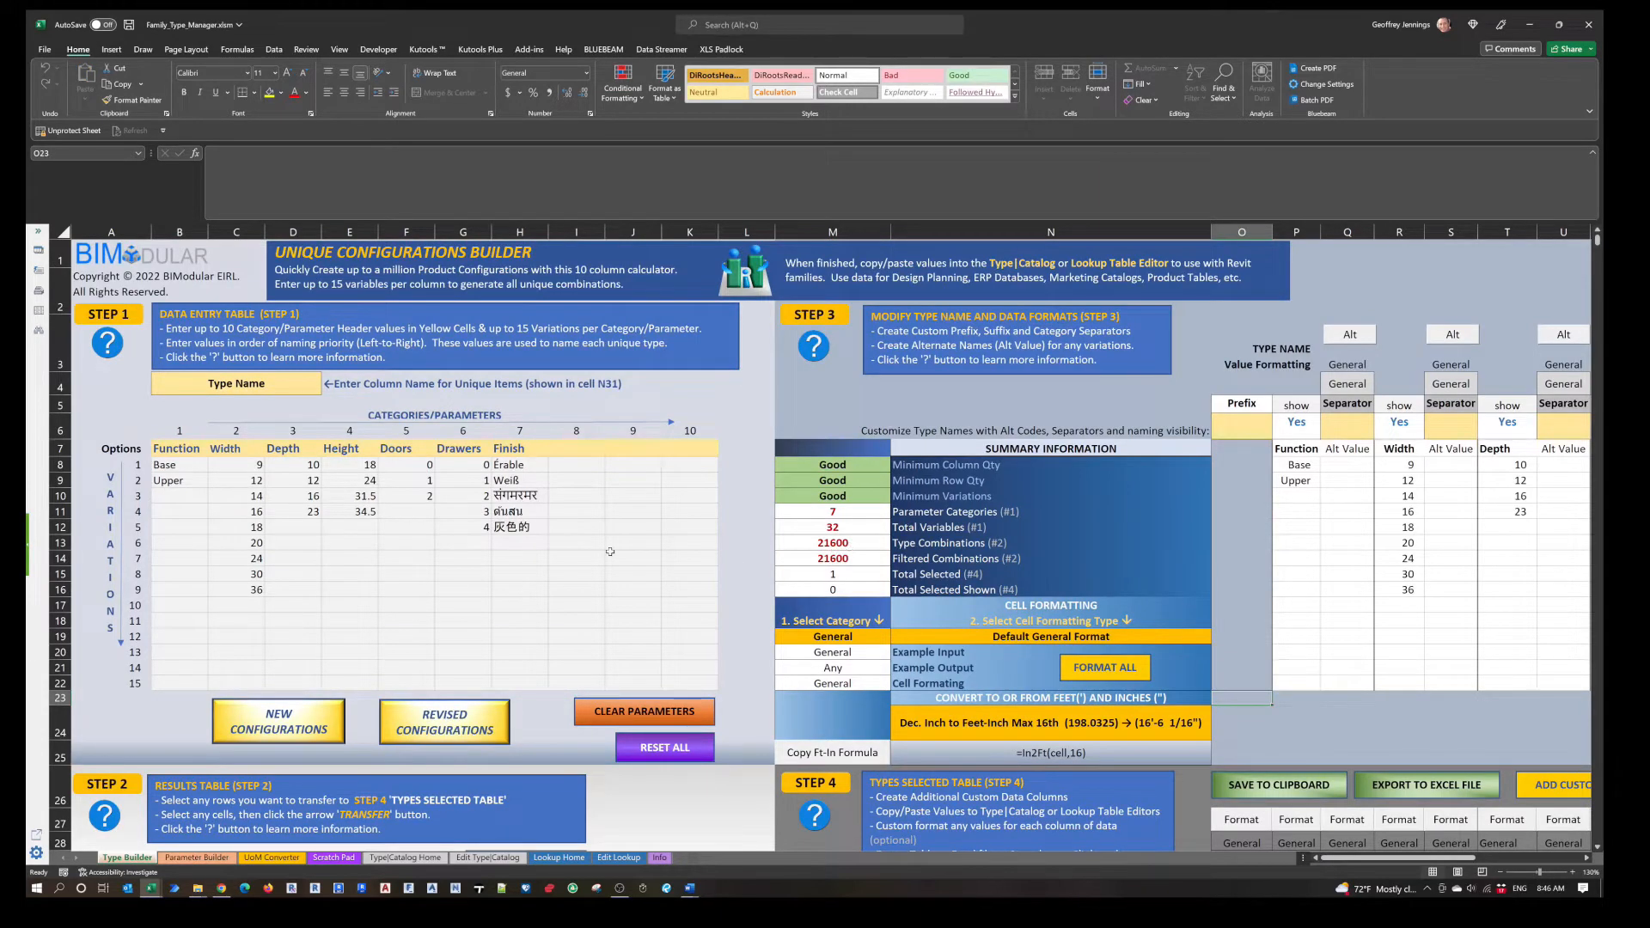
Transfer results rows 32, 35, 40, 46, 50, 103 and 109 to the Types Selected table.
{"action": "scroll", "coordinate": [447, 567], "scroll_direction": "down", "scroll_amount": 7}
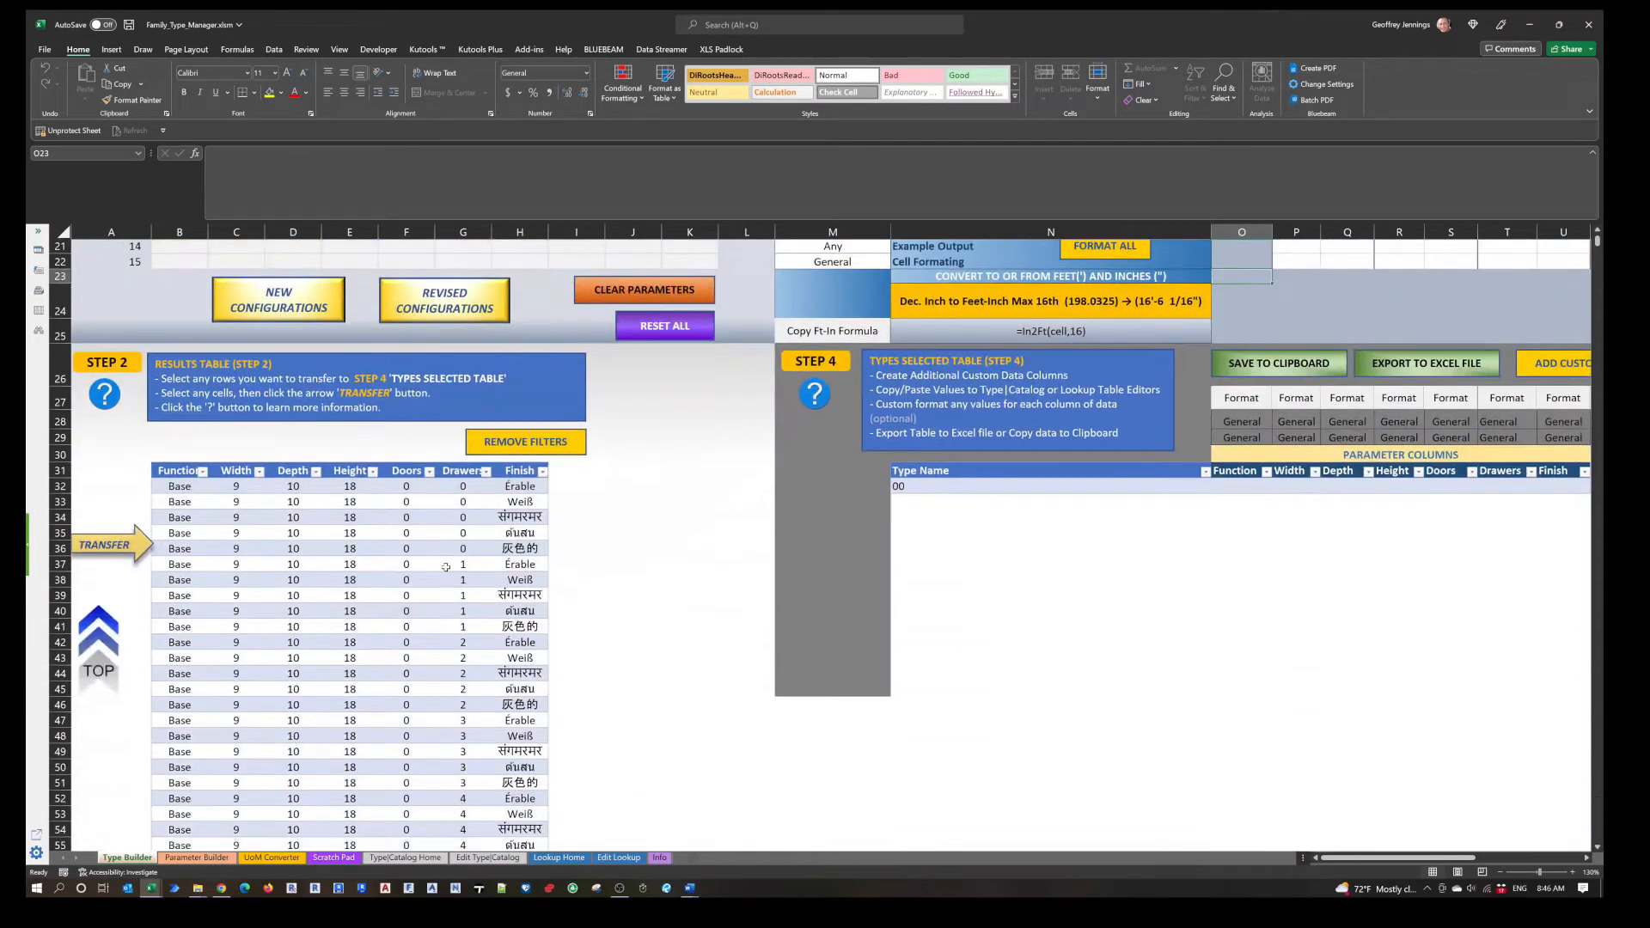
{"action": "left_click", "coordinate": [237, 487]}
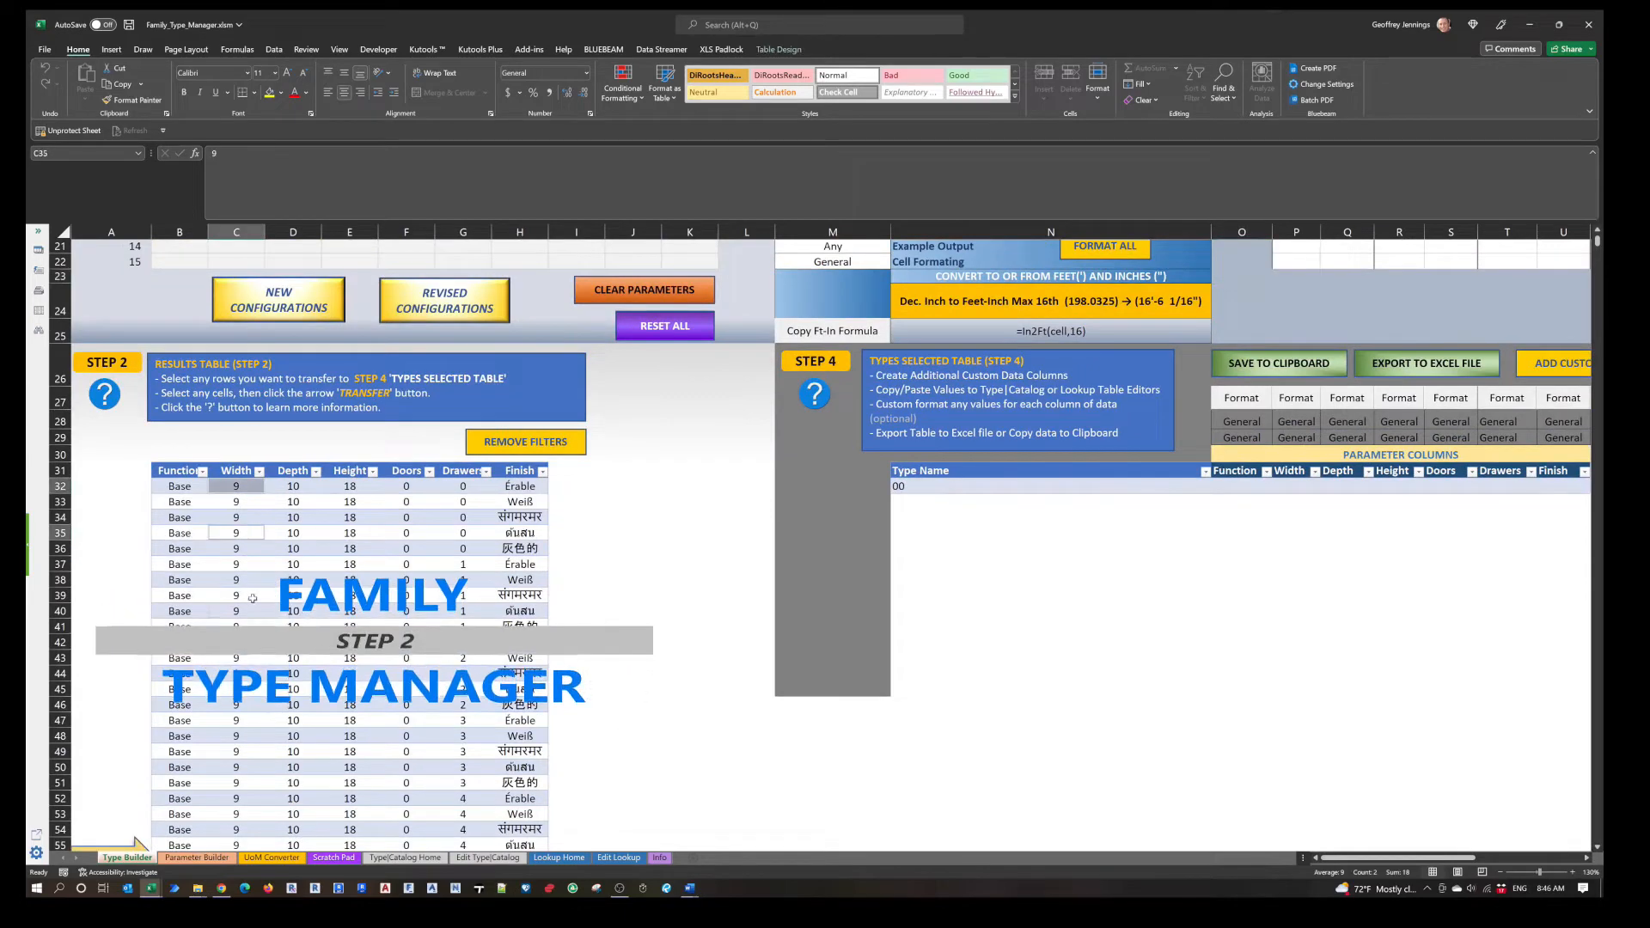
{"action": "left_click", "coordinate": [236, 533], "text": "ctrl"}
{"action": "left_click", "coordinate": [237, 611], "text": "ctrl"}
{"action": "left_click", "coordinate": [250, 706], "text": "ctrl"}
{"action": "left_click", "coordinate": [248, 769], "text": "ctrl"}
{"action": "scroll", "coordinate": [287, 752], "scroll_direction": "down", "scroll_amount": 18}
{"action": "left_click", "coordinate": [291, 660], "text": "ctrl"}
{"action": "left_click", "coordinate": [236, 752], "text": "ctrl"}
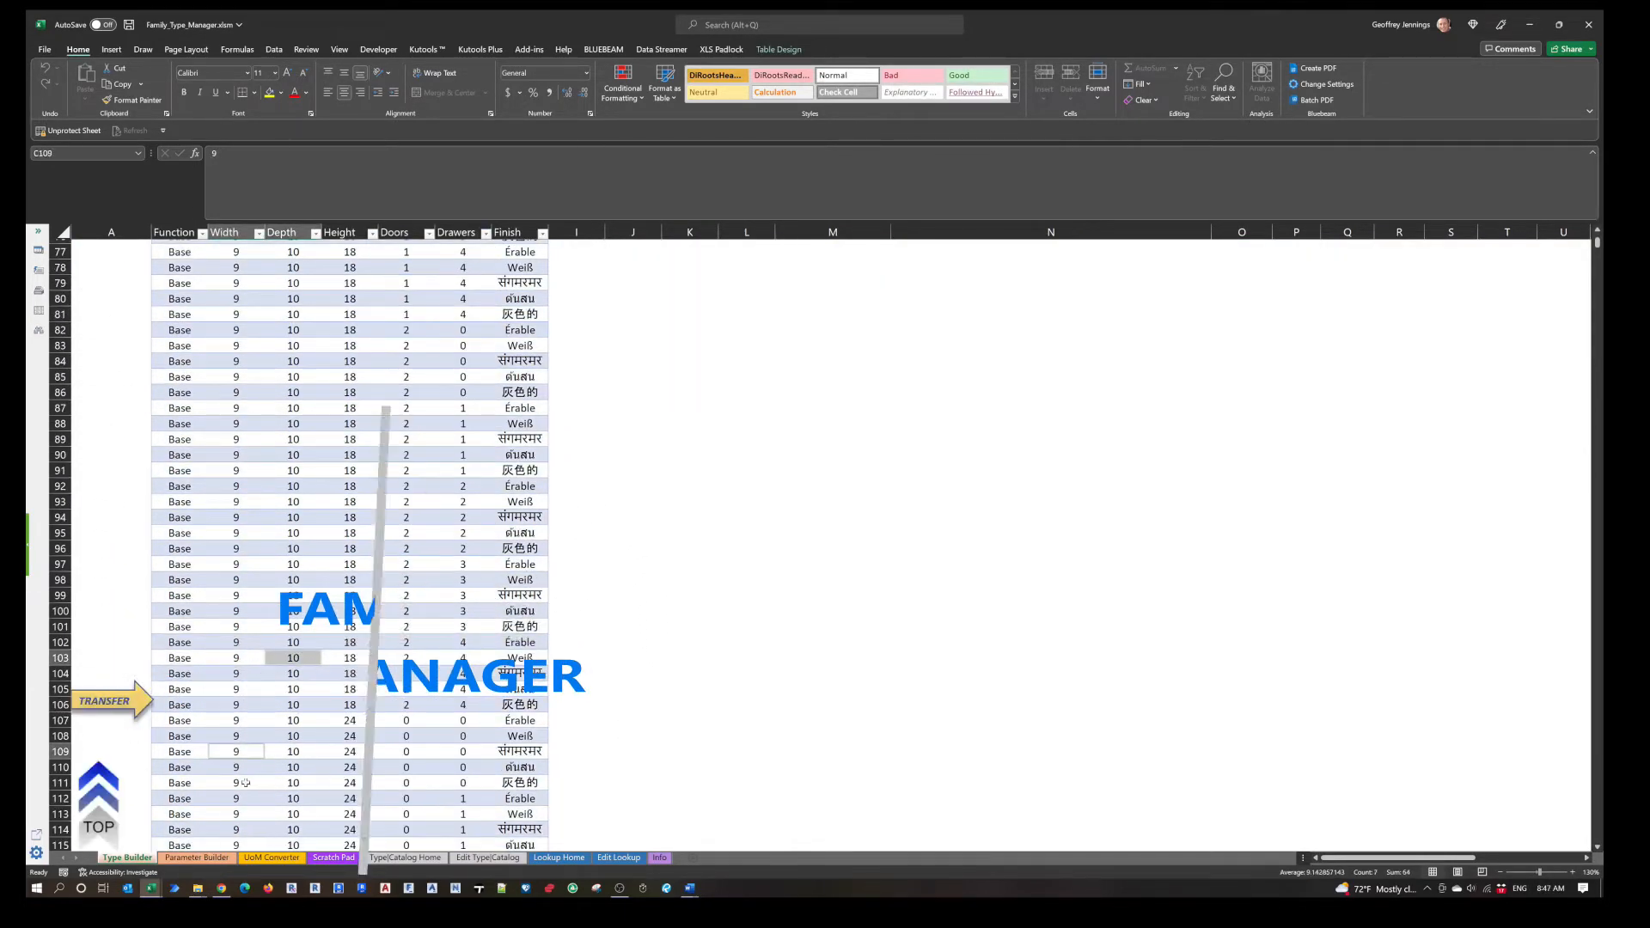
{"action": "left_click", "coordinate": [121, 702]}
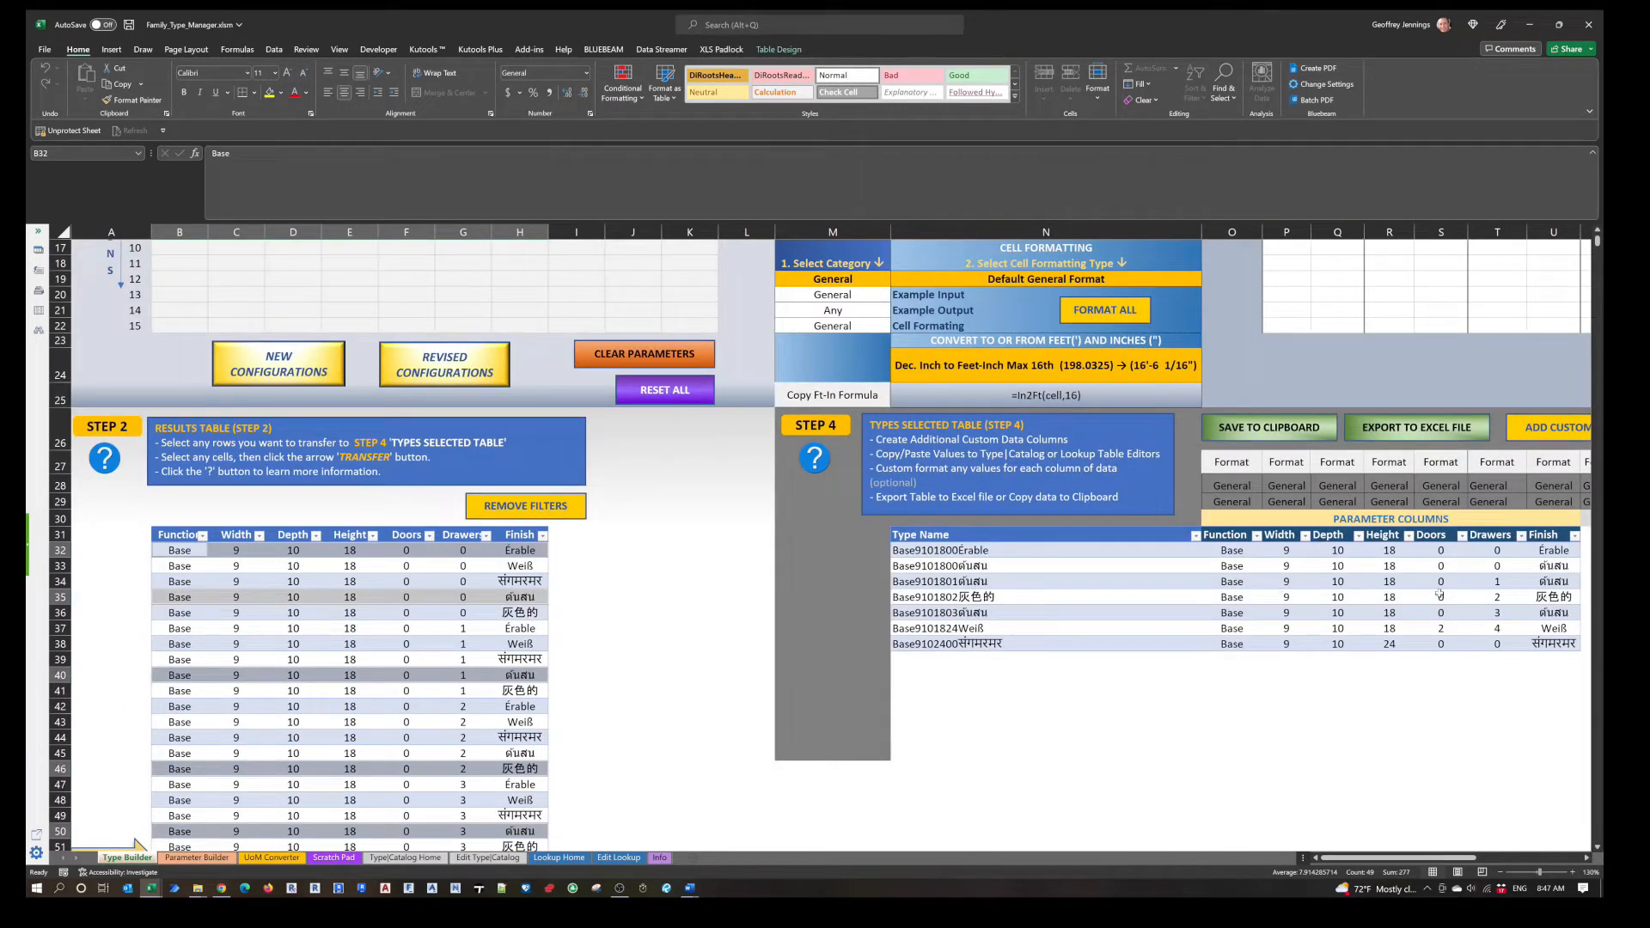
Filter the results table's Function column to show only Upper configurations.
{"action": "left_click", "coordinate": [203, 536]}
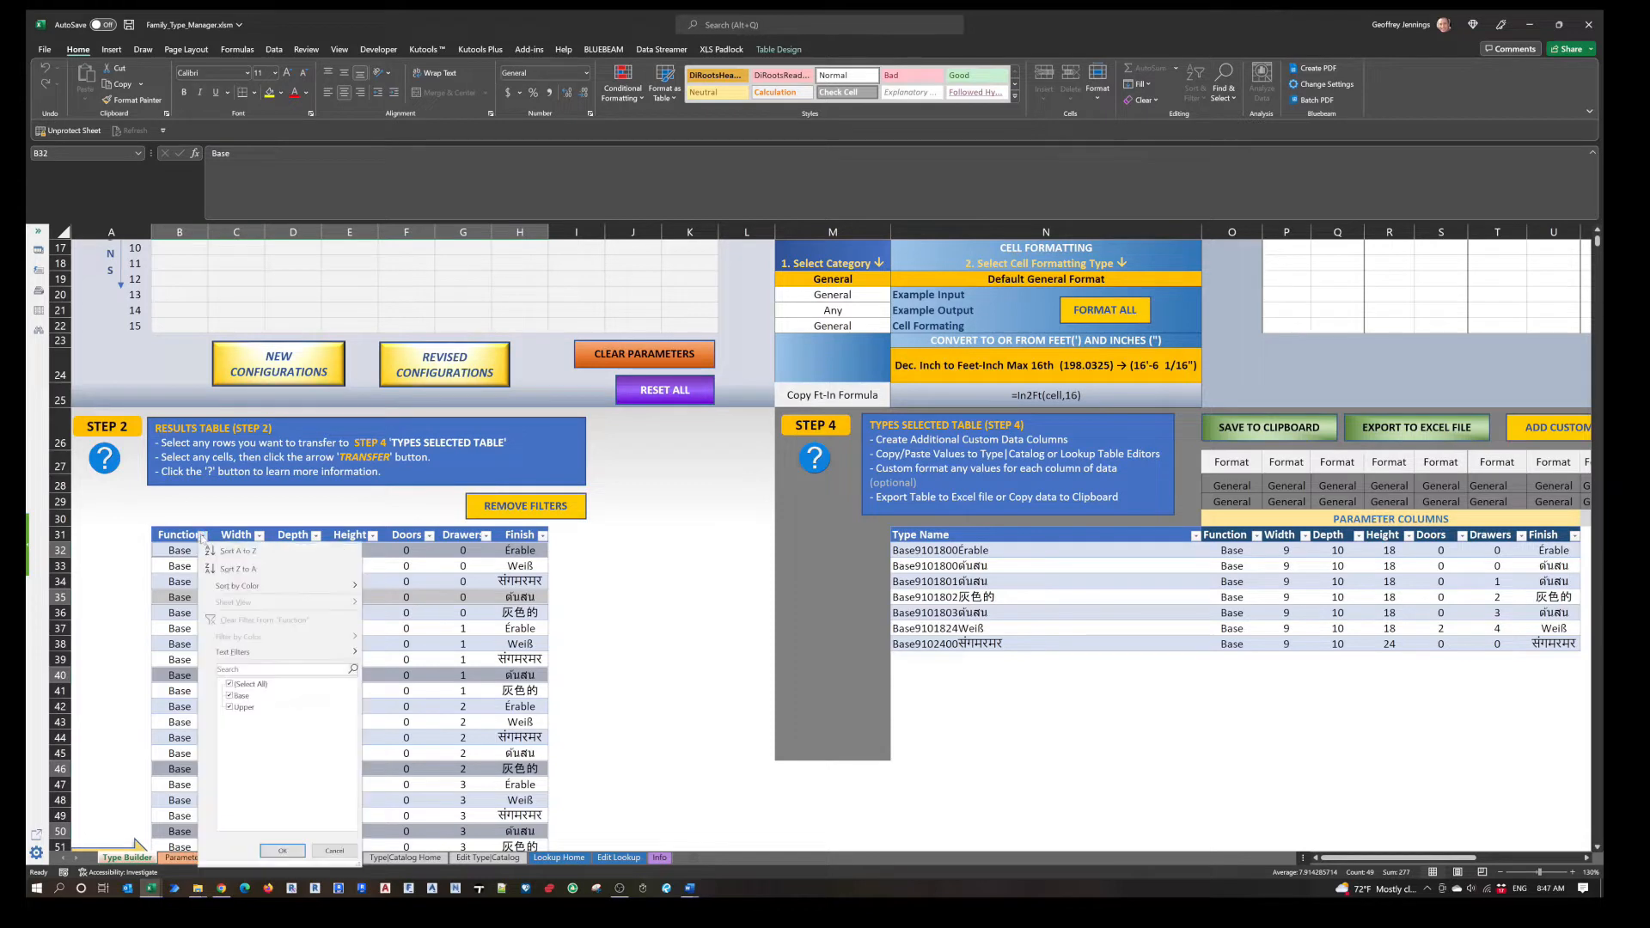
{"action": "left_click", "coordinate": [191, 570]}
{"action": "left_click", "coordinate": [187, 565]}
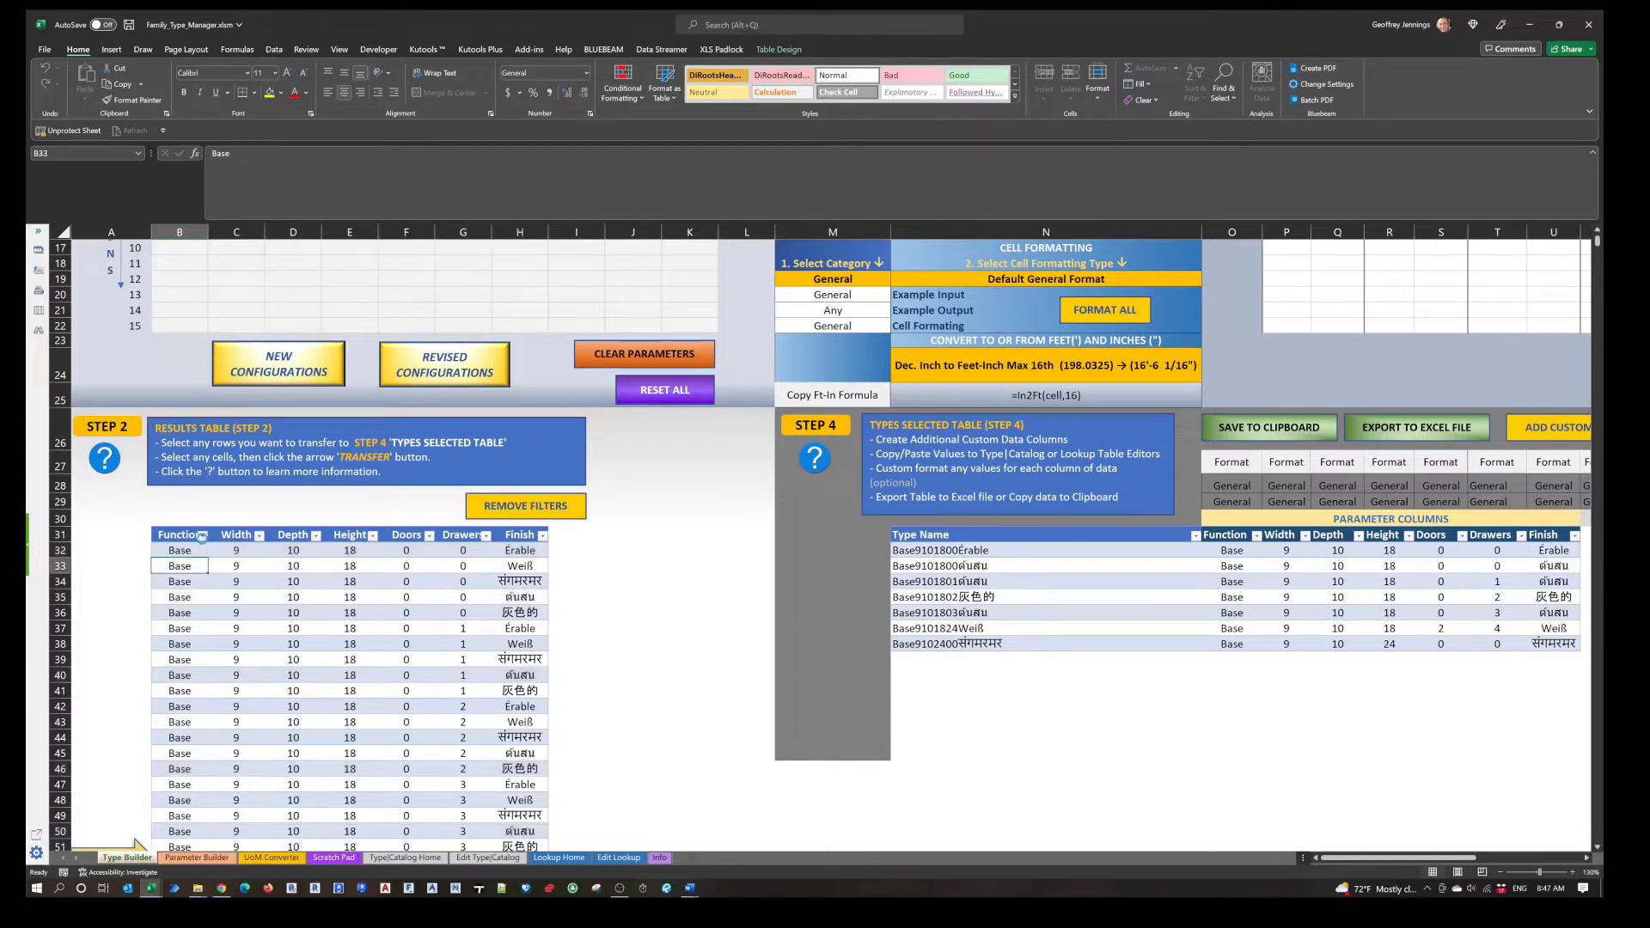
{"action": "left_click", "coordinate": [203, 536]}
{"action": "left_click", "coordinate": [233, 695]}
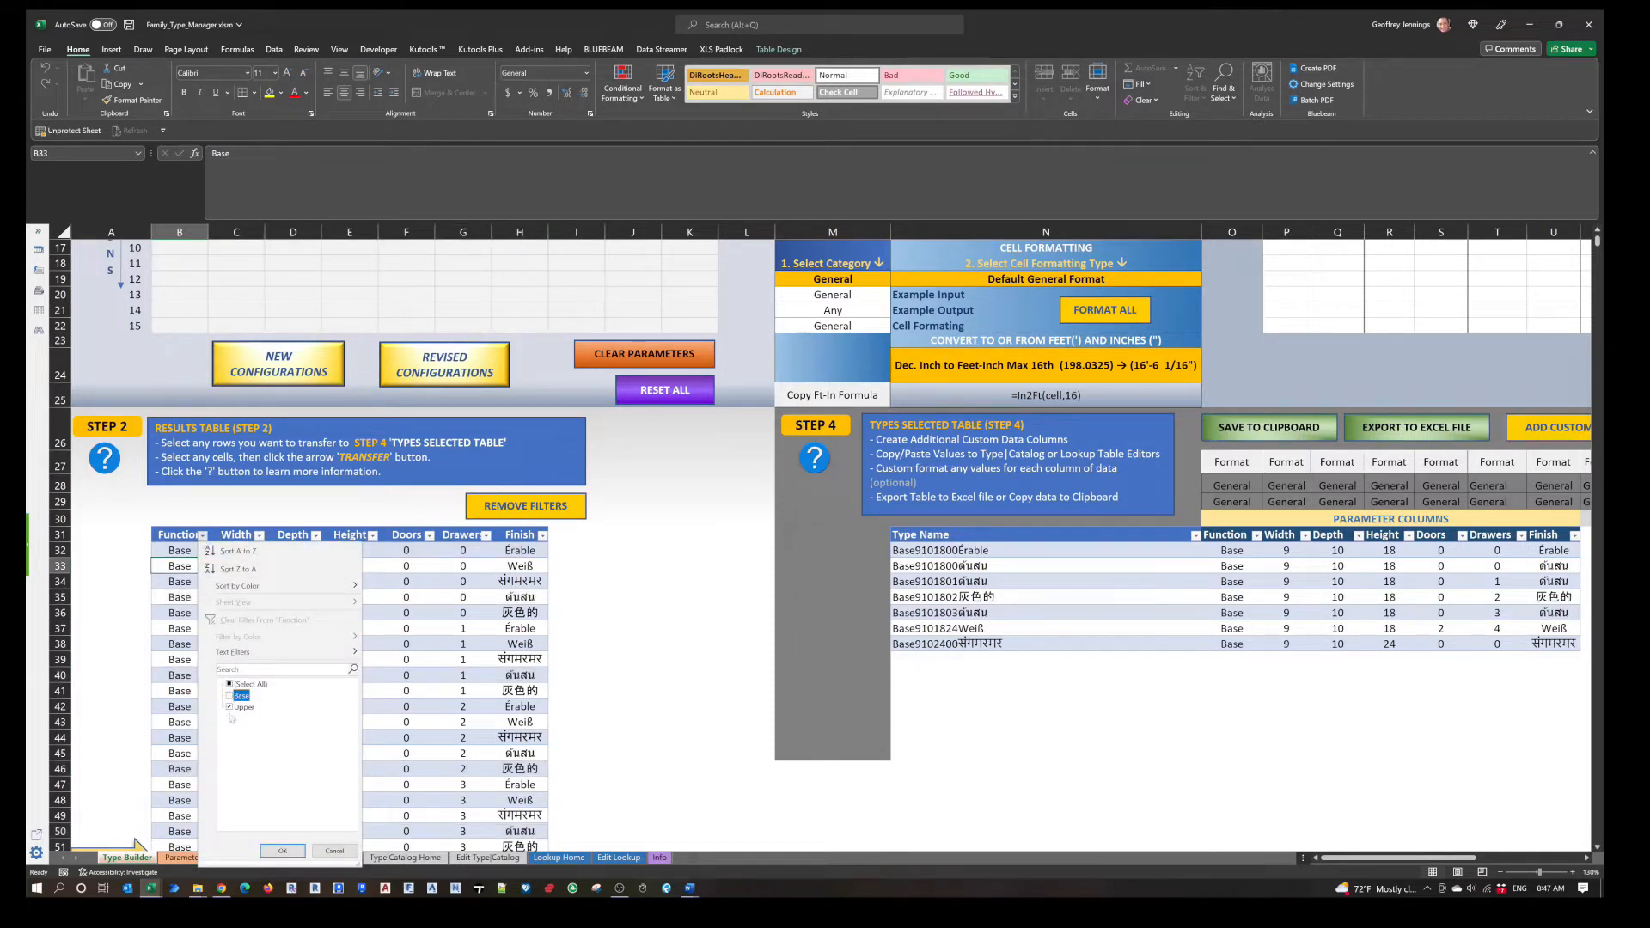
{"action": "left_click", "coordinate": [284, 850]}
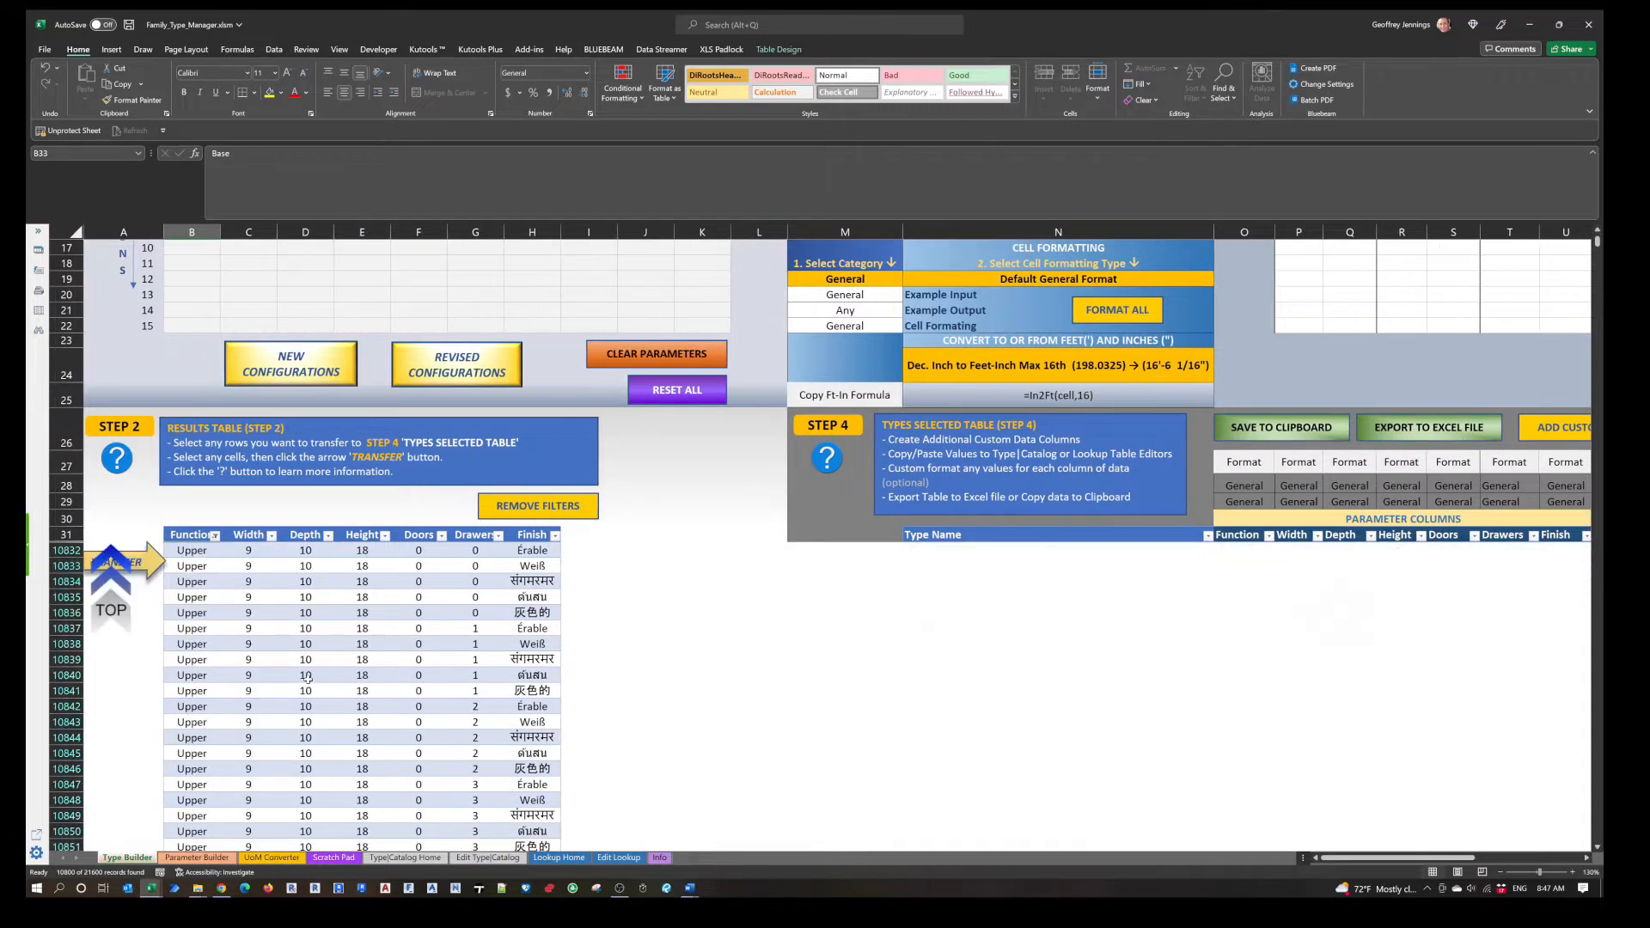
Transfer the five Upper rows 10840 to 10844 to the Types Selected table and remove the results table filters.
{"action": "left_click_drag", "start_coordinate": [305, 675], "coordinate": [303, 735]}
{"action": "left_click_drag", "start_coordinate": [192, 675], "coordinate": [532, 737]}
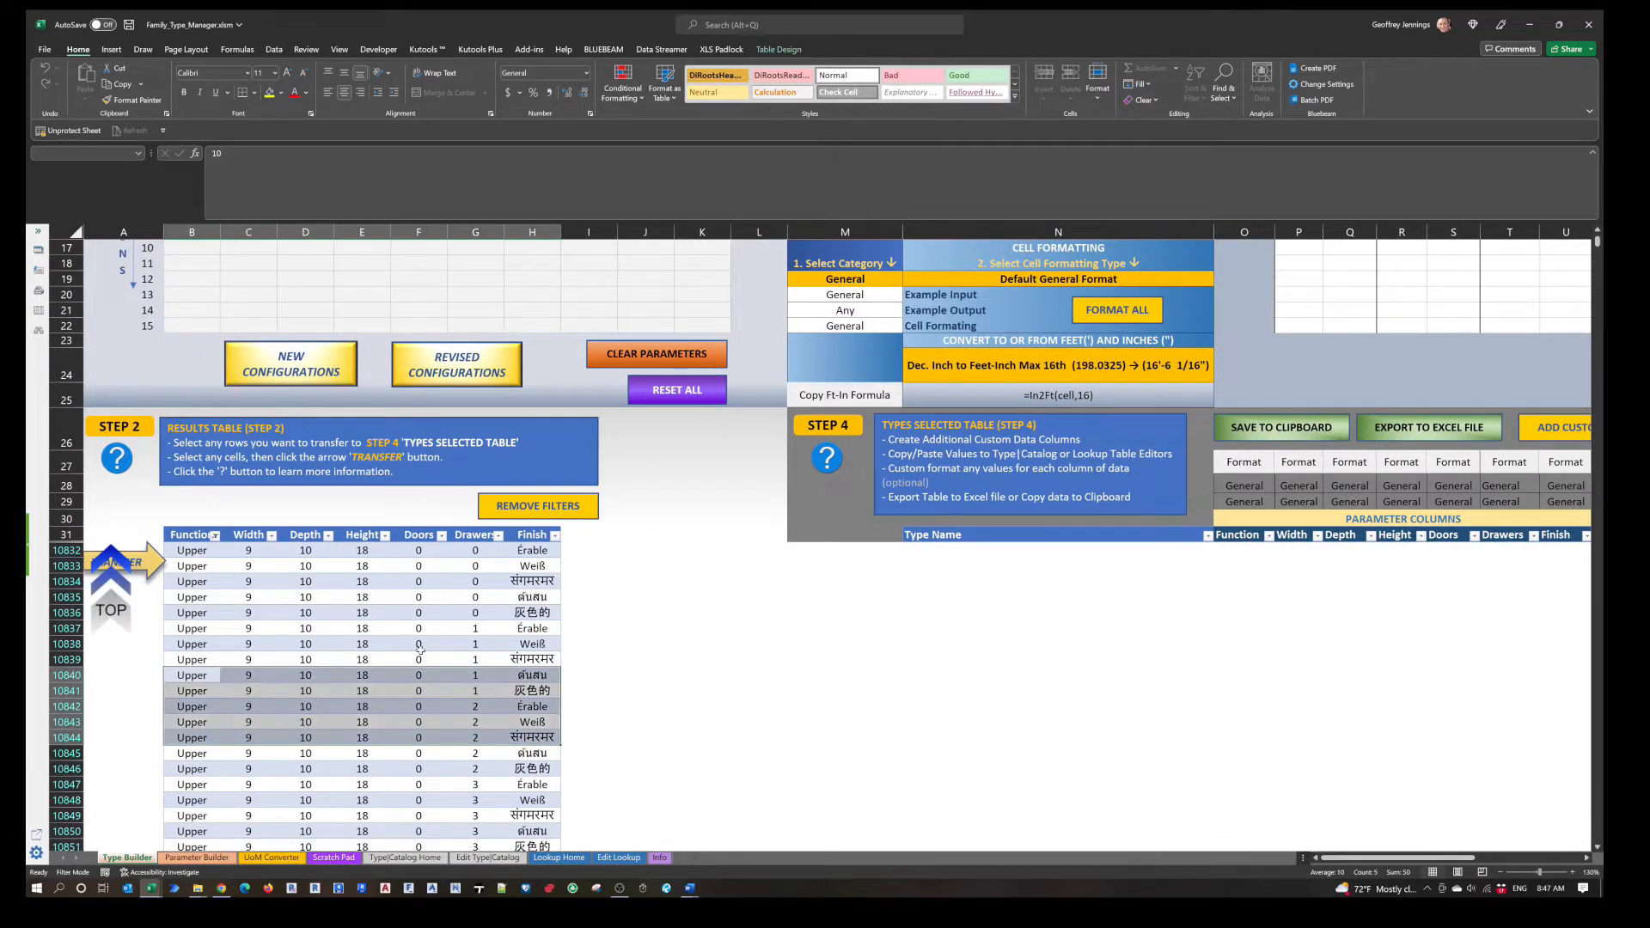
{"action": "left_click", "coordinate": [565, 518]}
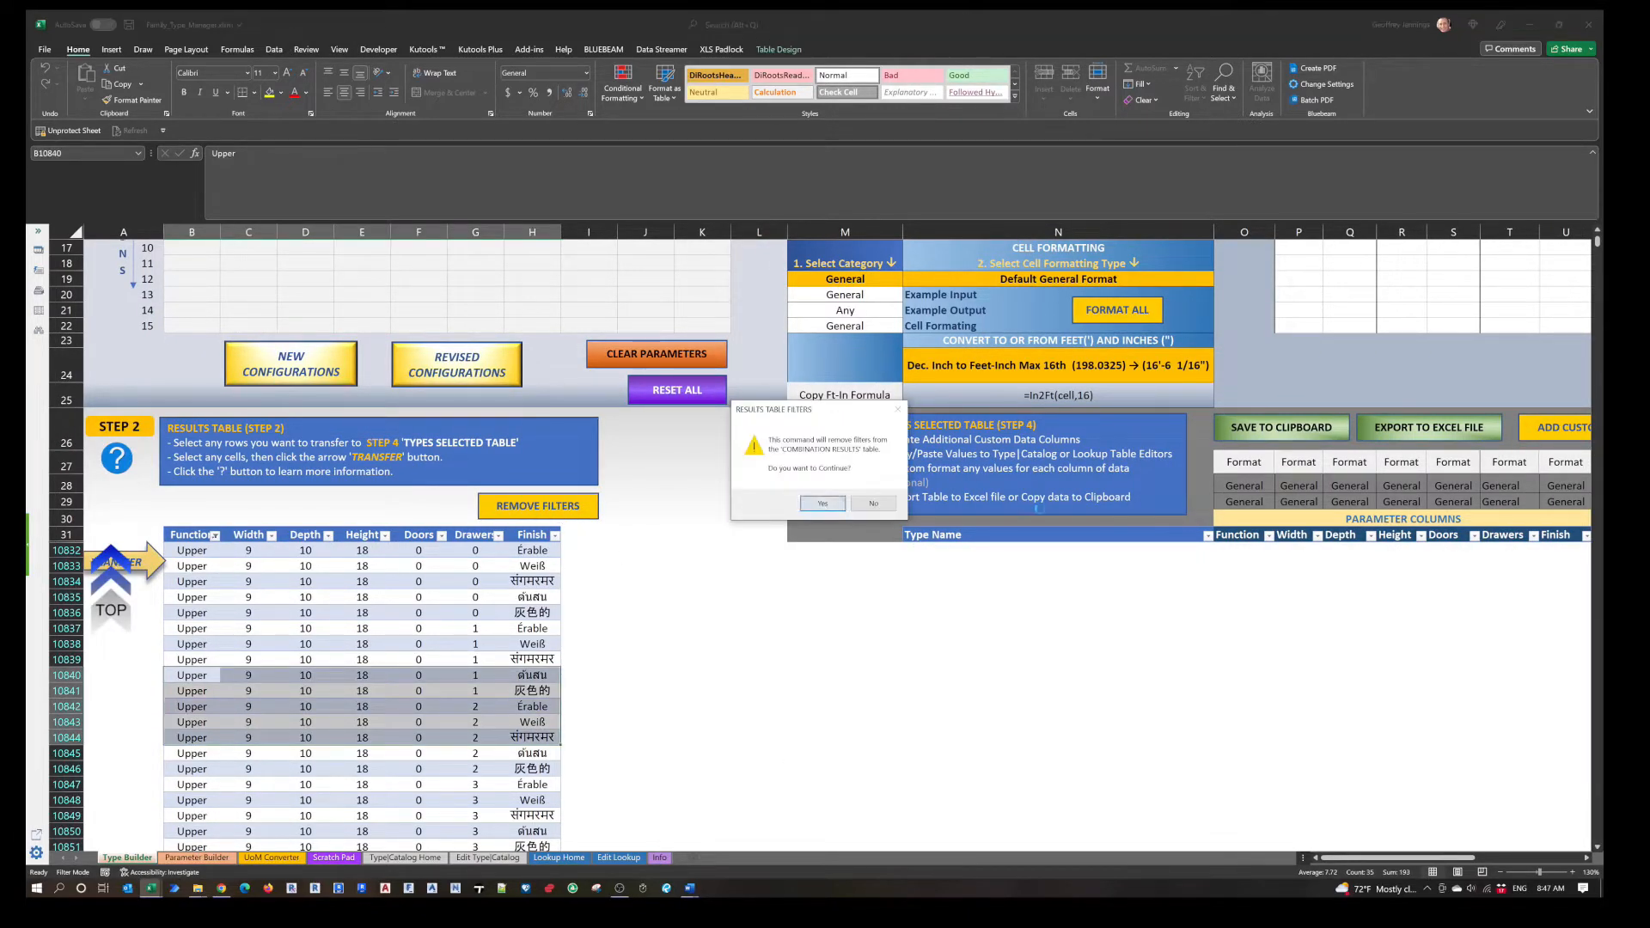
{"action": "left_click", "coordinate": [819, 506]}
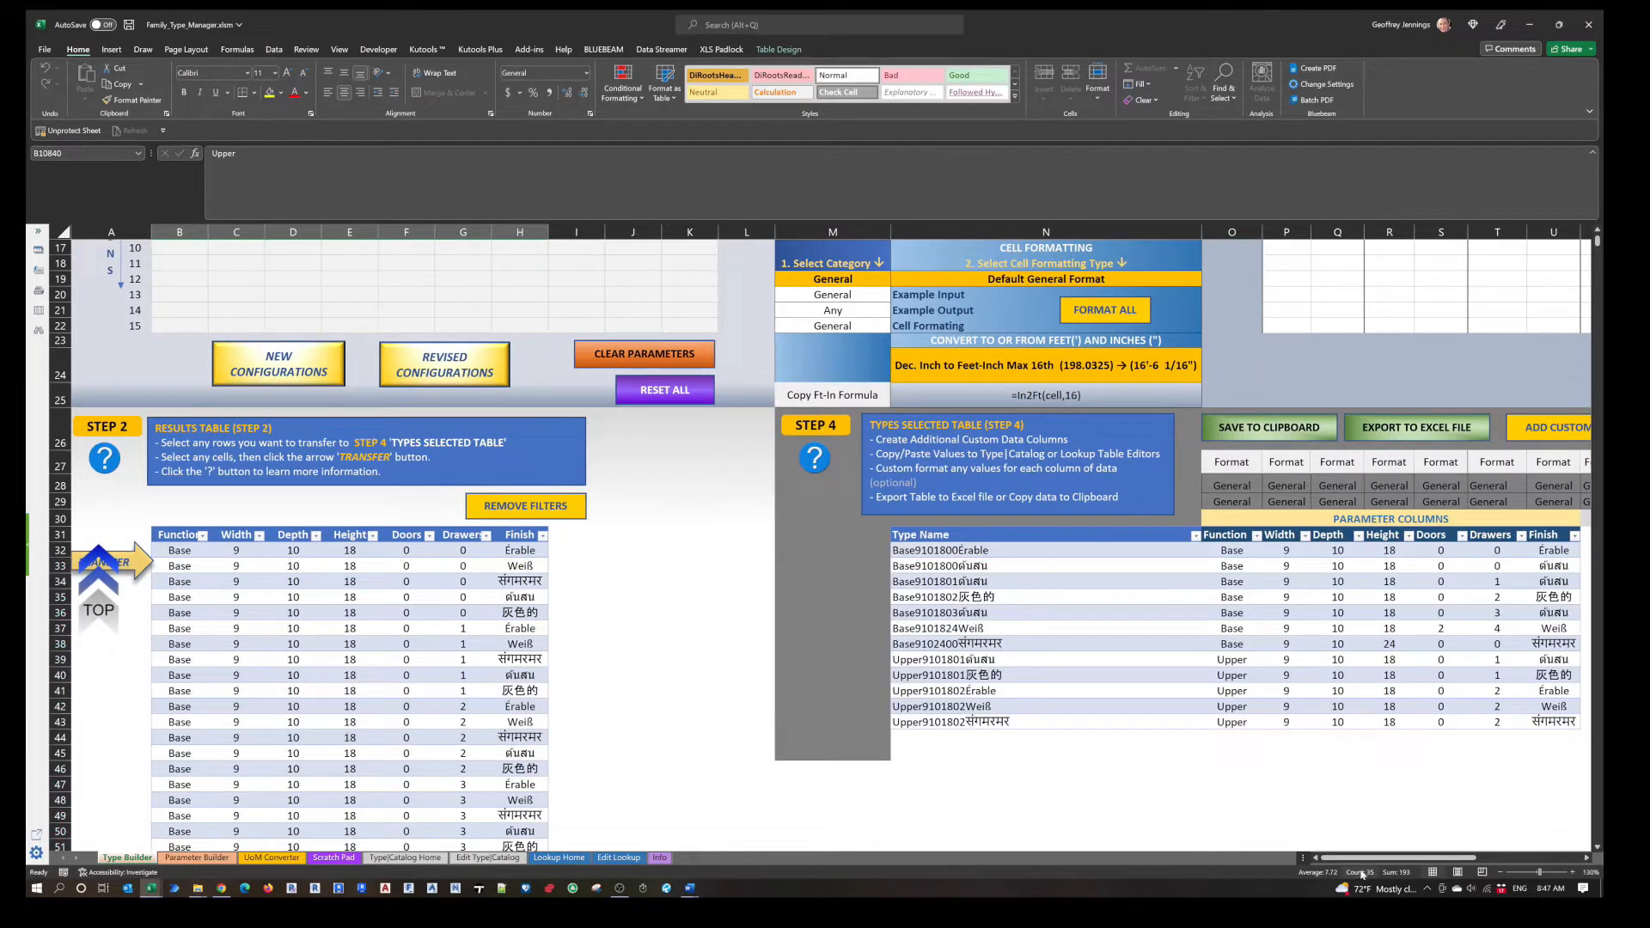
Transfer results row 37 (Base, 9, 10, 18, 0, 1, Érable) to the Types Selected table twice.
{"action": "mouse_move", "coordinate": [1379, 858]}
{"action": "left_mouse_down"}
{"action": "mouse_move", "coordinate": [1427, 866]}
{"action": "mouse_move", "coordinate": [1400, 867]}
{"action": "left_mouse_up"}
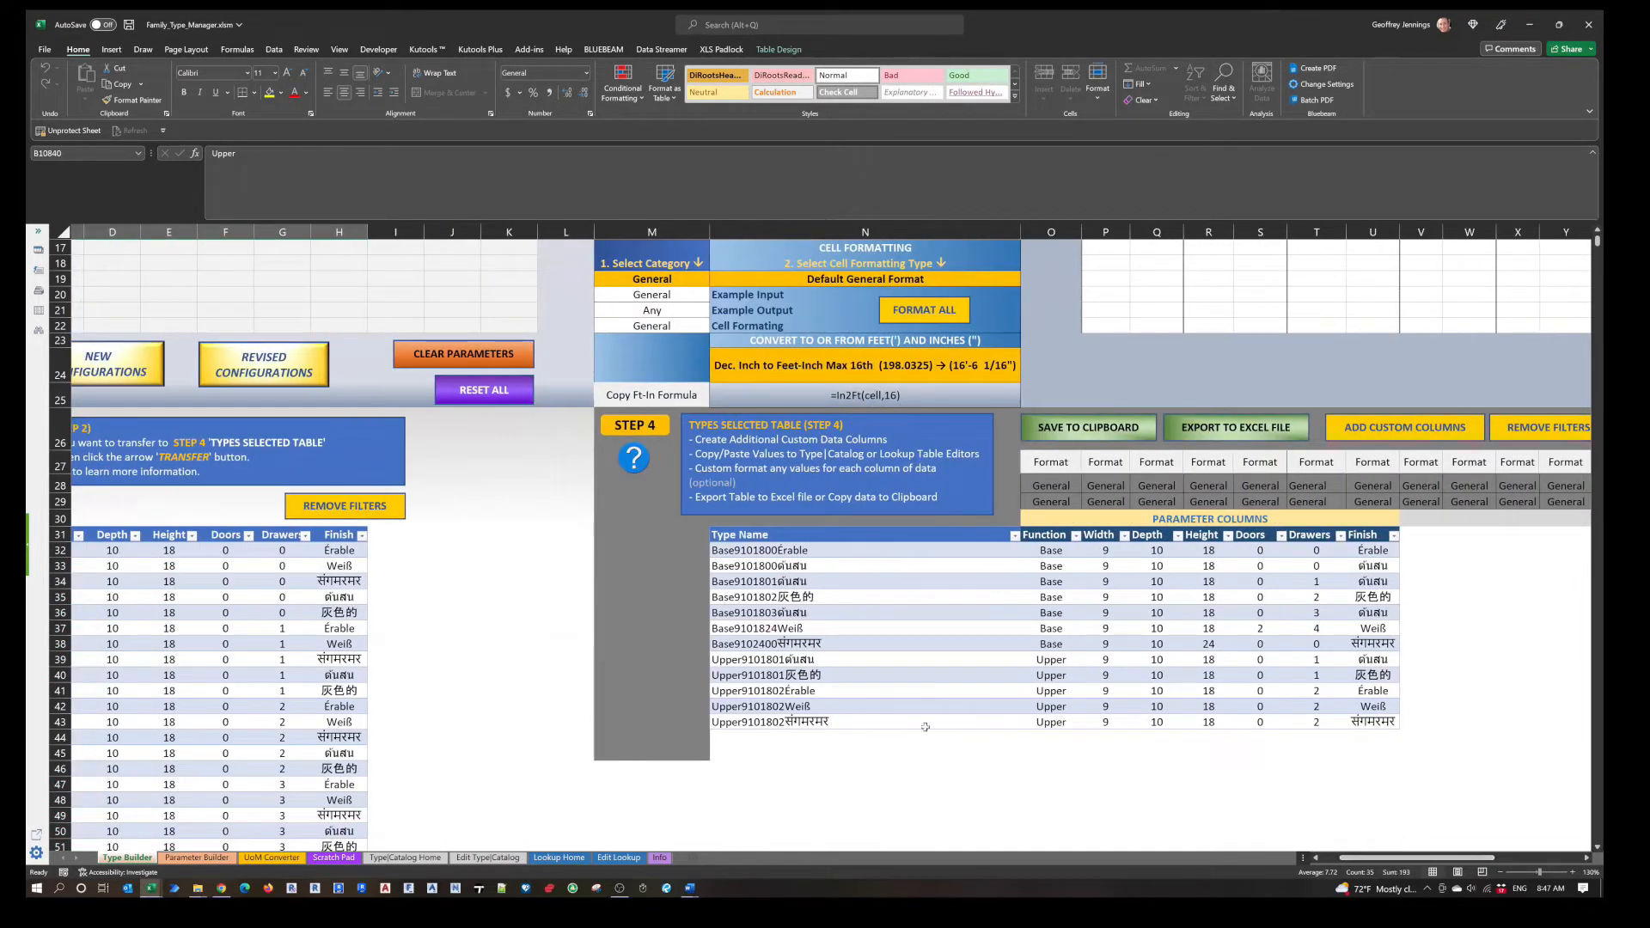
{"action": "left_click", "coordinate": [311, 613]}
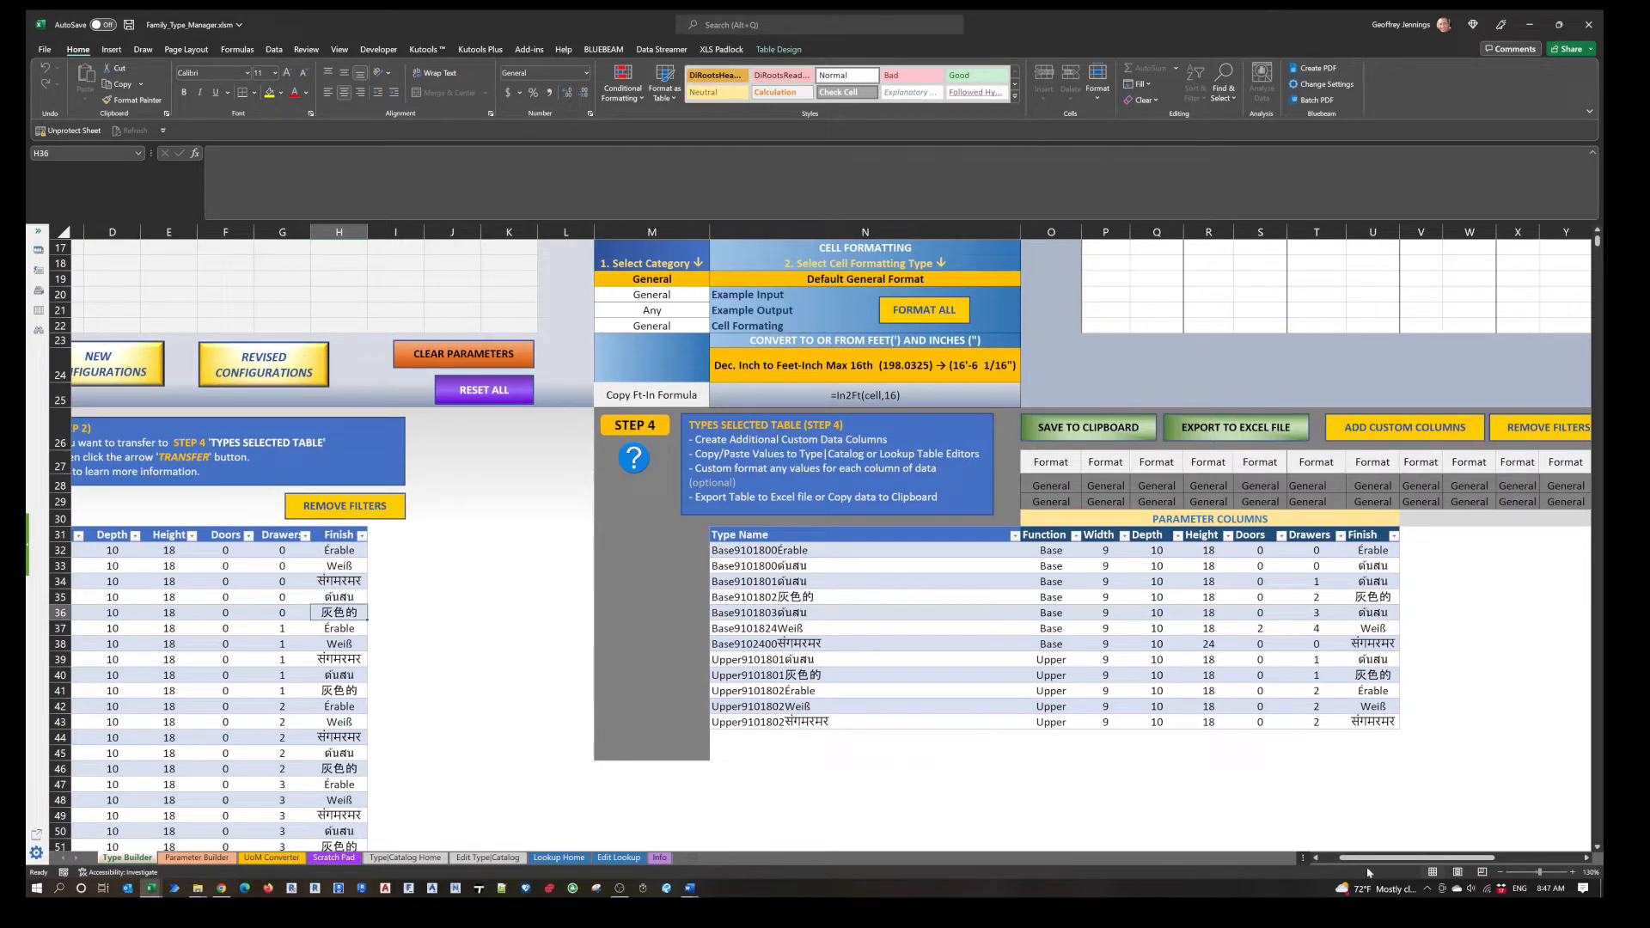
{"action": "left_click_drag", "start_coordinate": [1363, 858], "coordinate": [1345, 860]}
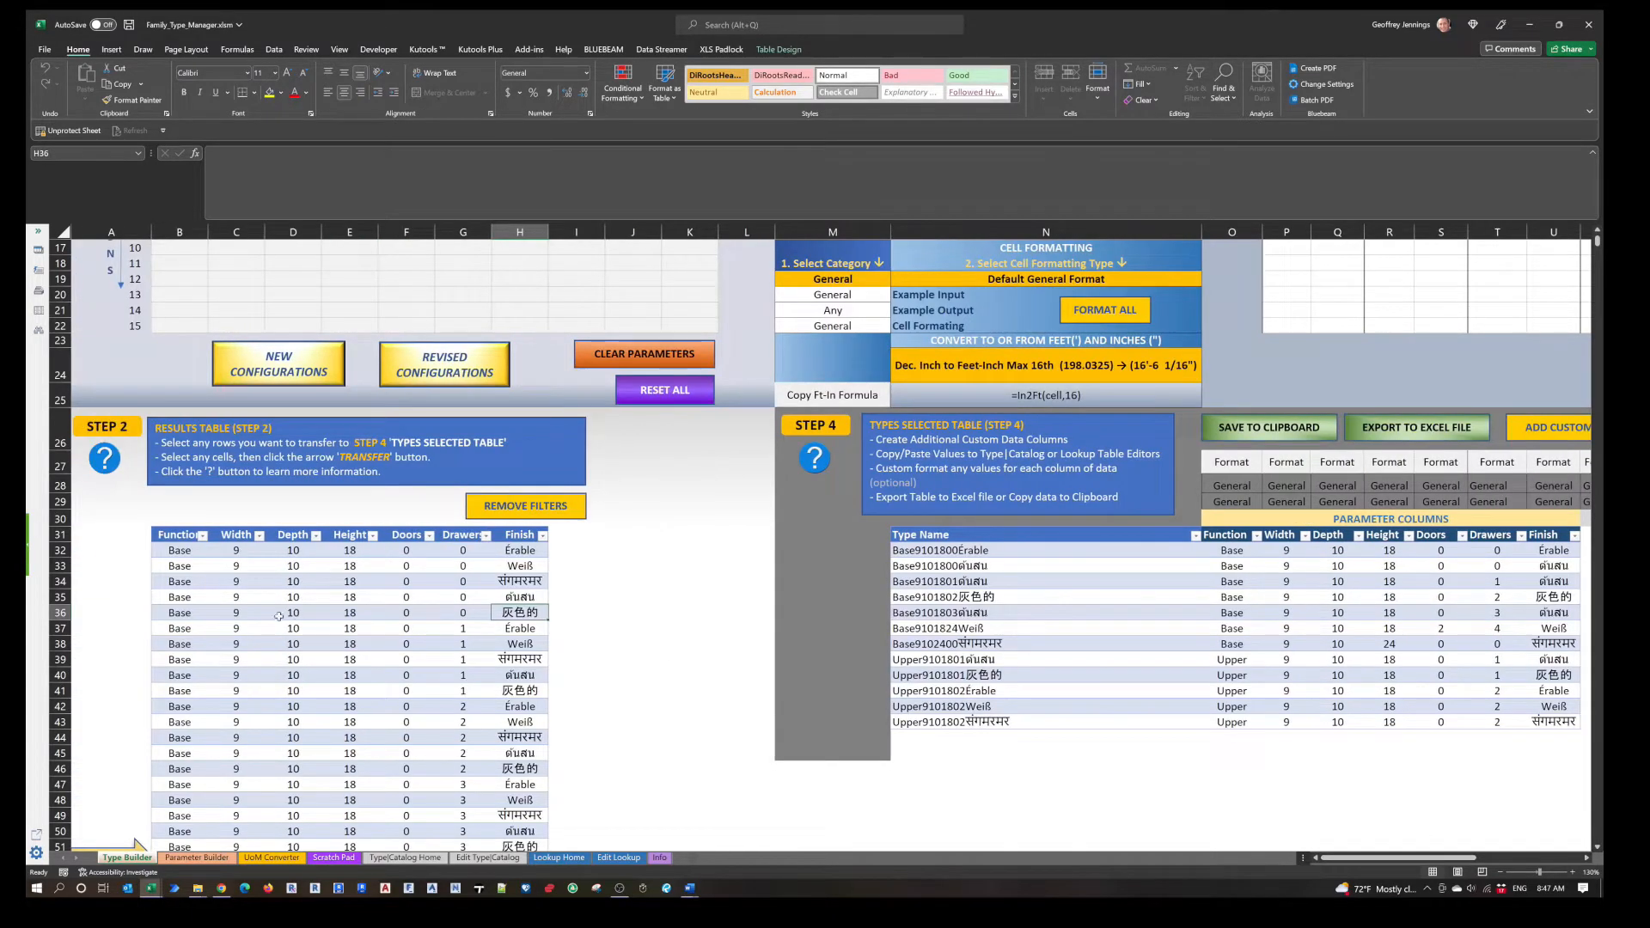
{"action": "left_click", "coordinate": [222, 630]}
{"action": "scroll", "coordinate": [222, 629], "scroll_direction": "down", "scroll_amount": 3}
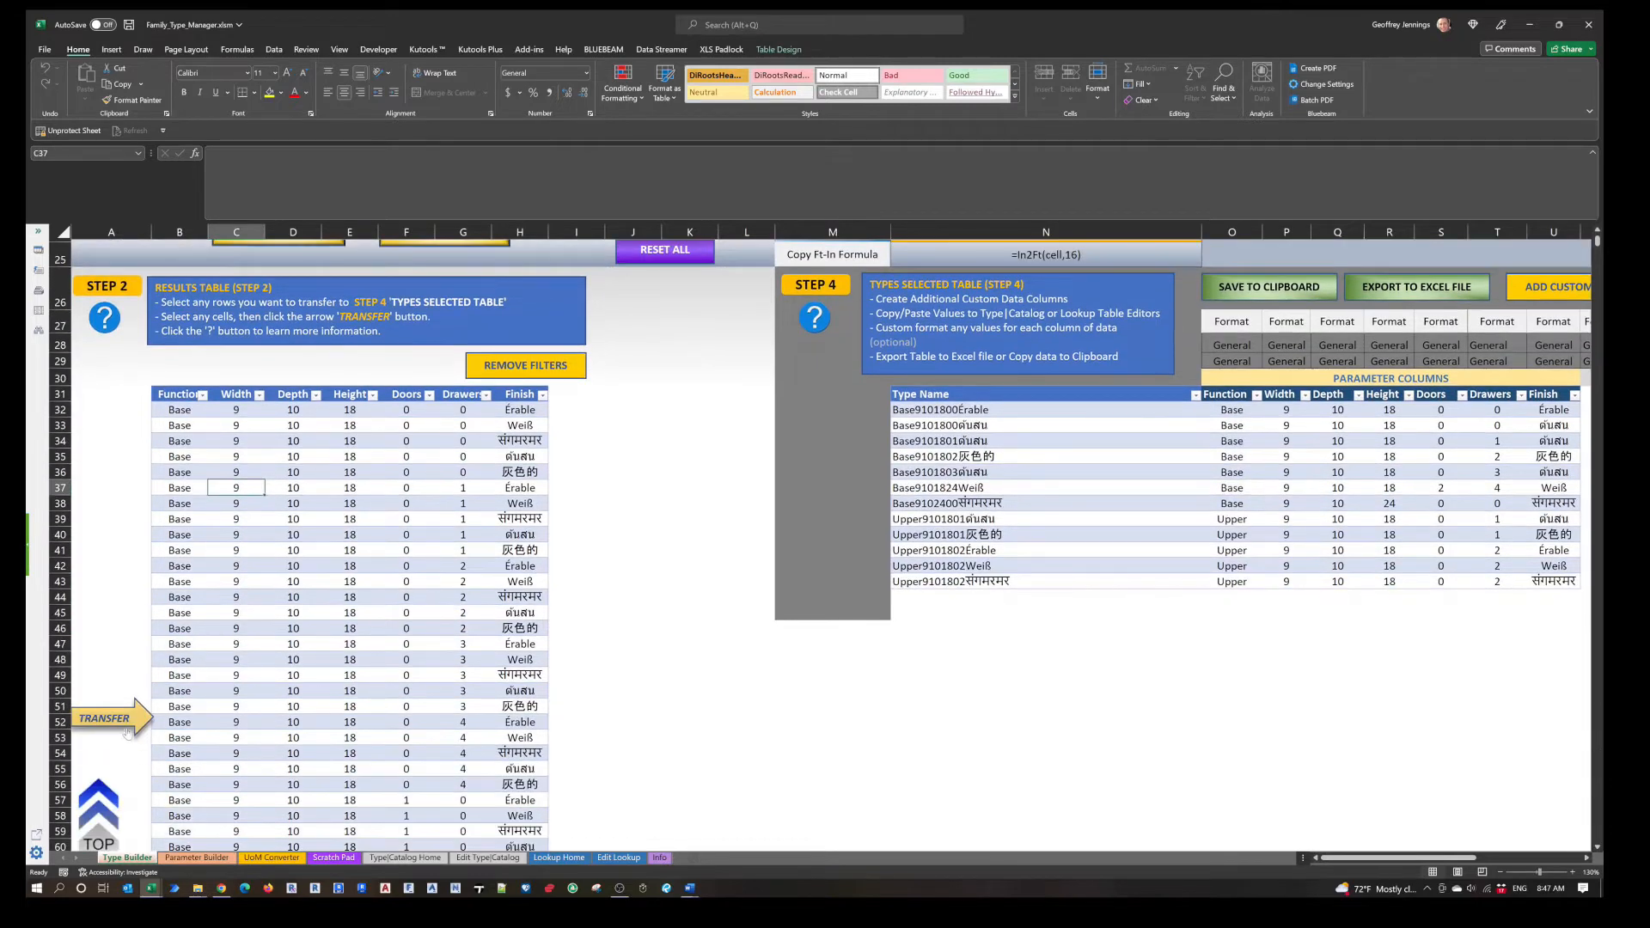
{"action": "left_click", "coordinate": [125, 716]}
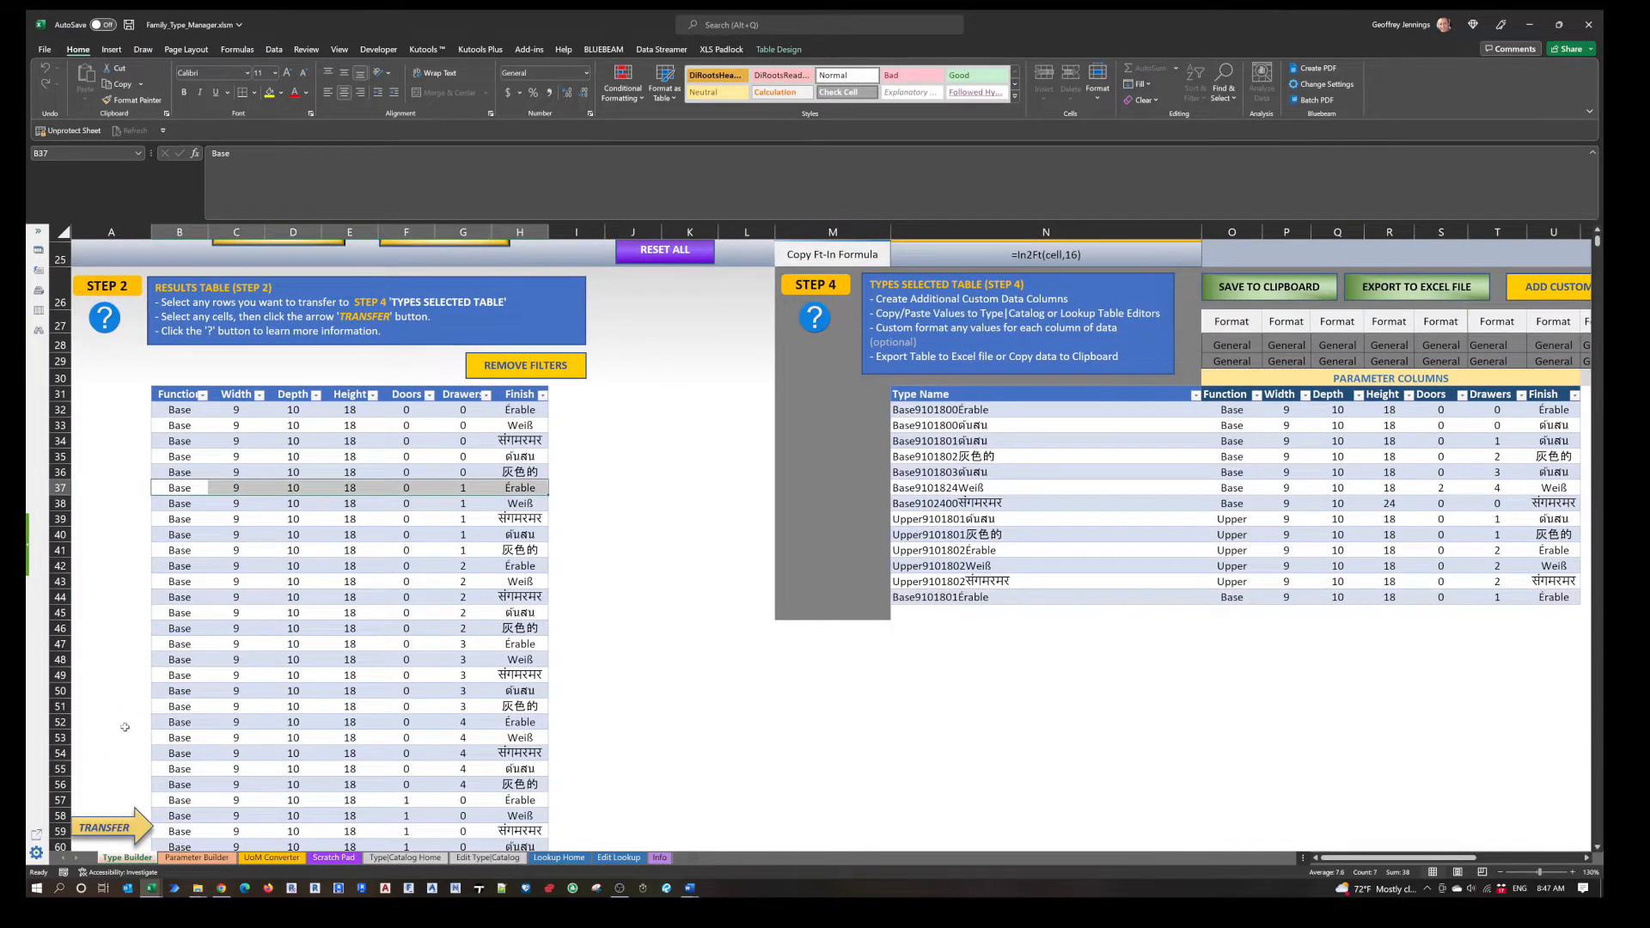
{"action": "left_click", "coordinate": [113, 825]}
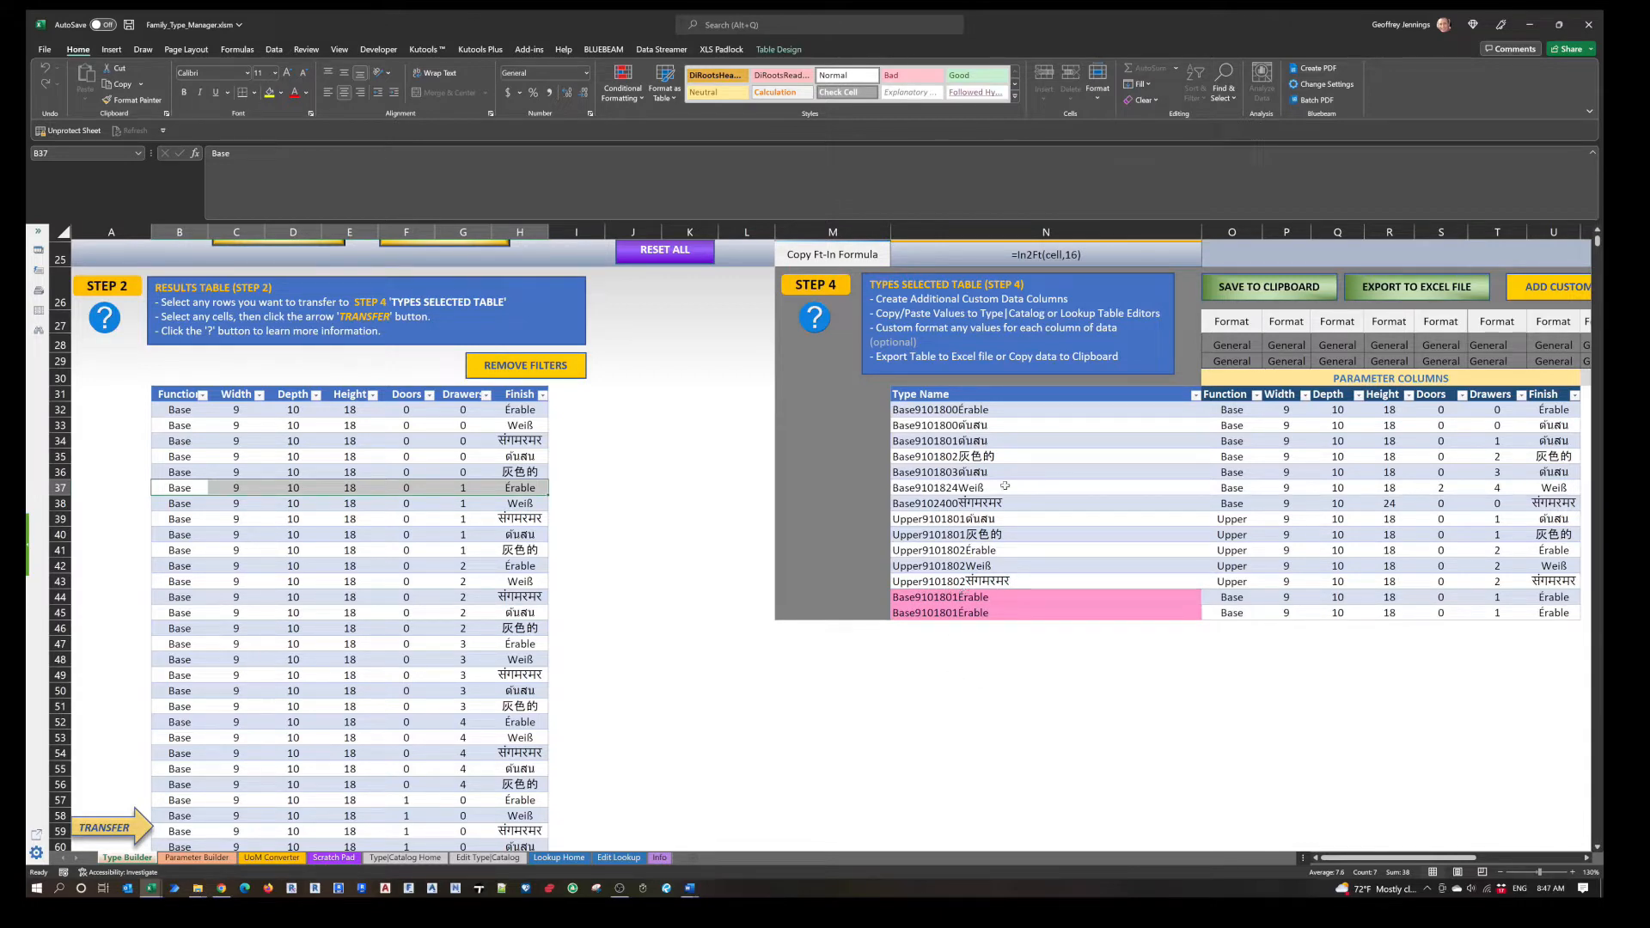
Delete the duplicate Base9101801Érable entry in row 45 of the Types Selected table.
{"action": "left_click", "coordinate": [996, 608]}
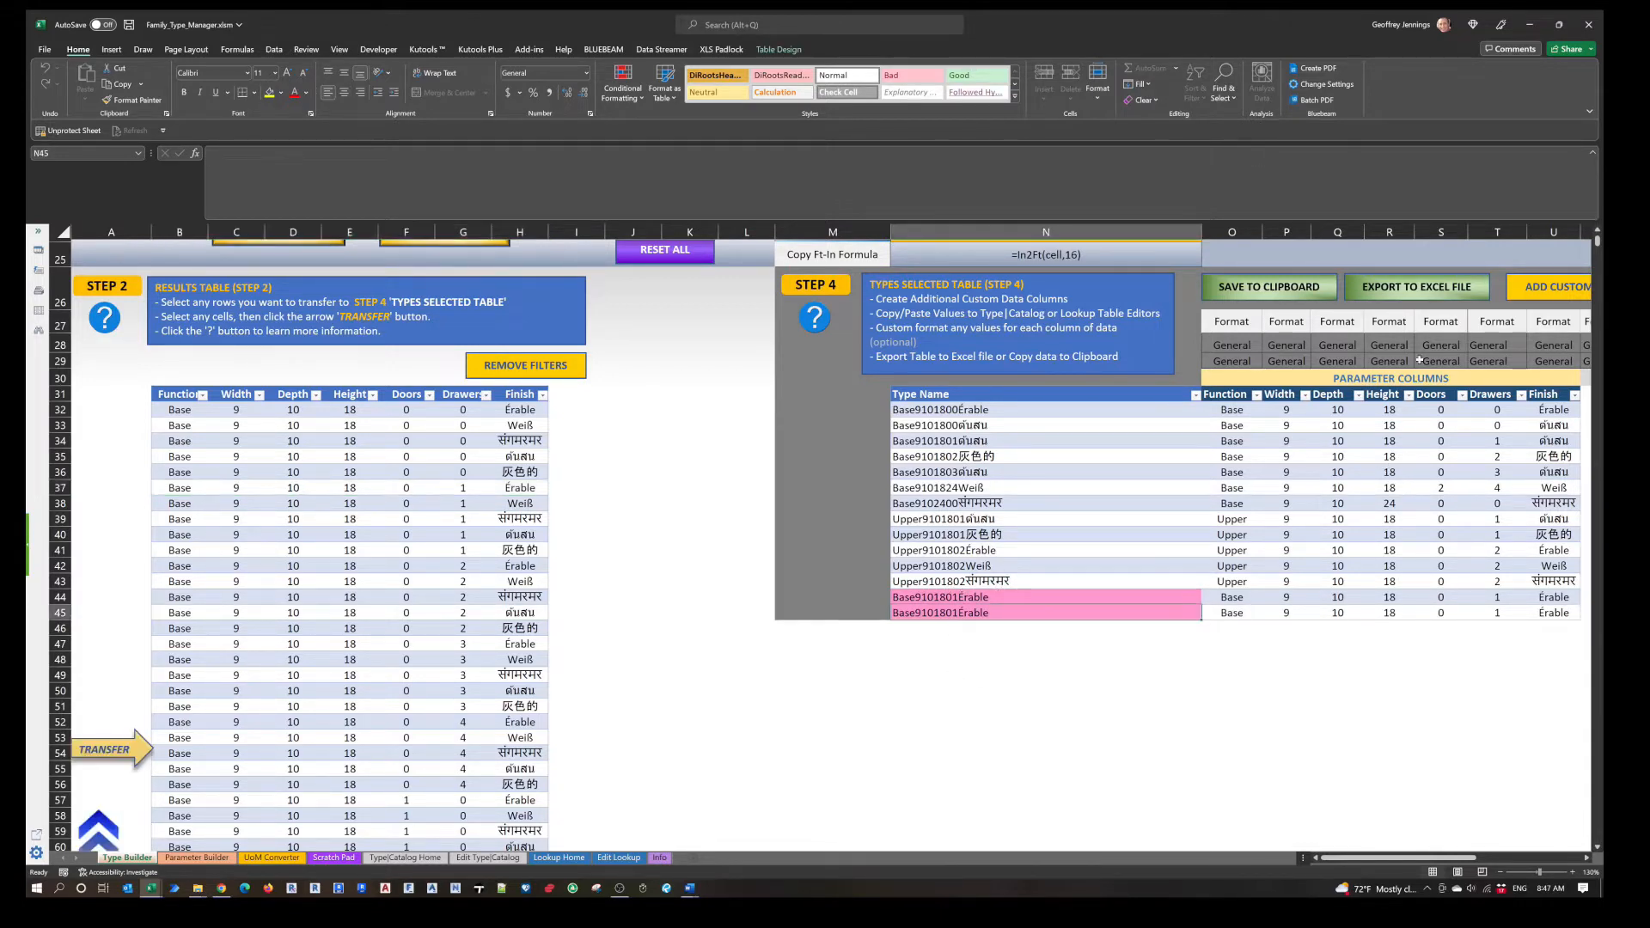
{"action": "left_click_drag", "start_coordinate": [1392, 859], "coordinate": [1431, 844]}
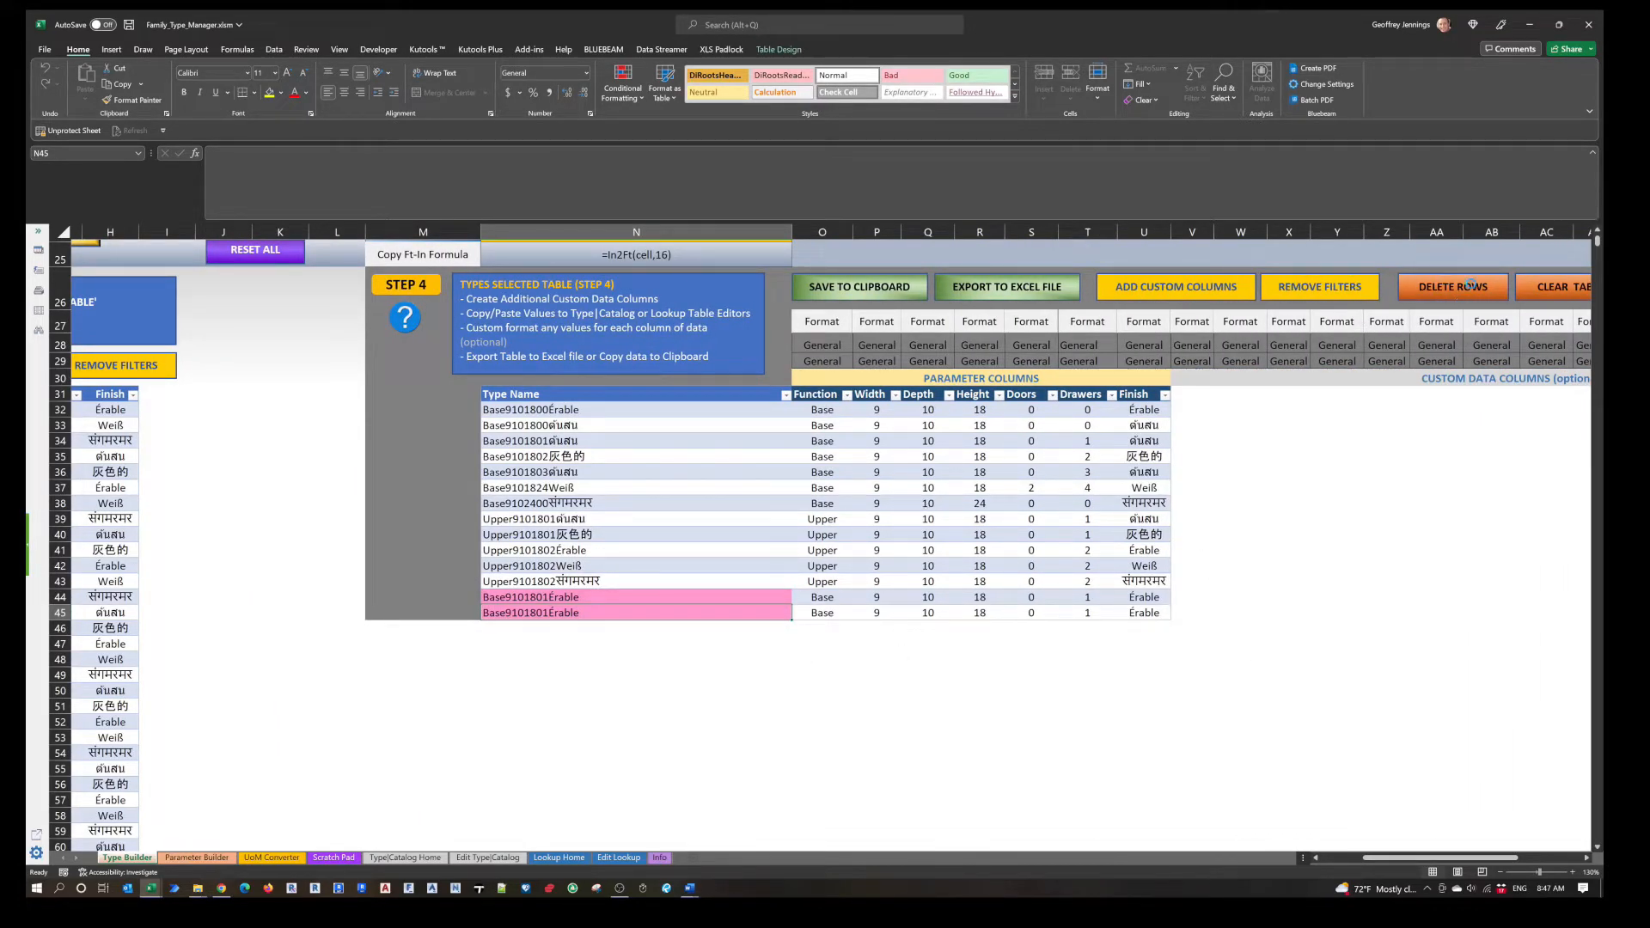
{"action": "left_click", "coordinate": [861, 498]}
{"action": "scroll", "coordinate": [817, 532], "scroll_direction": "down", "scroll_amount": 5}
{"action": "left_click", "coordinate": [690, 572]}
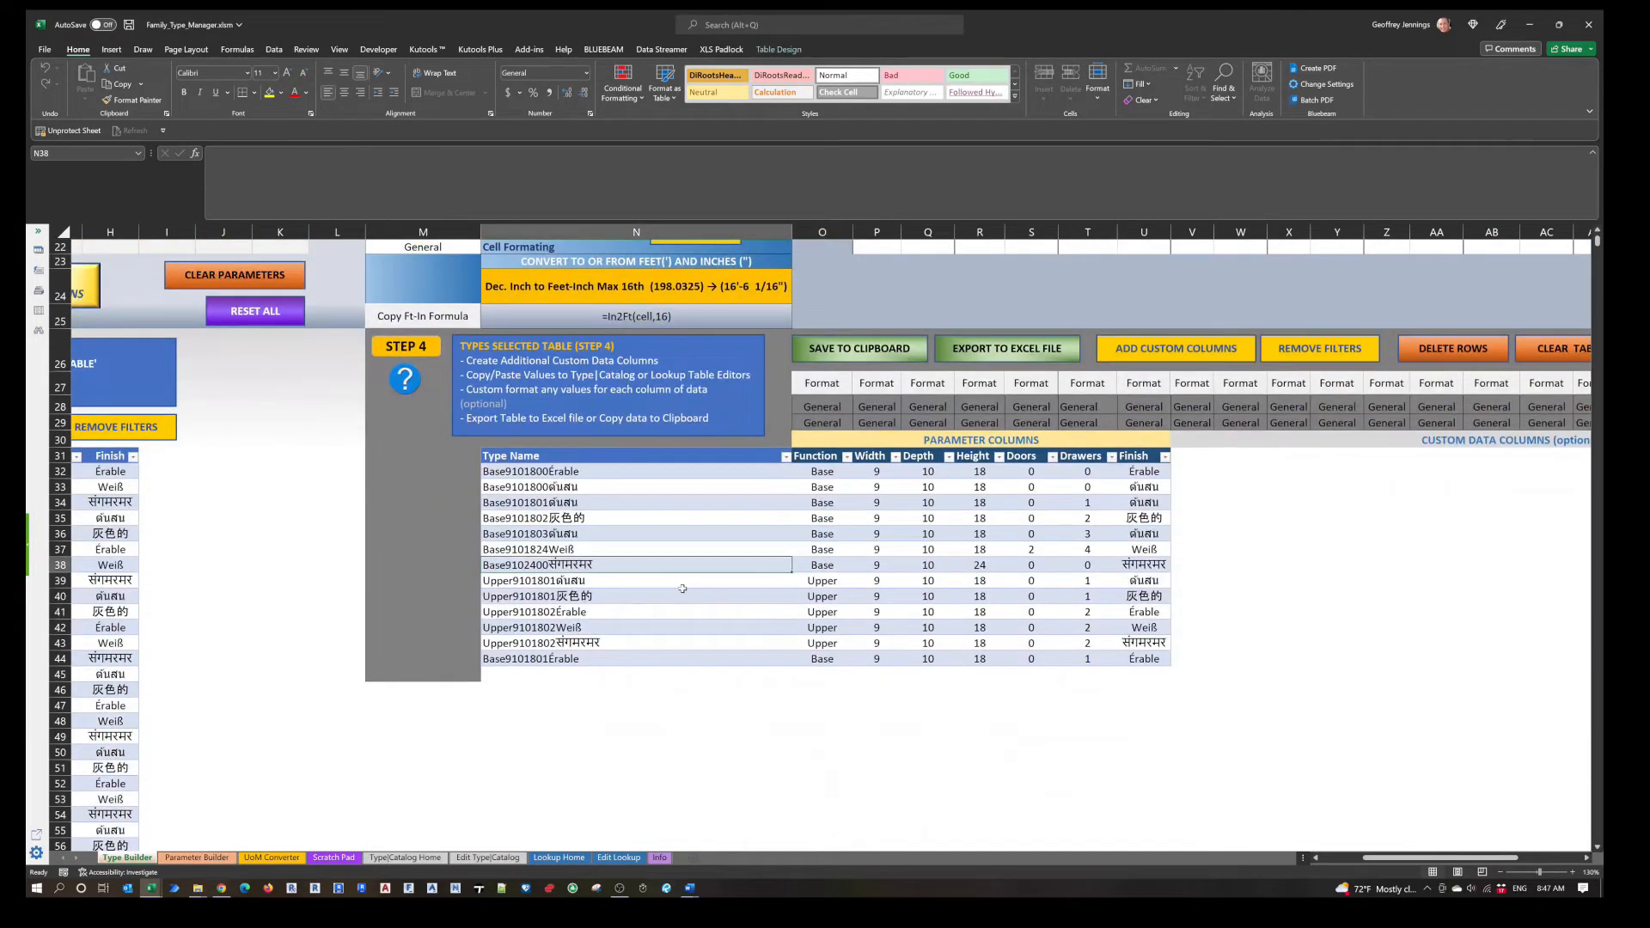
Set the type name prefix to CAB_ in the Step 3 naming area.
{"action": "scroll", "coordinate": [682, 626], "scroll_direction": "up", "scroll_amount": 4}
{"action": "scroll", "coordinate": [763, 656], "scroll_direction": "down", "scroll_amount": 1, "text": "ctrl"}
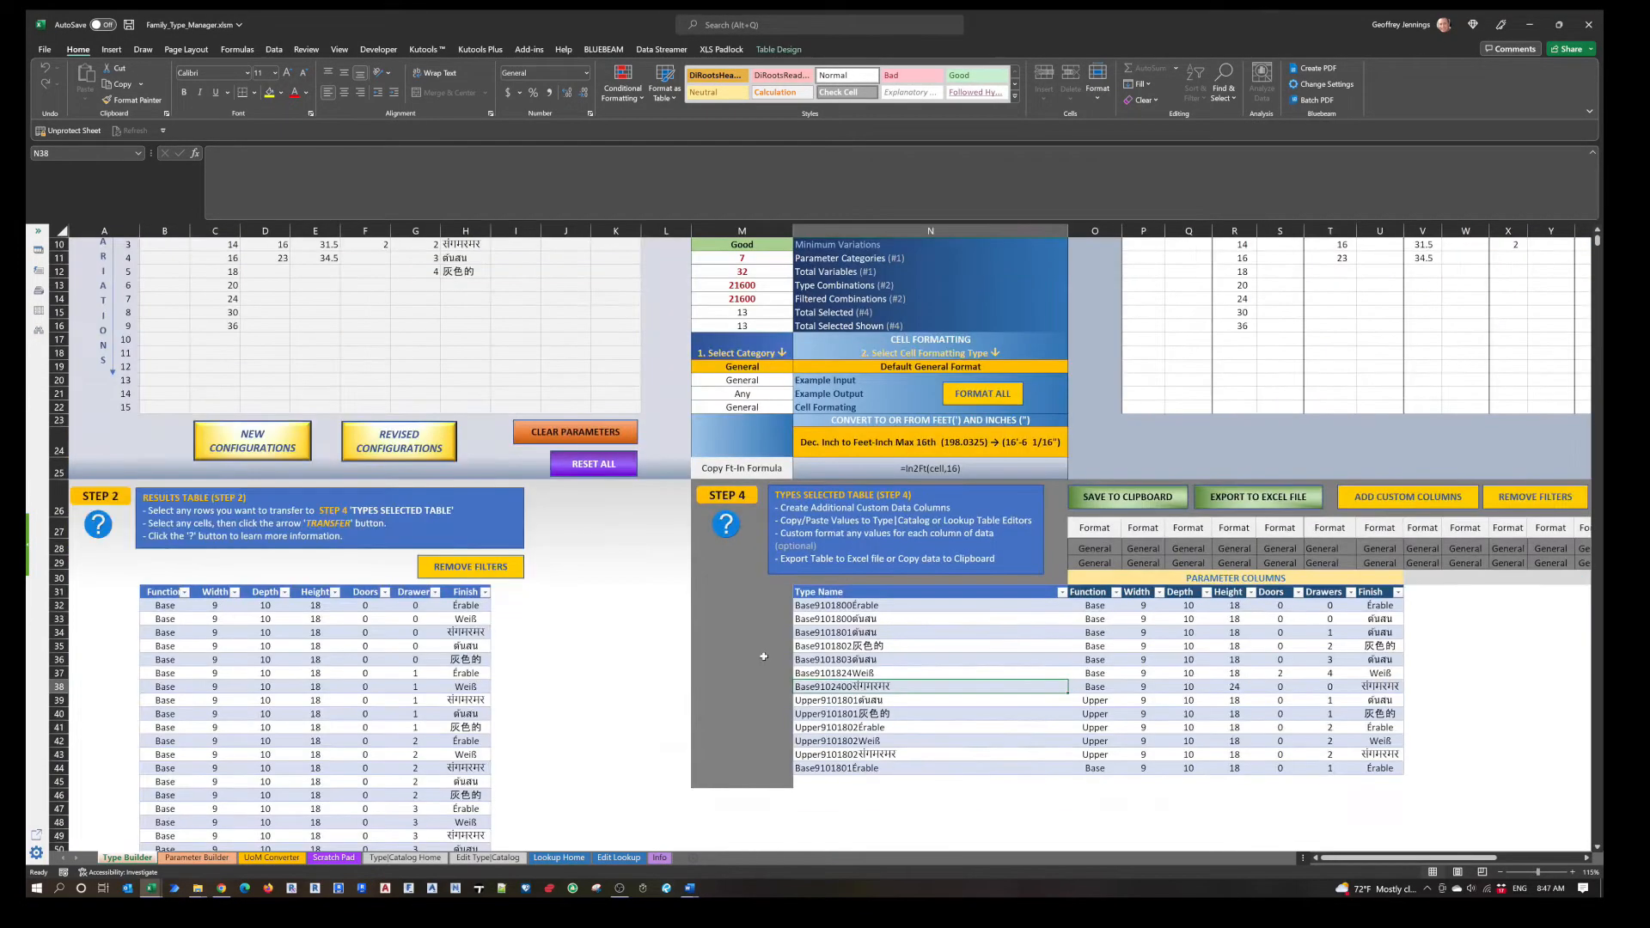
{"action": "scroll", "coordinate": [737, 718], "scroll_direction": "up", "scroll_amount": 3}
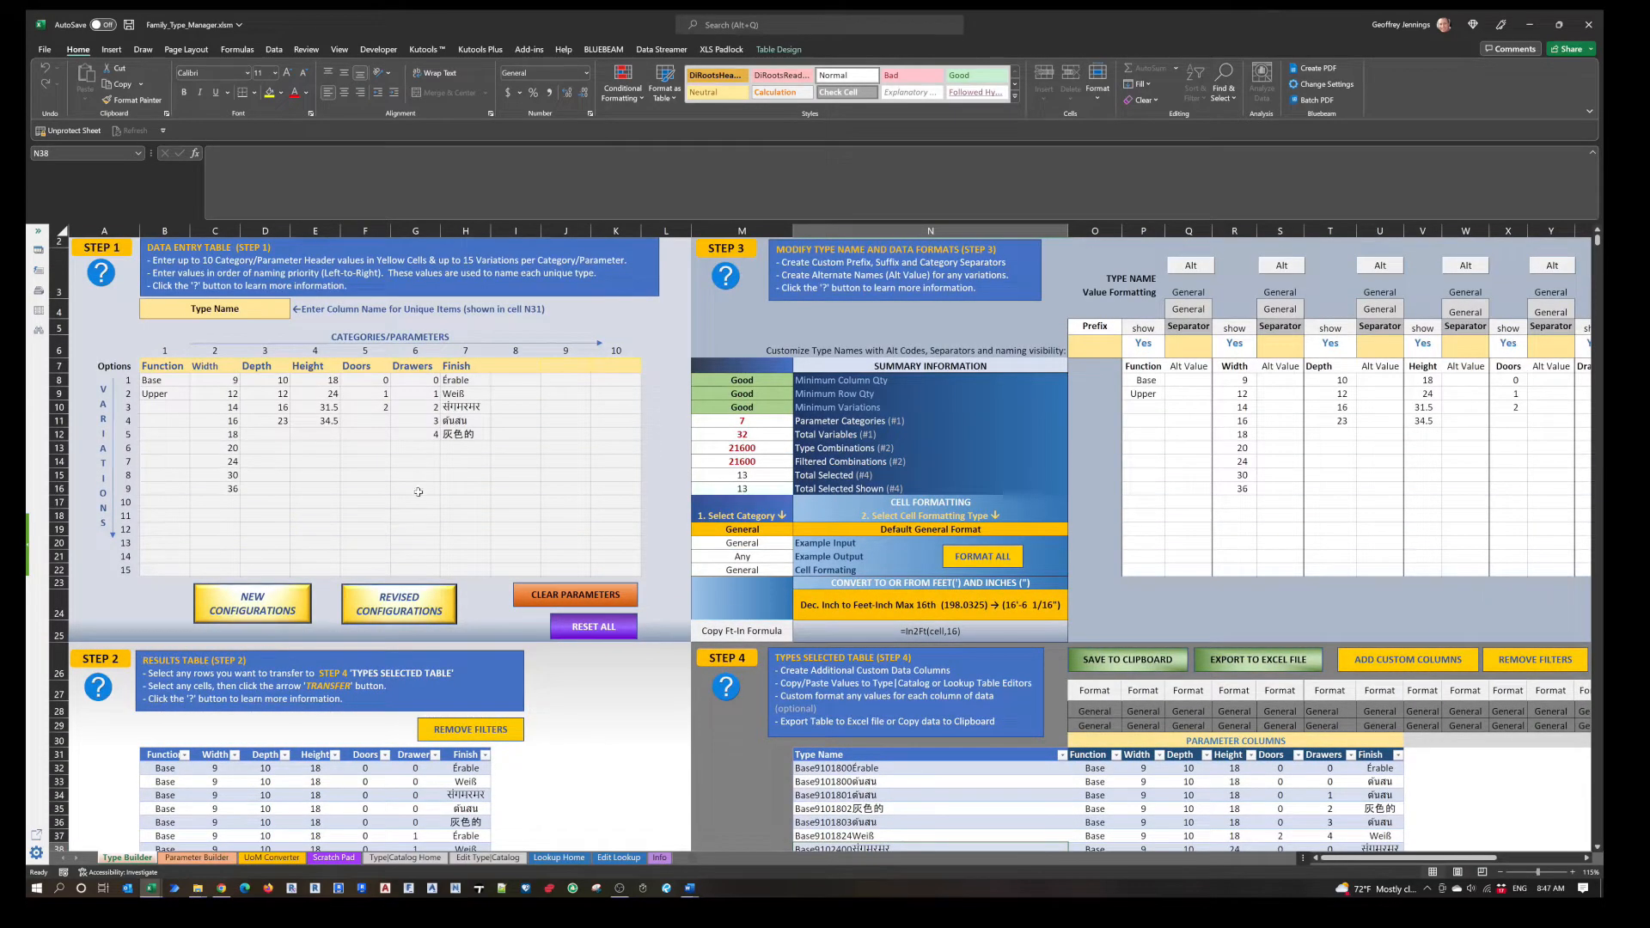
{"action": "scroll", "coordinate": [379, 465], "scroll_direction": "down", "scroll_amount": 3}
{"action": "scroll", "coordinate": [293, 646], "scroll_direction": "up", "scroll_amount": 3}
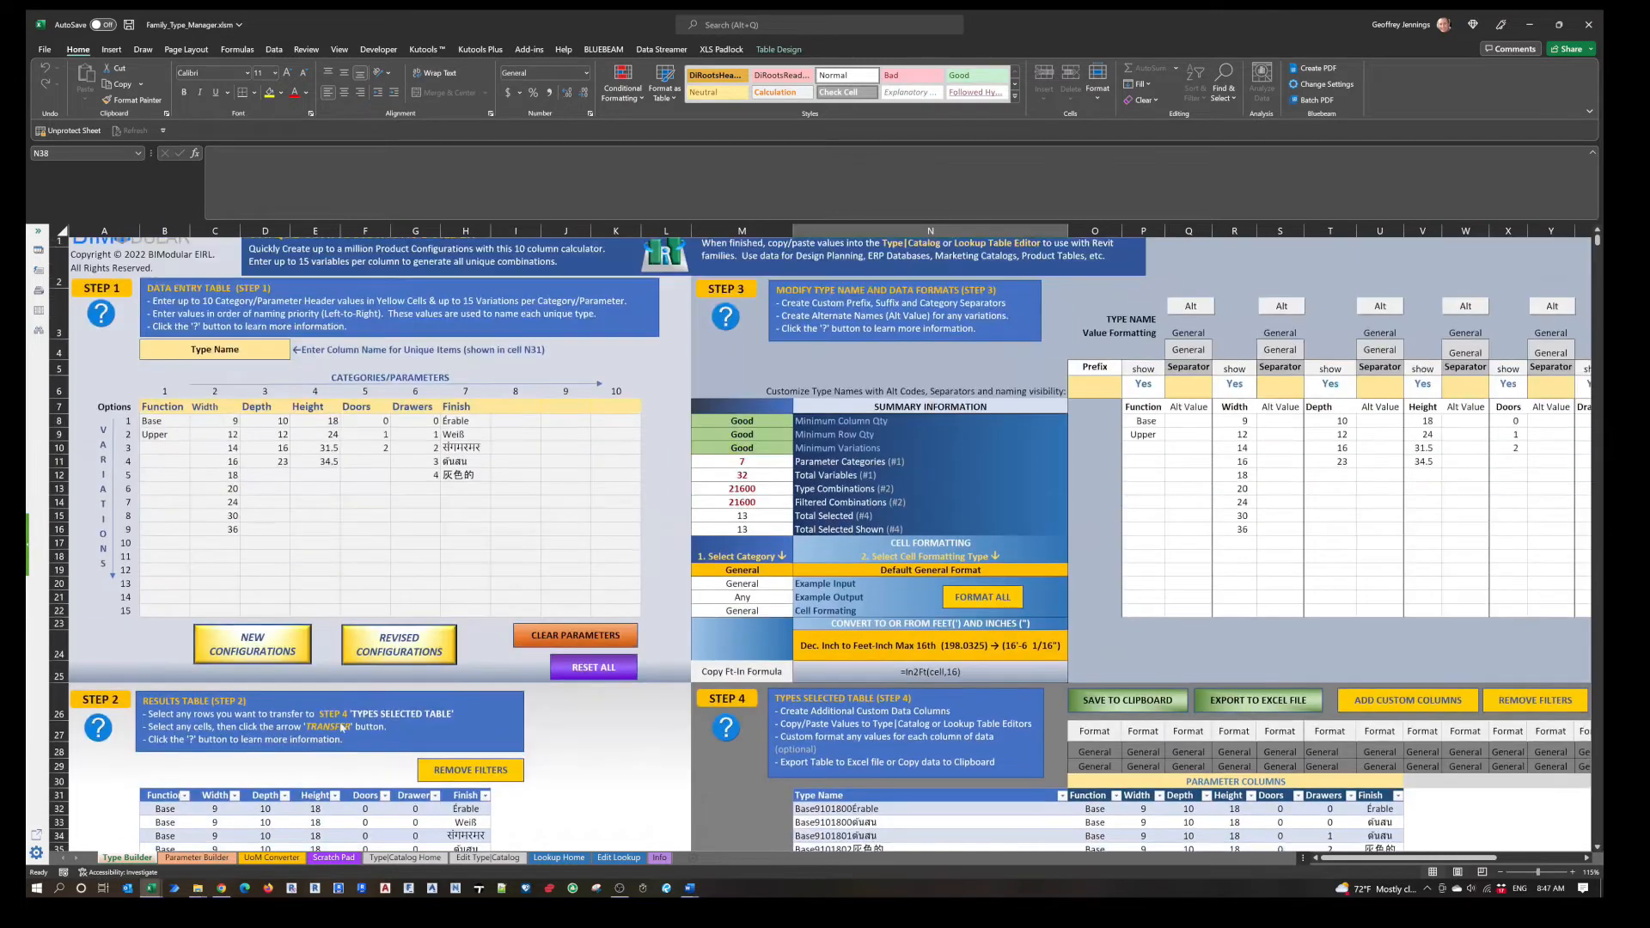
{"action": "left_click_drag", "start_coordinate": [1408, 859], "coordinate": [1467, 860]}
{"action": "scroll", "coordinate": [1353, 793], "scroll_direction": "down", "scroll_amount": 1}
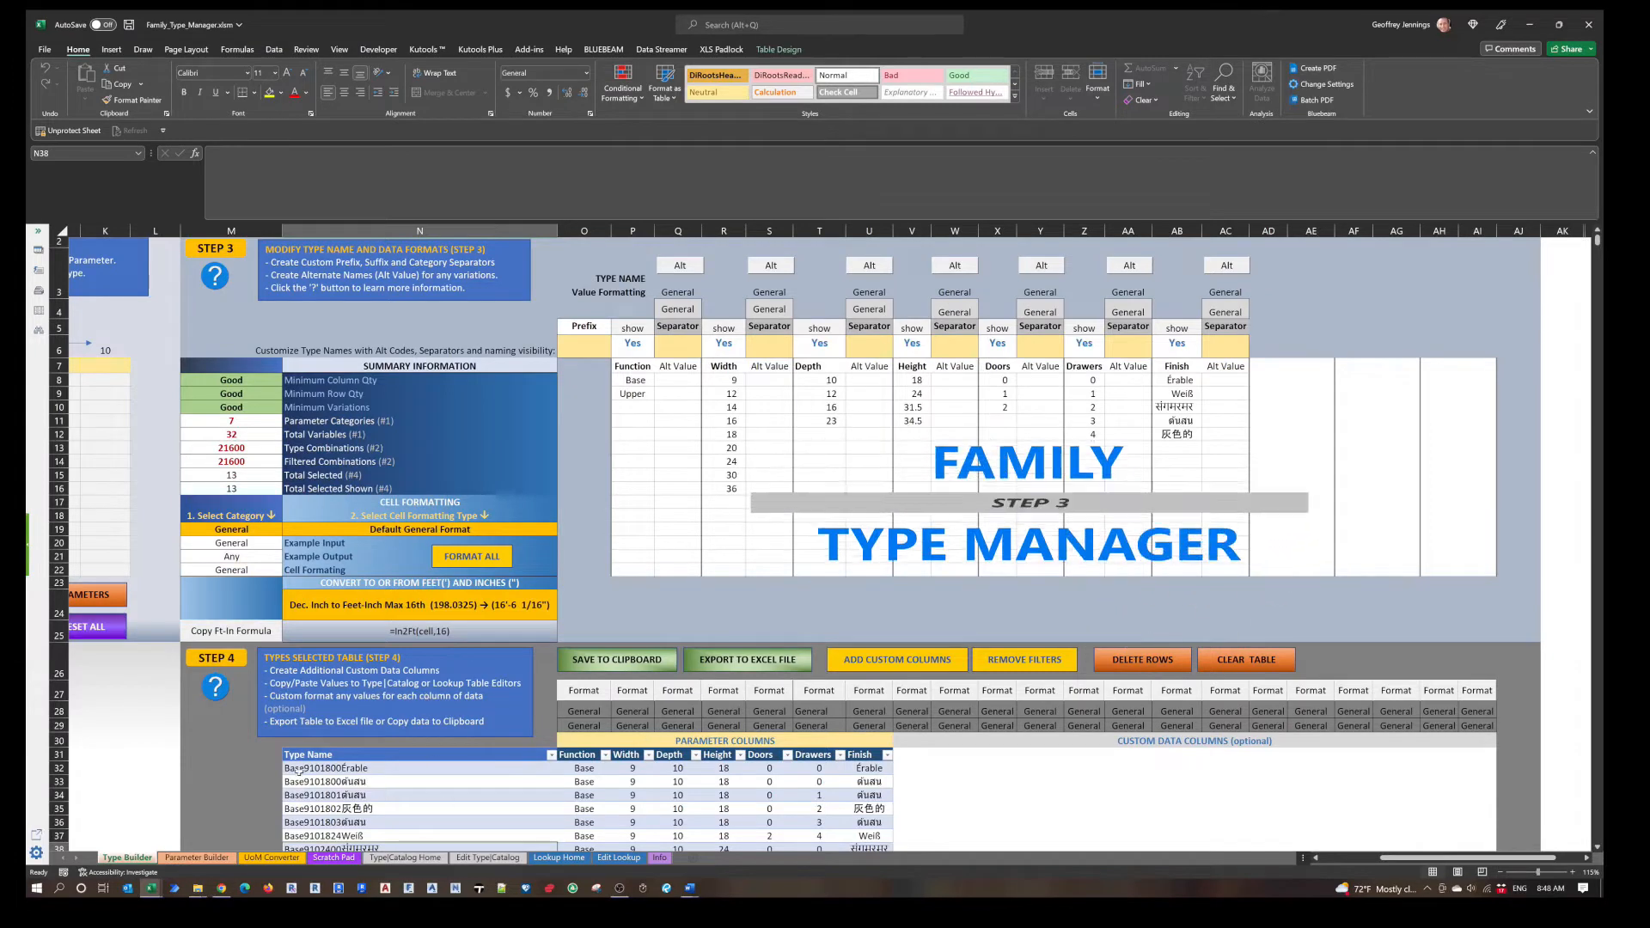
{"action": "left_click", "coordinate": [584, 345]}
{"action": "type", "text": "CAB_"}
{"action": "key", "text": "Tab"}
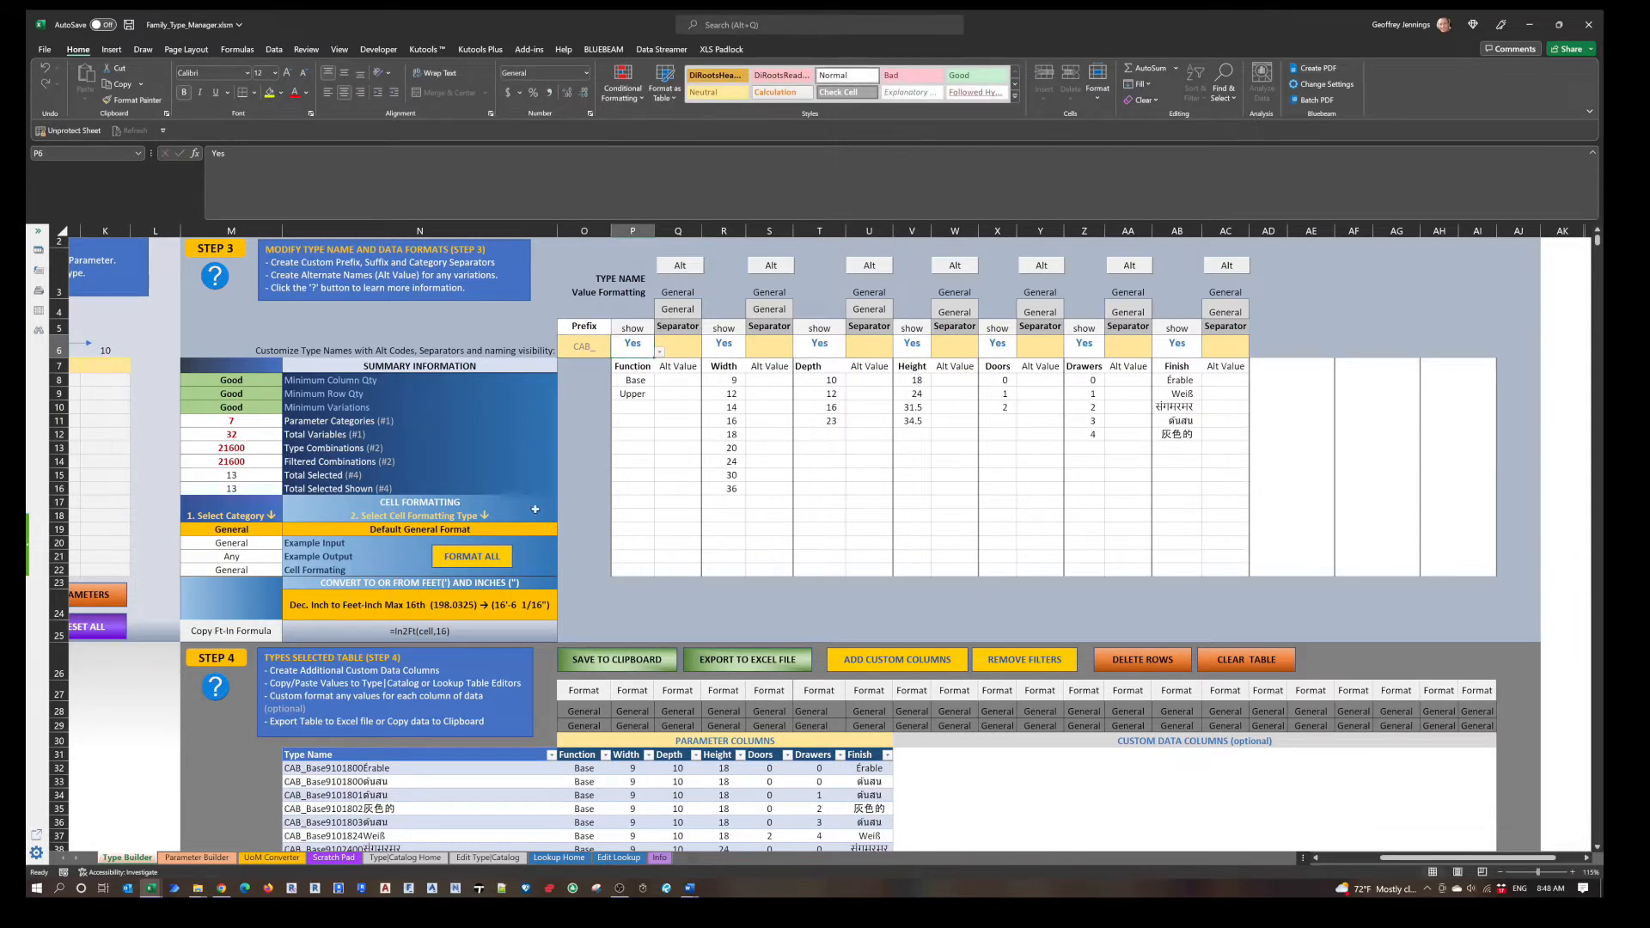
Set the Function alternate values to B for Base and U for Upper.
{"action": "left_click", "coordinate": [671, 383]}
{"action": "type", "text": "B"}
{"action": "key", "text": "Return"}
{"action": "type", "text": "U"}
{"action": "key", "text": "Return"}
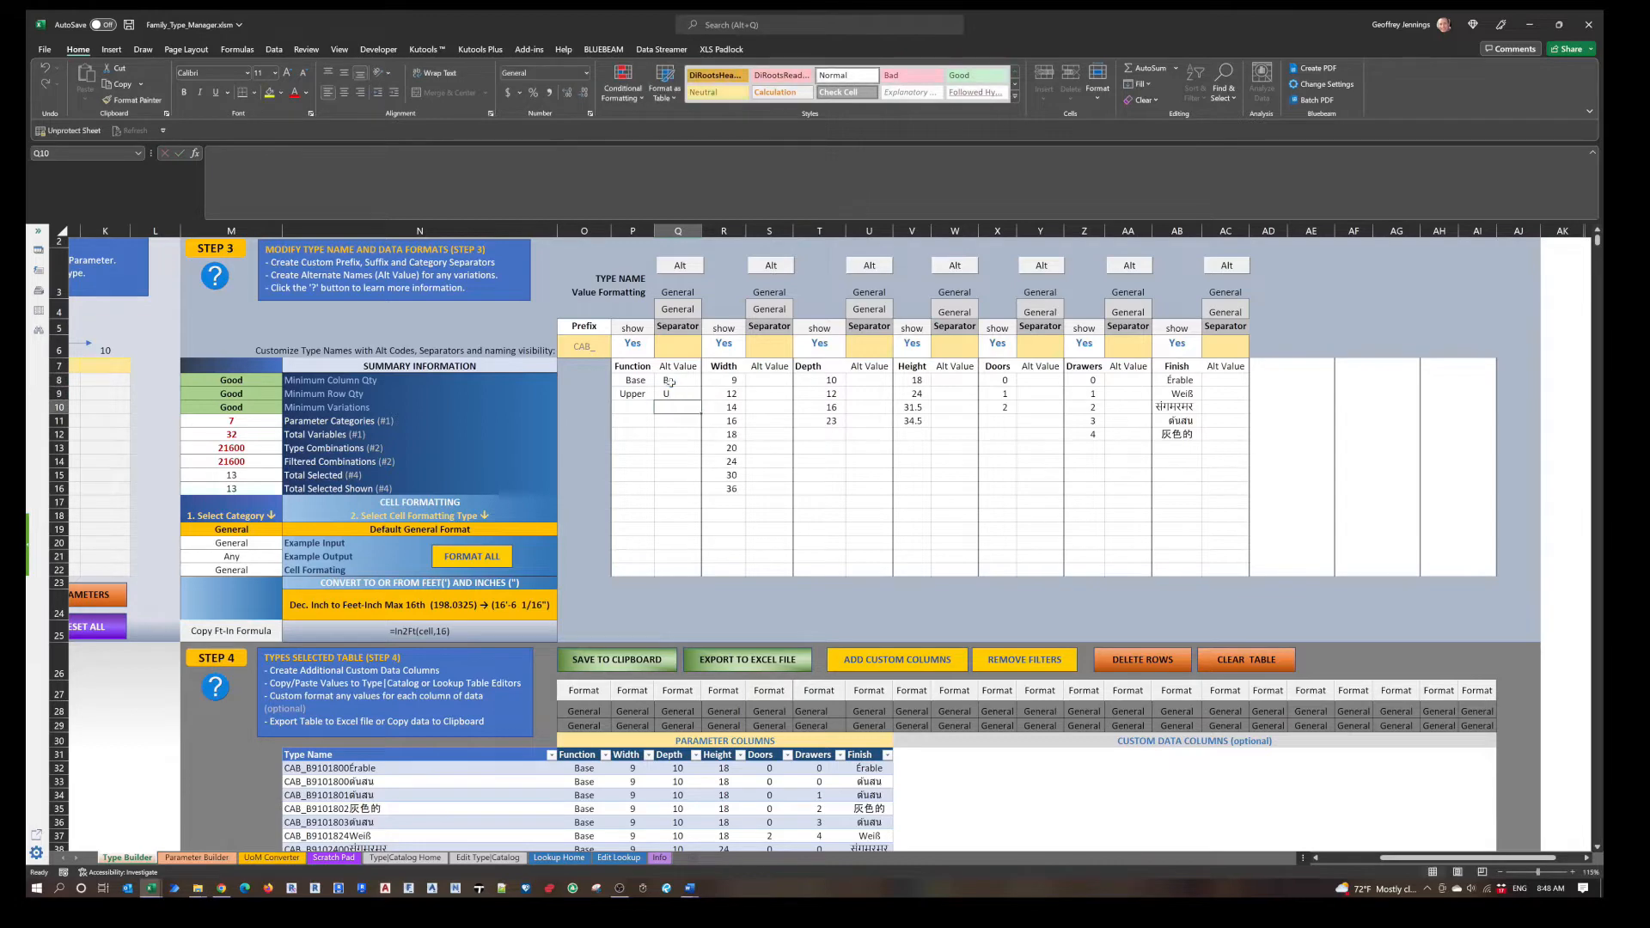
Set the Function separator in the type name settings to a period.
{"action": "scroll", "coordinate": [550, 736], "scroll_direction": "down", "scroll_amount": 1}
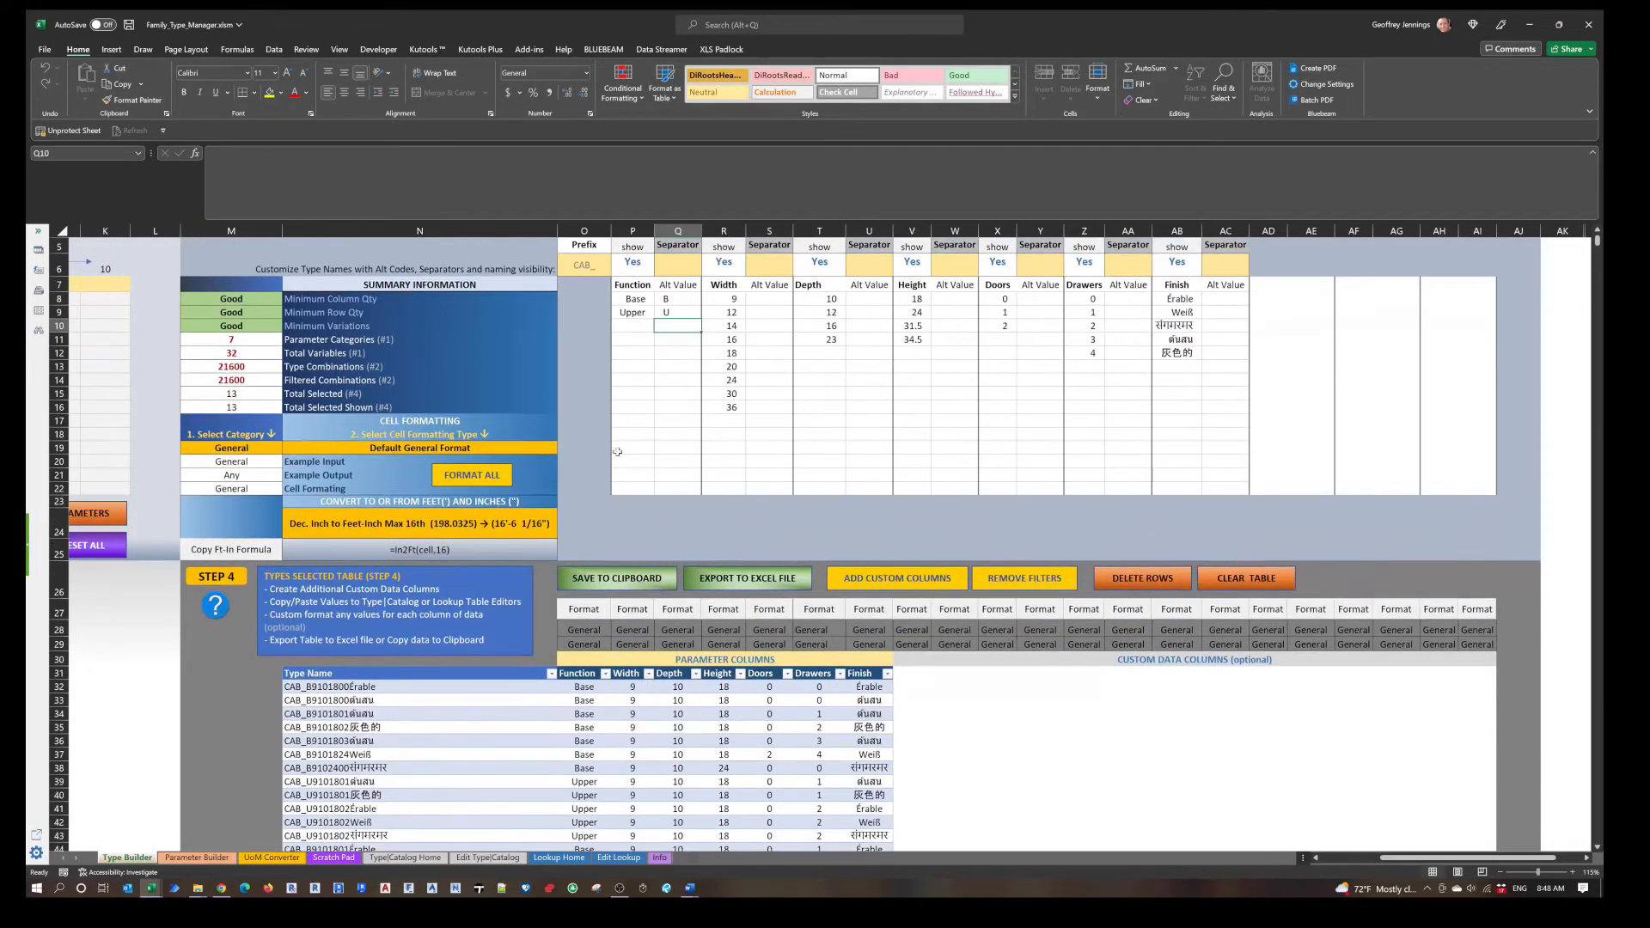
{"action": "left_click", "coordinate": [680, 263]}
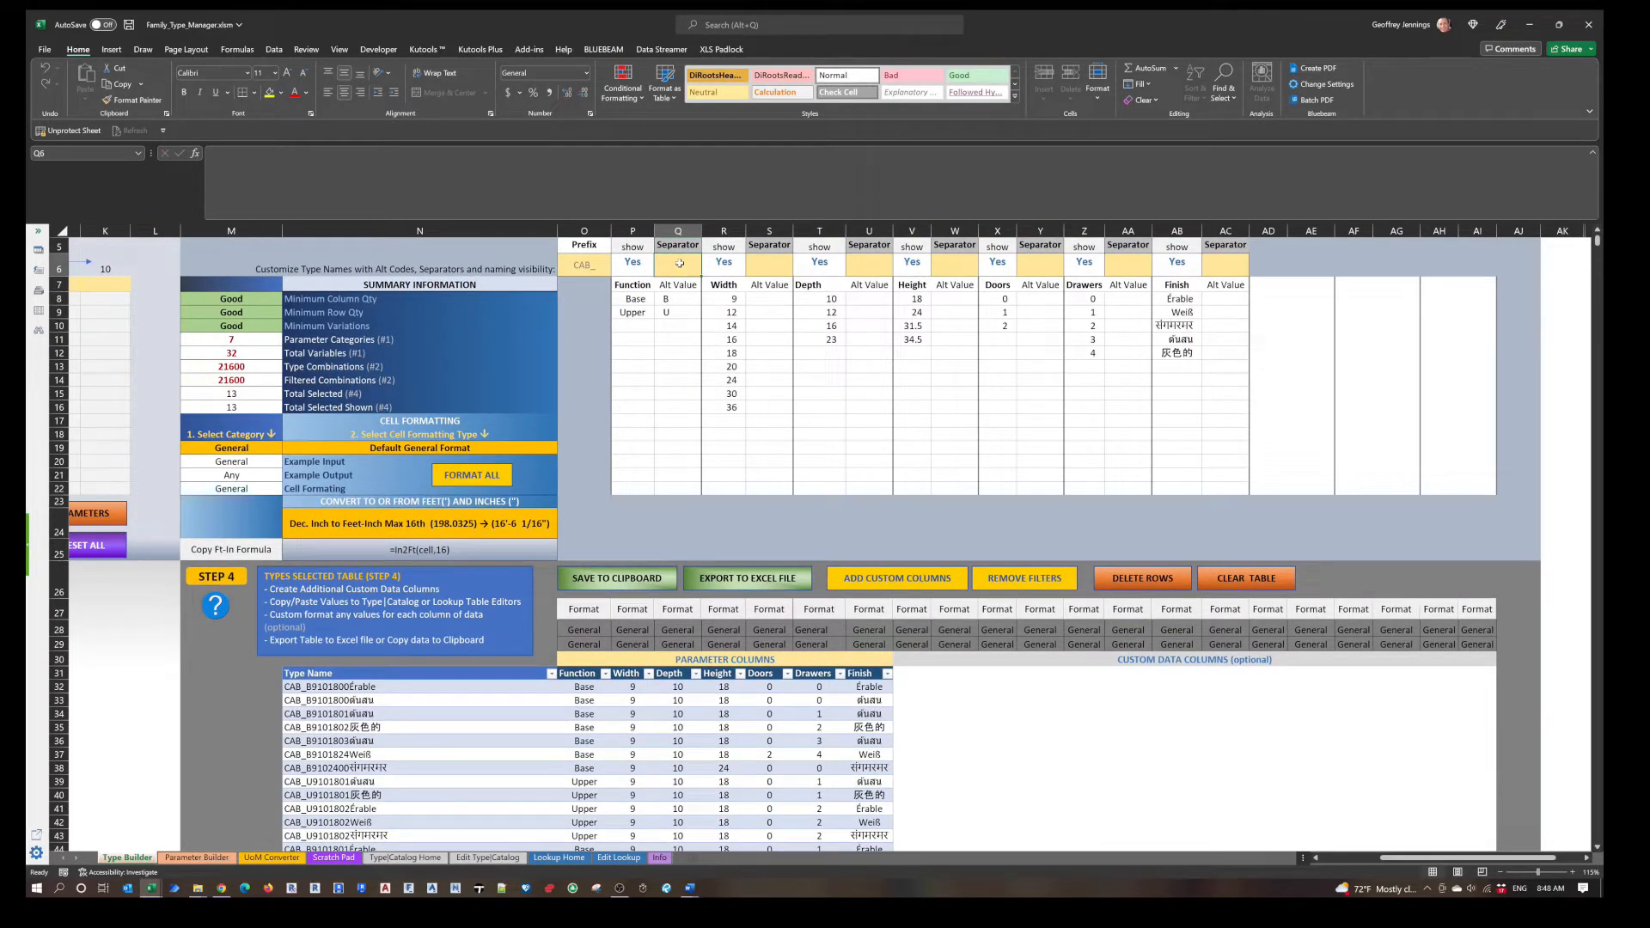
{"action": "type", "text": "."}
{"action": "key", "text": "Tab"}
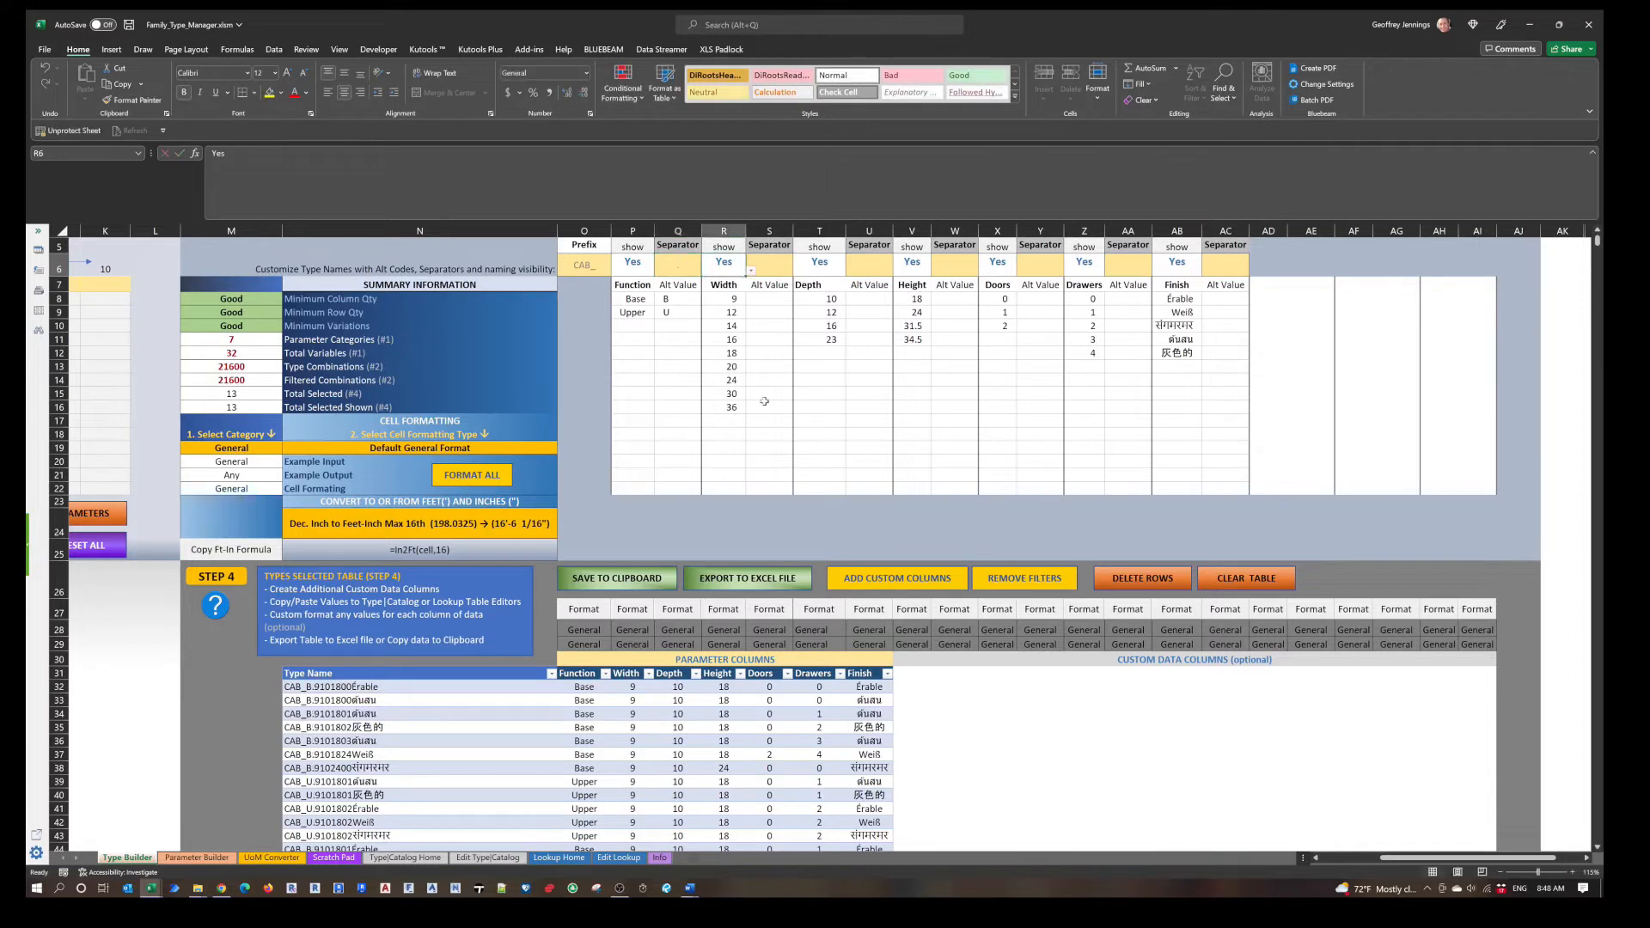
Set the Width, Depth and Height separators to x with a space on each side.
{"action": "left_click", "coordinate": [782, 268]}
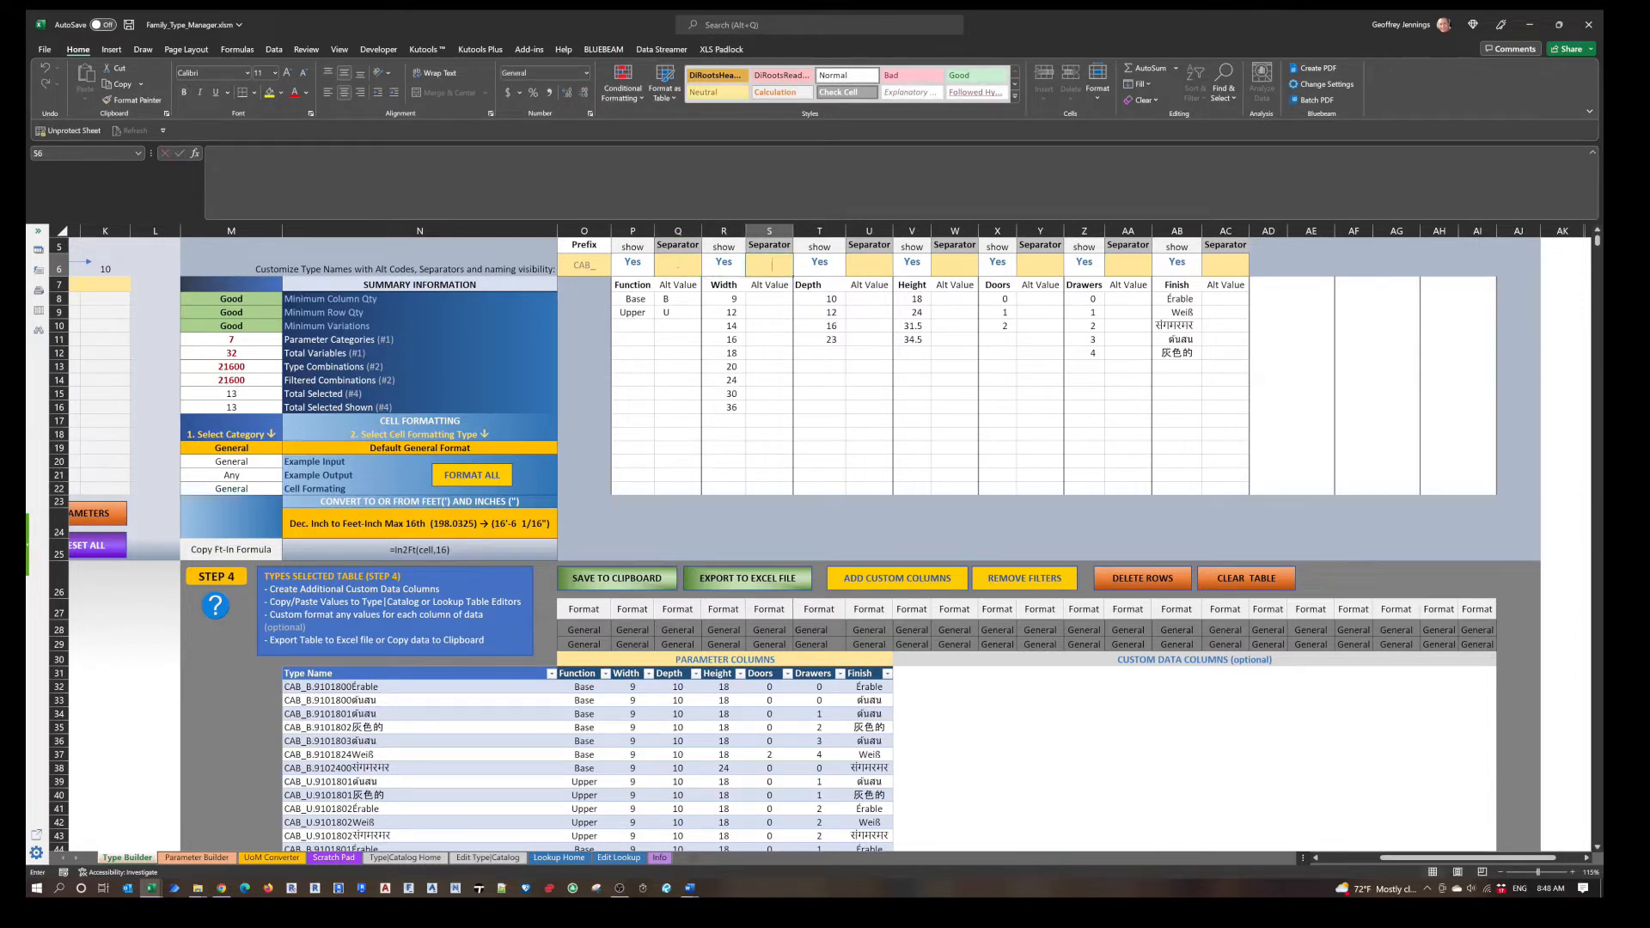
{"action": "type", "text": "x"}
{"action": "double_click", "coordinate": [862, 270]}
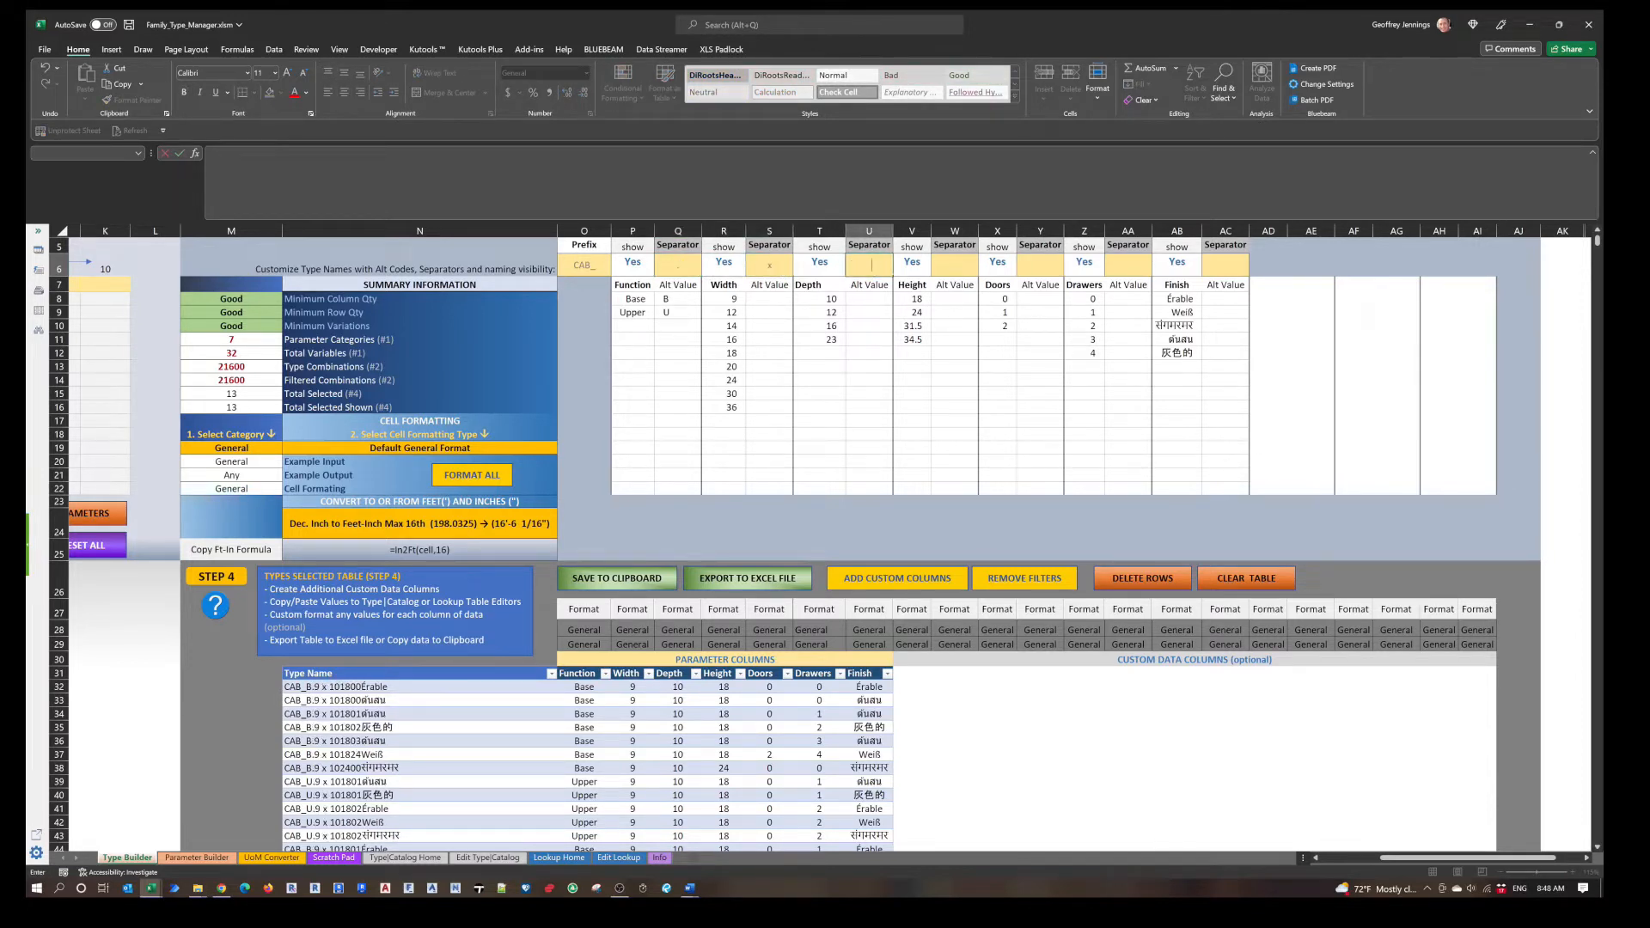
{"action": "left_click", "coordinate": [949, 272]}
{"action": "type", "text": "x"}
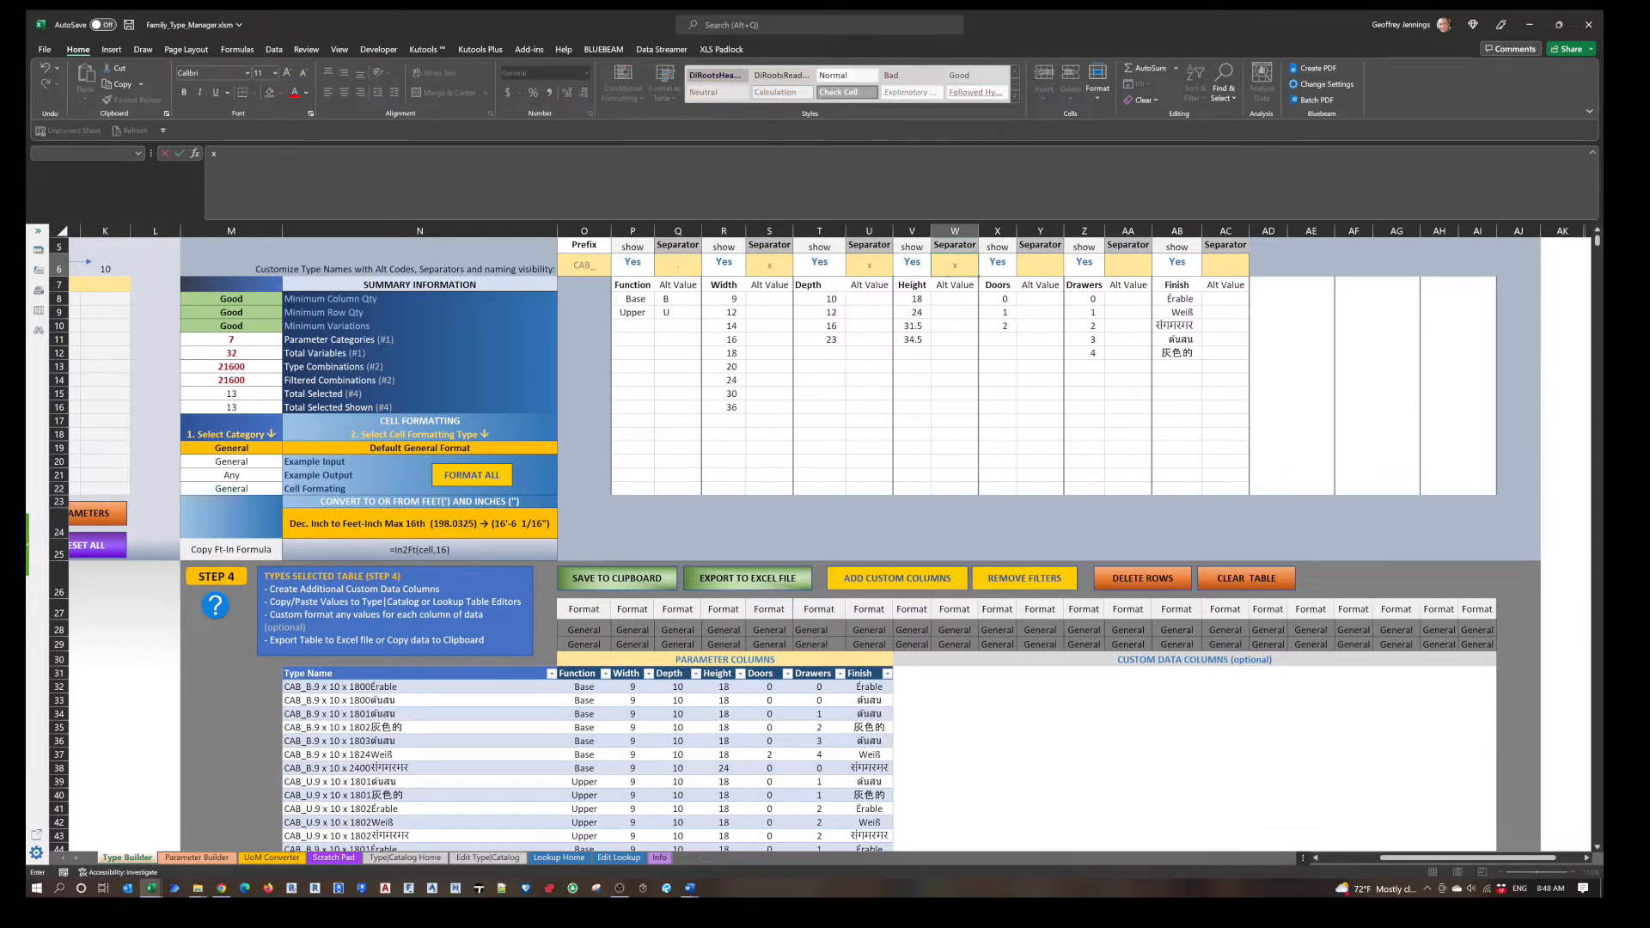
{"action": "left_click", "coordinate": [1044, 265]}
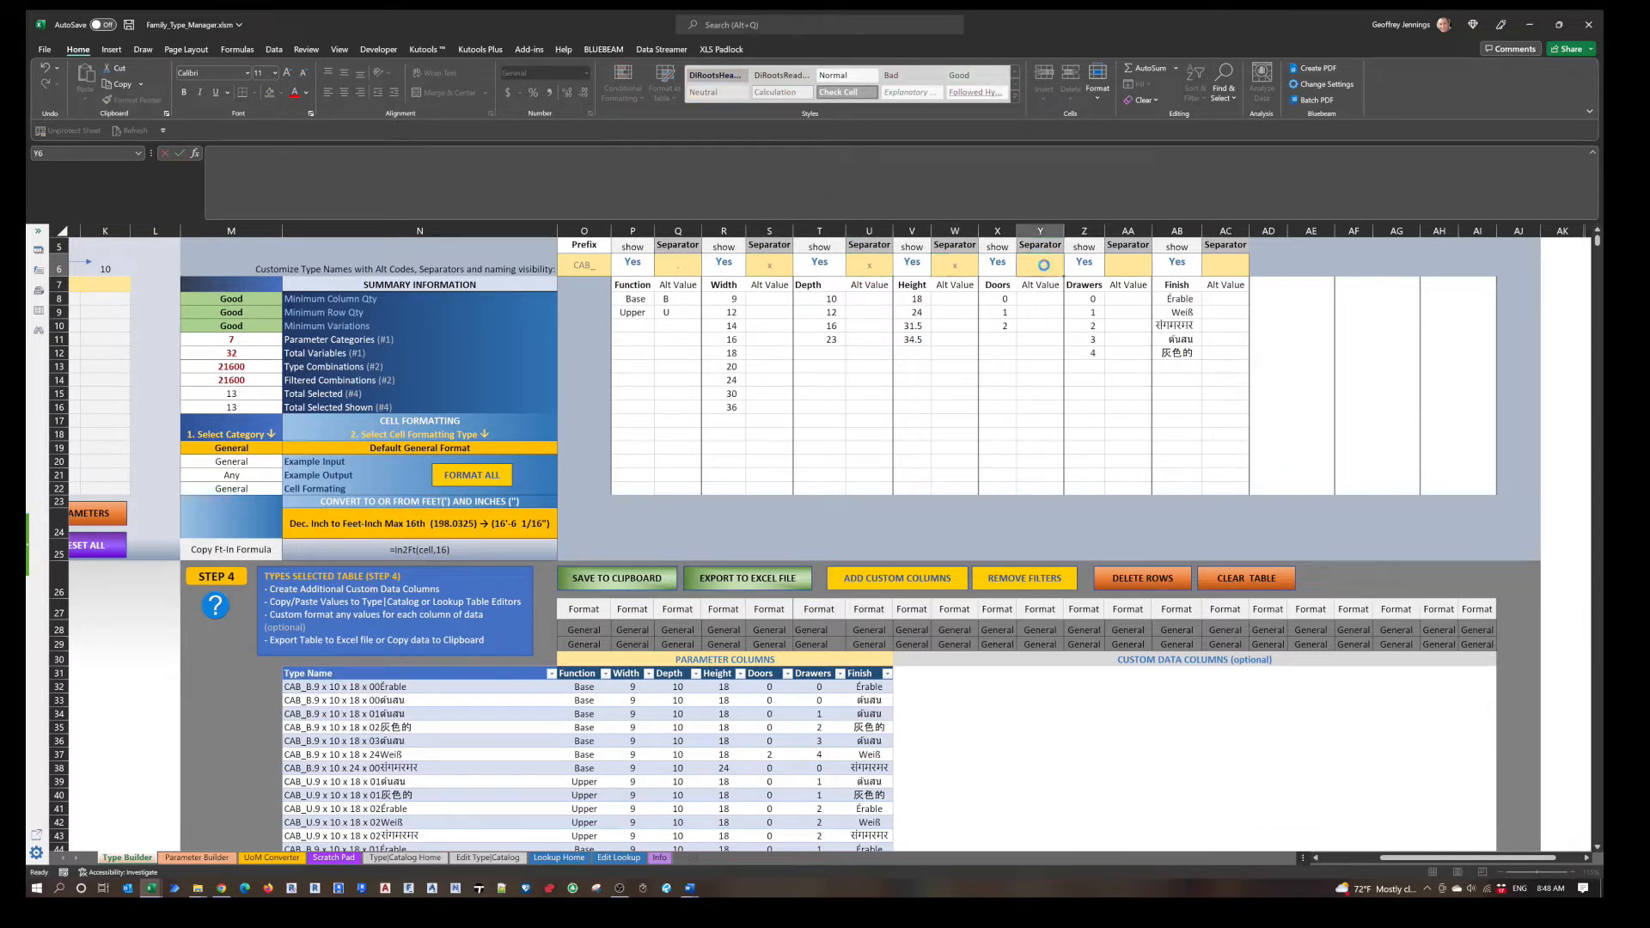
Replace the Height separator with an underscore.
{"action": "left_click", "coordinate": [961, 267]}
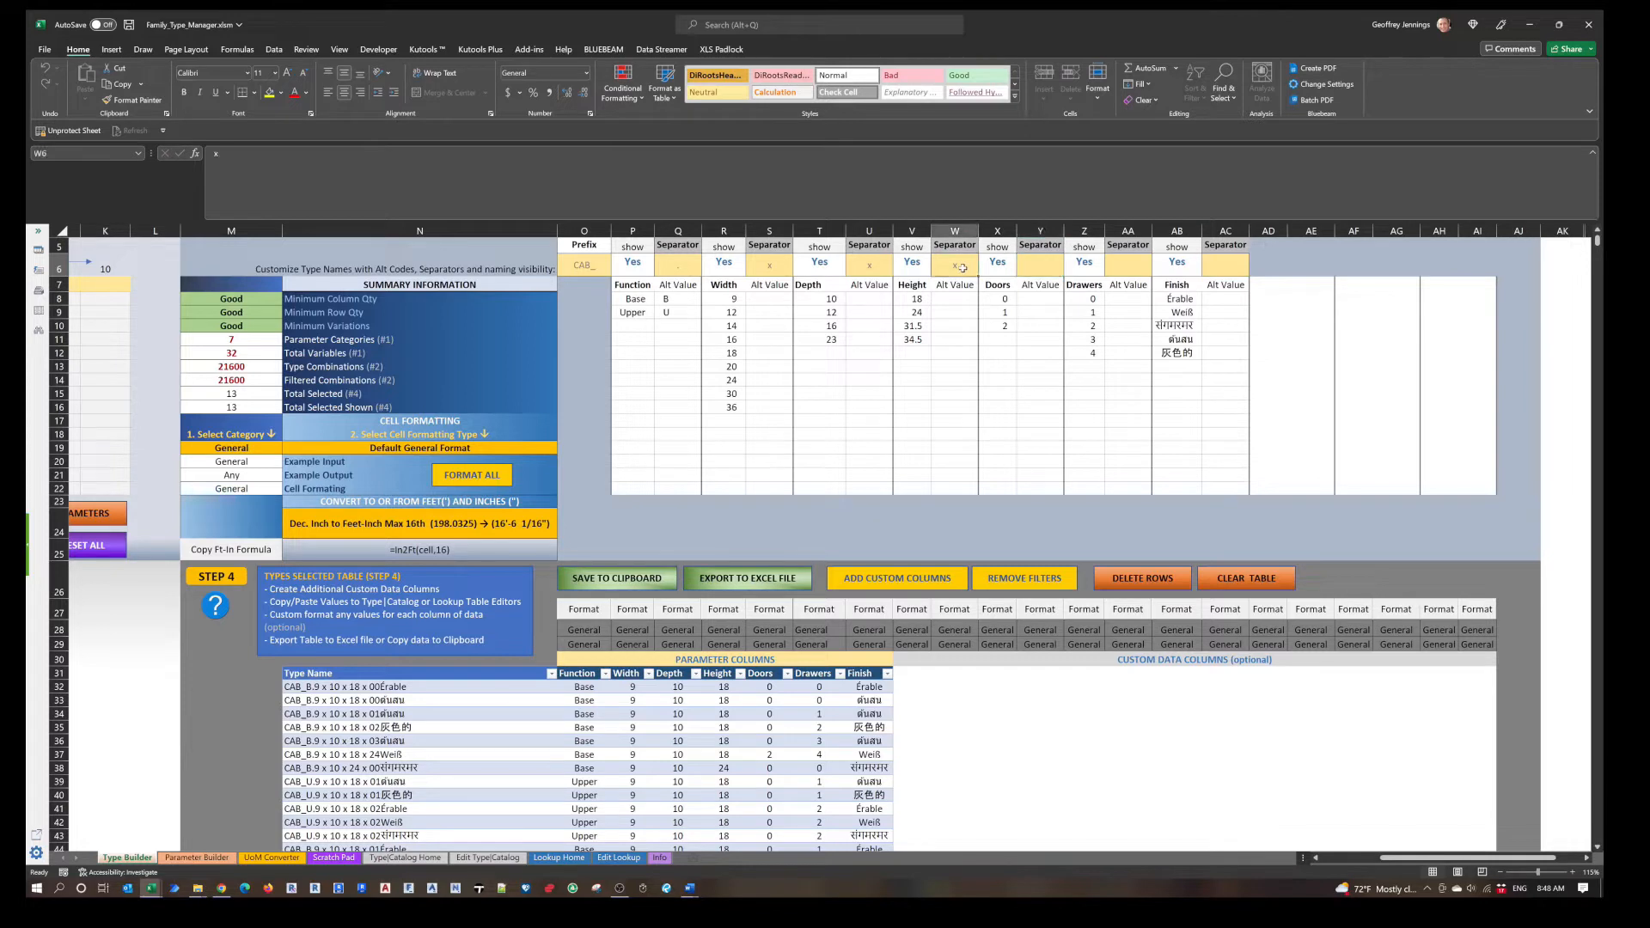
{"action": "key", "text": "BackSpace"}
{"action": "type", "text": "_"}
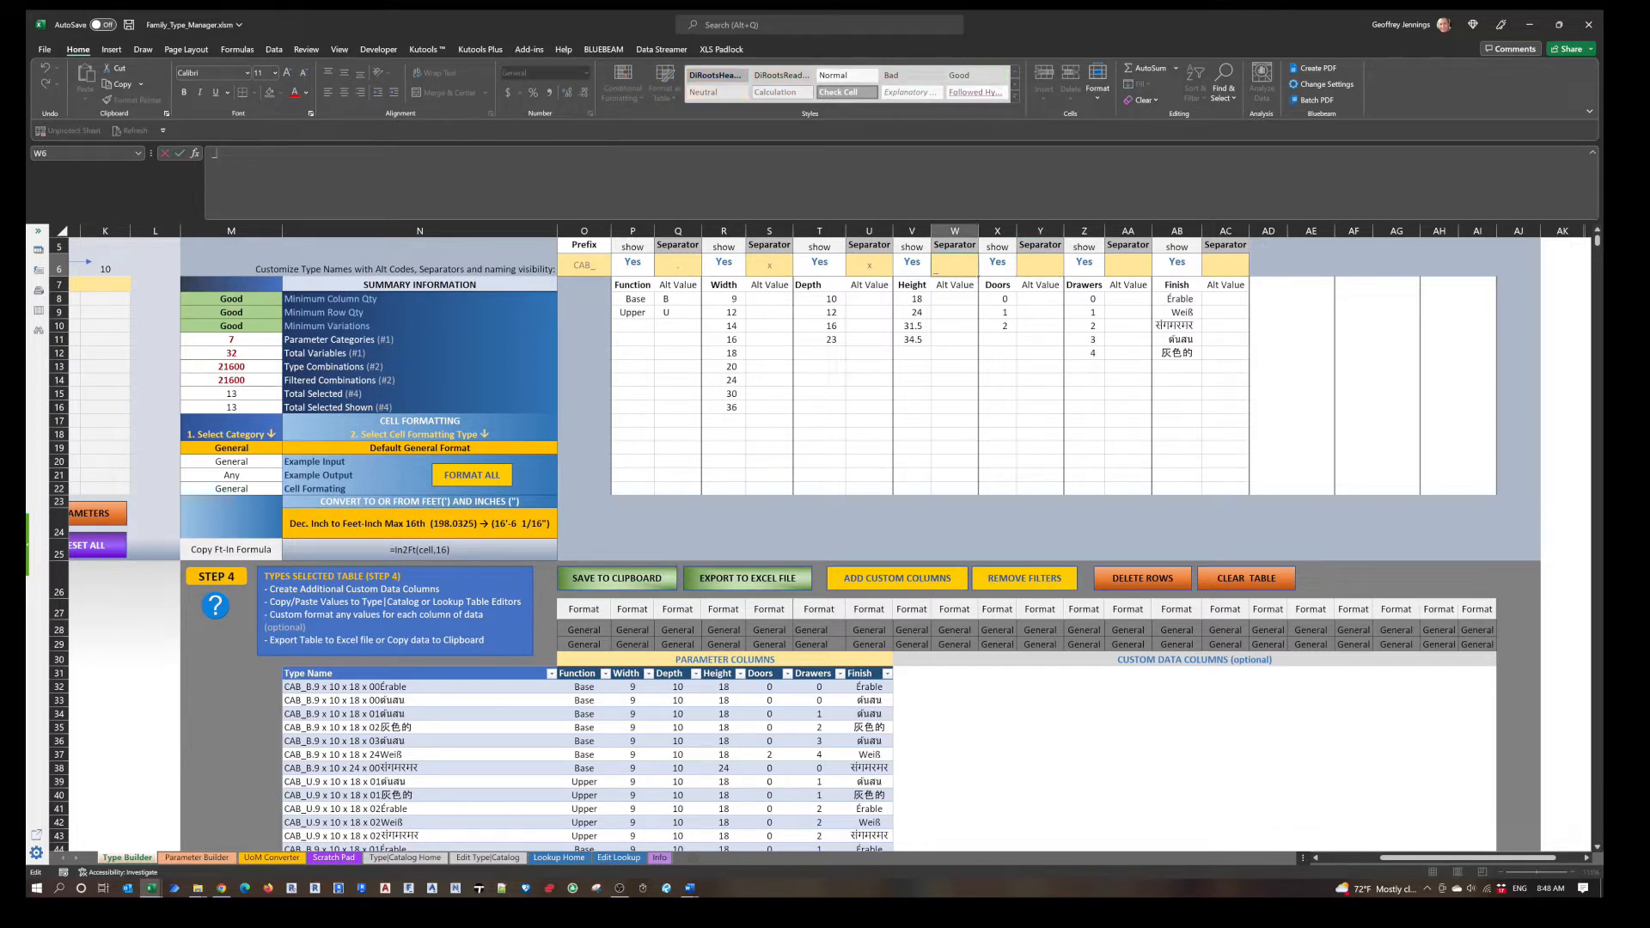
{"action": "key", "text": "Tab"}
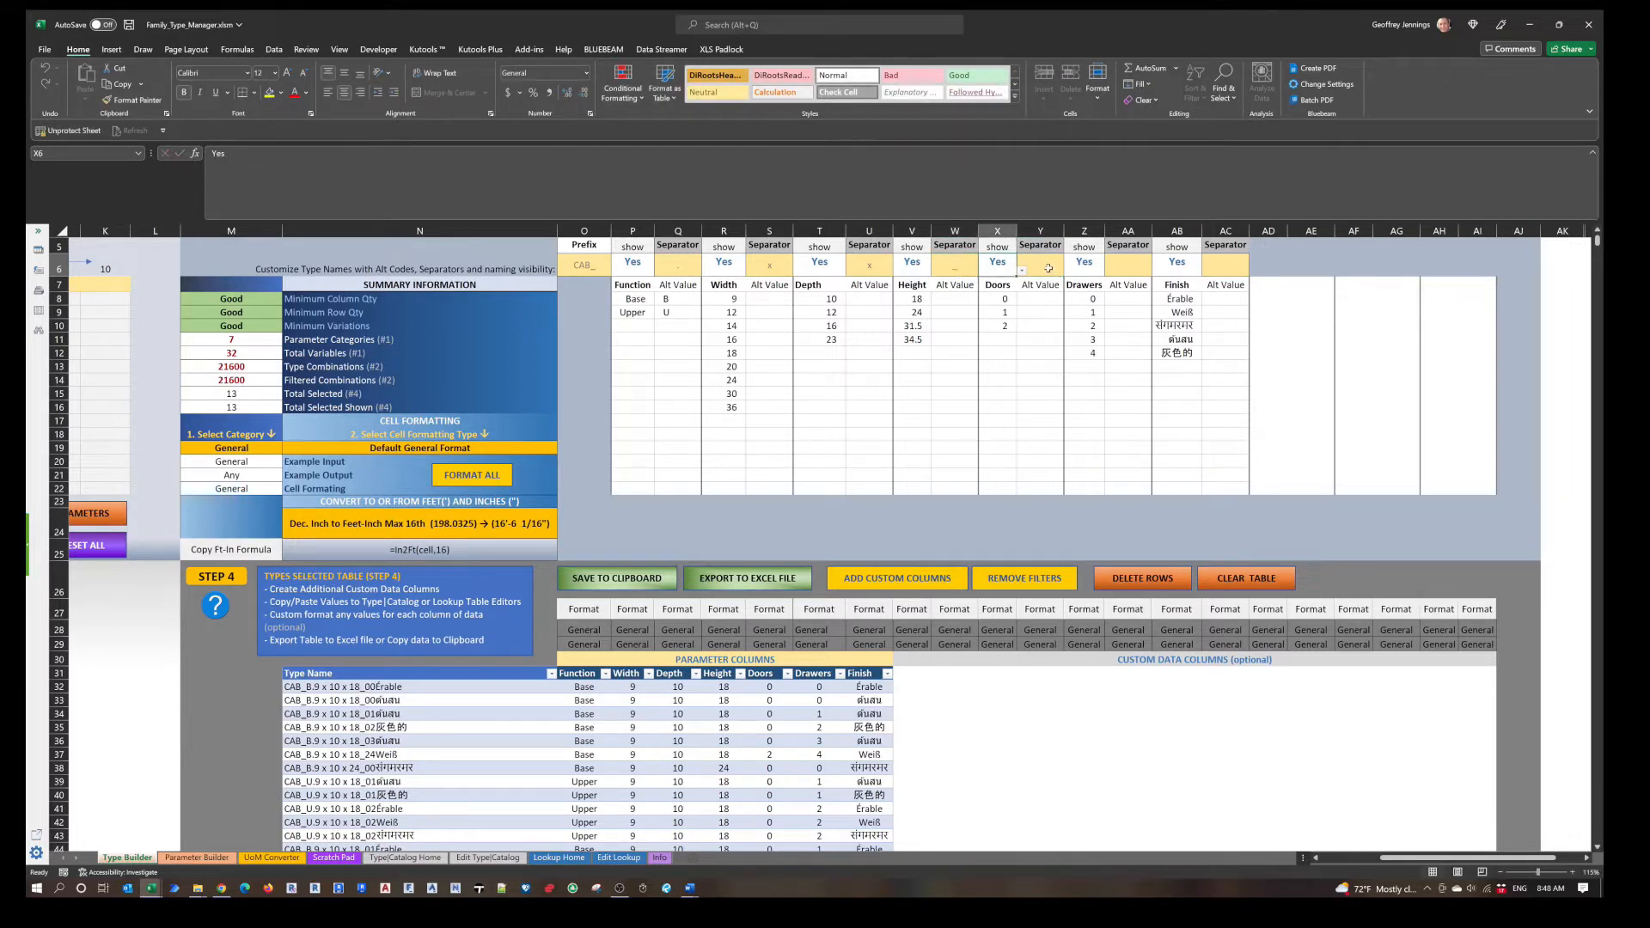
{"action": "left_click", "coordinate": [1035, 301]}
{"action": "type", "text": "DR"}
{"action": "key", "text": "Return"}
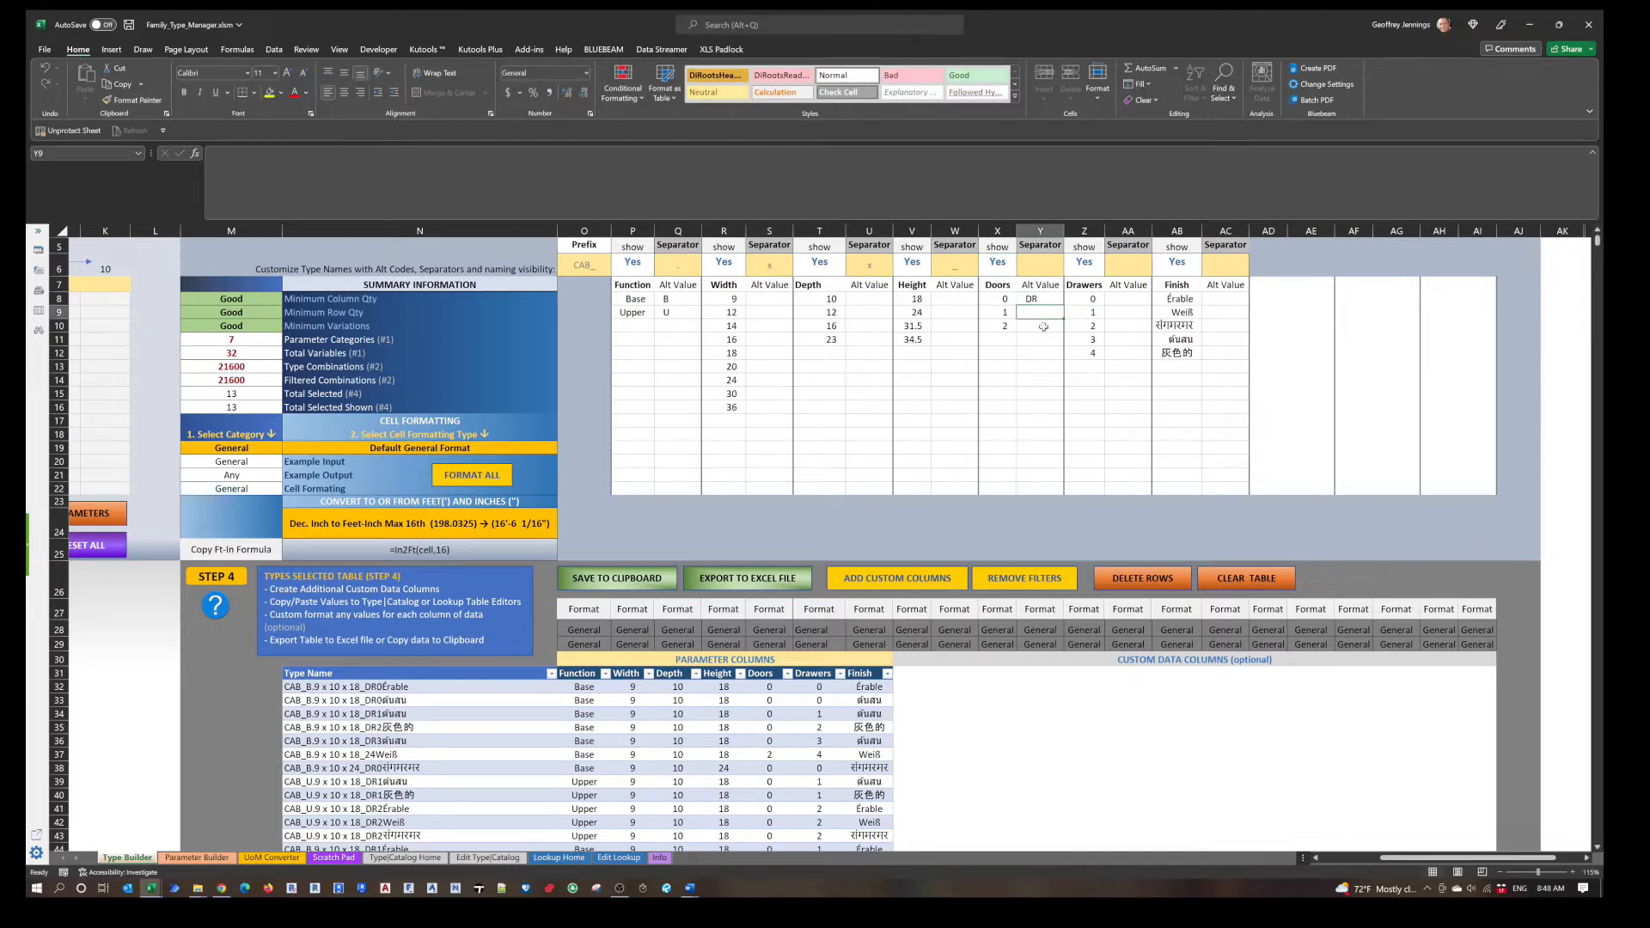
{"action": "left_click", "coordinate": [1045, 298]}
{"action": "key", "text": "Delete"}
Set the Doors separator to DR followed by a trailing space.
{"action": "left_click", "coordinate": [1040, 262]}
{"action": "type", "text": "D"}
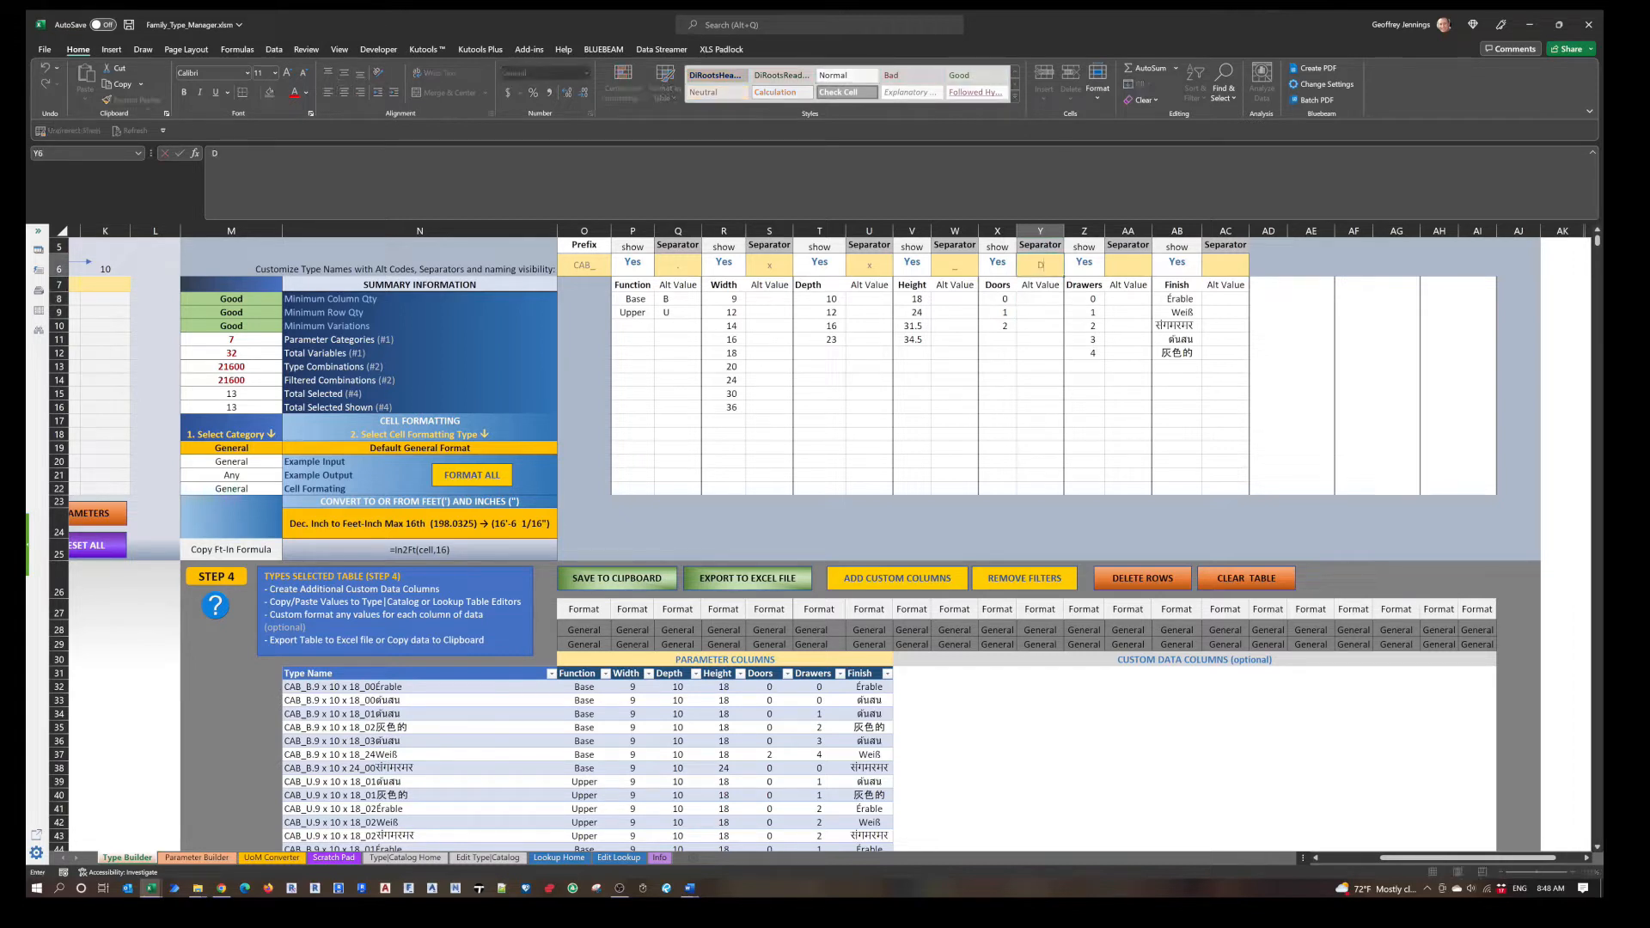
{"action": "type", "text": "R"}
{"action": "key", "text": "Tab"}
{"action": "left_click", "coordinate": [1040, 267]}
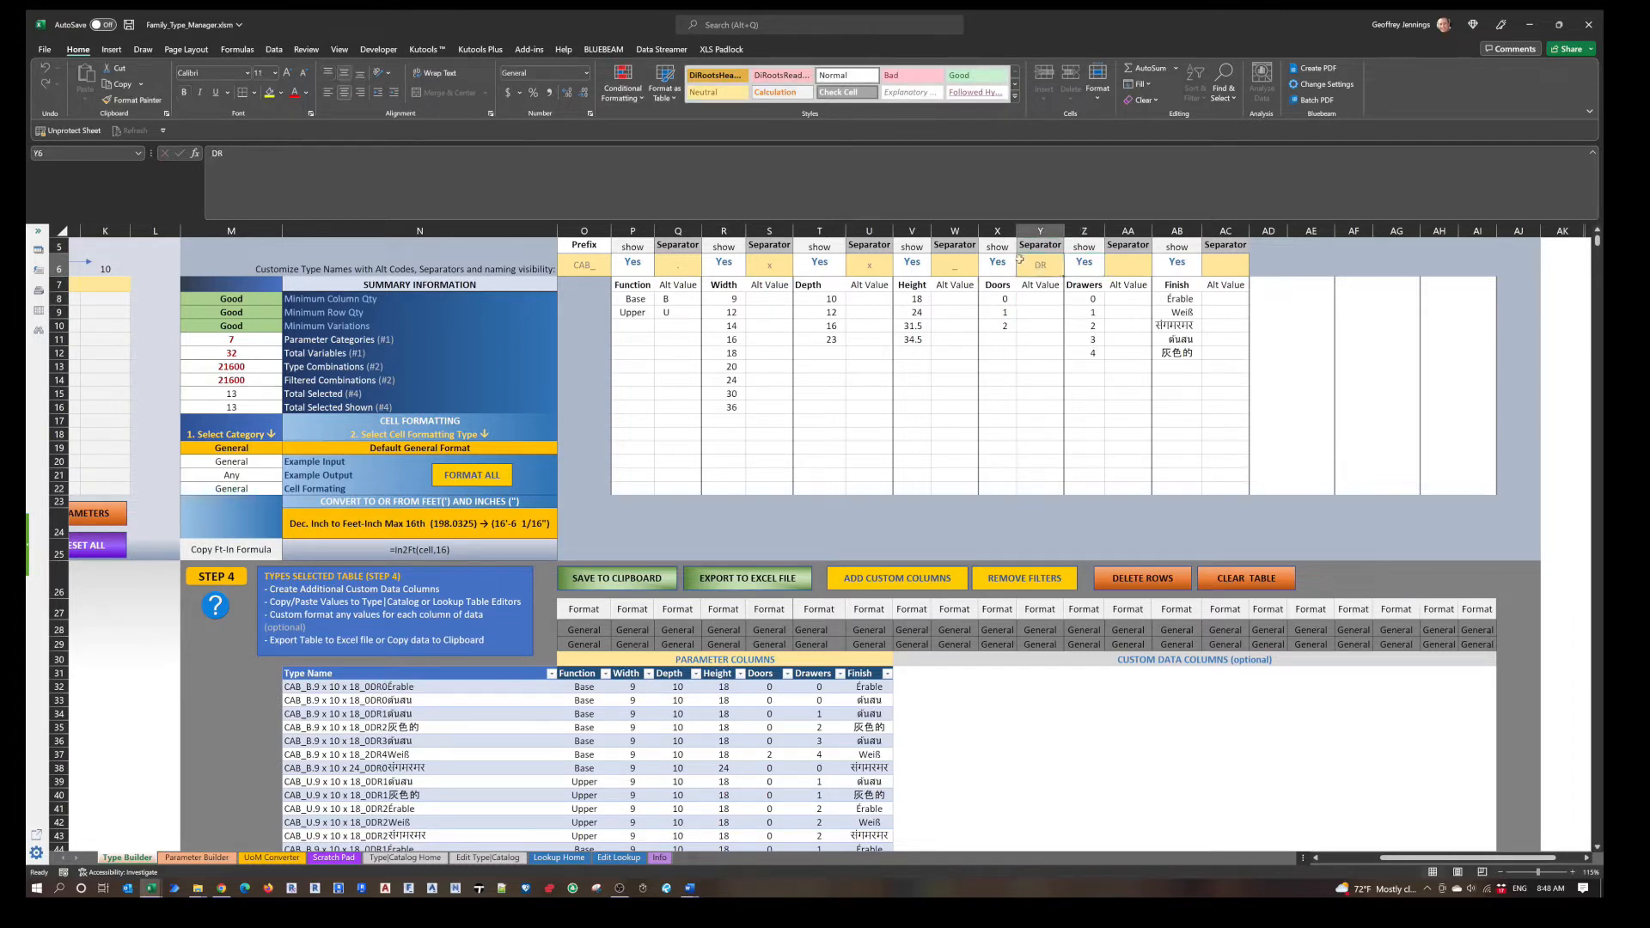
{"action": "double_click", "coordinate": [1041, 267]}
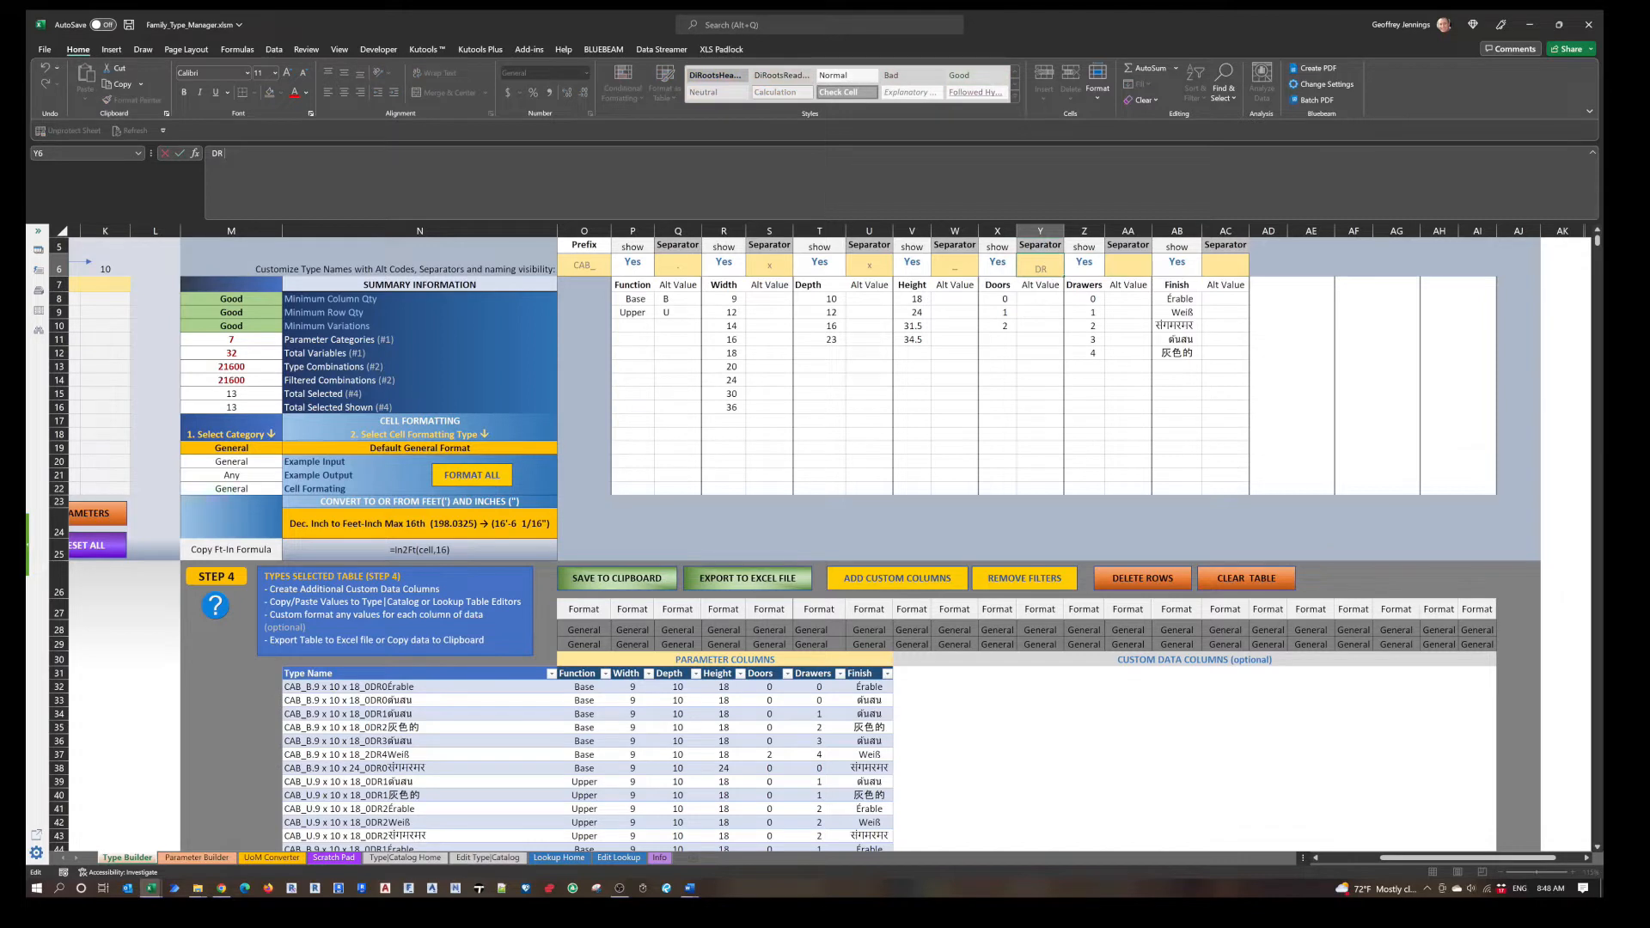
{"action": "key", "text": "Tab"}
Set the Drawers separator to DW_, ending with an underscore before the Finish value.
{"action": "left_click", "coordinate": [1133, 262]}
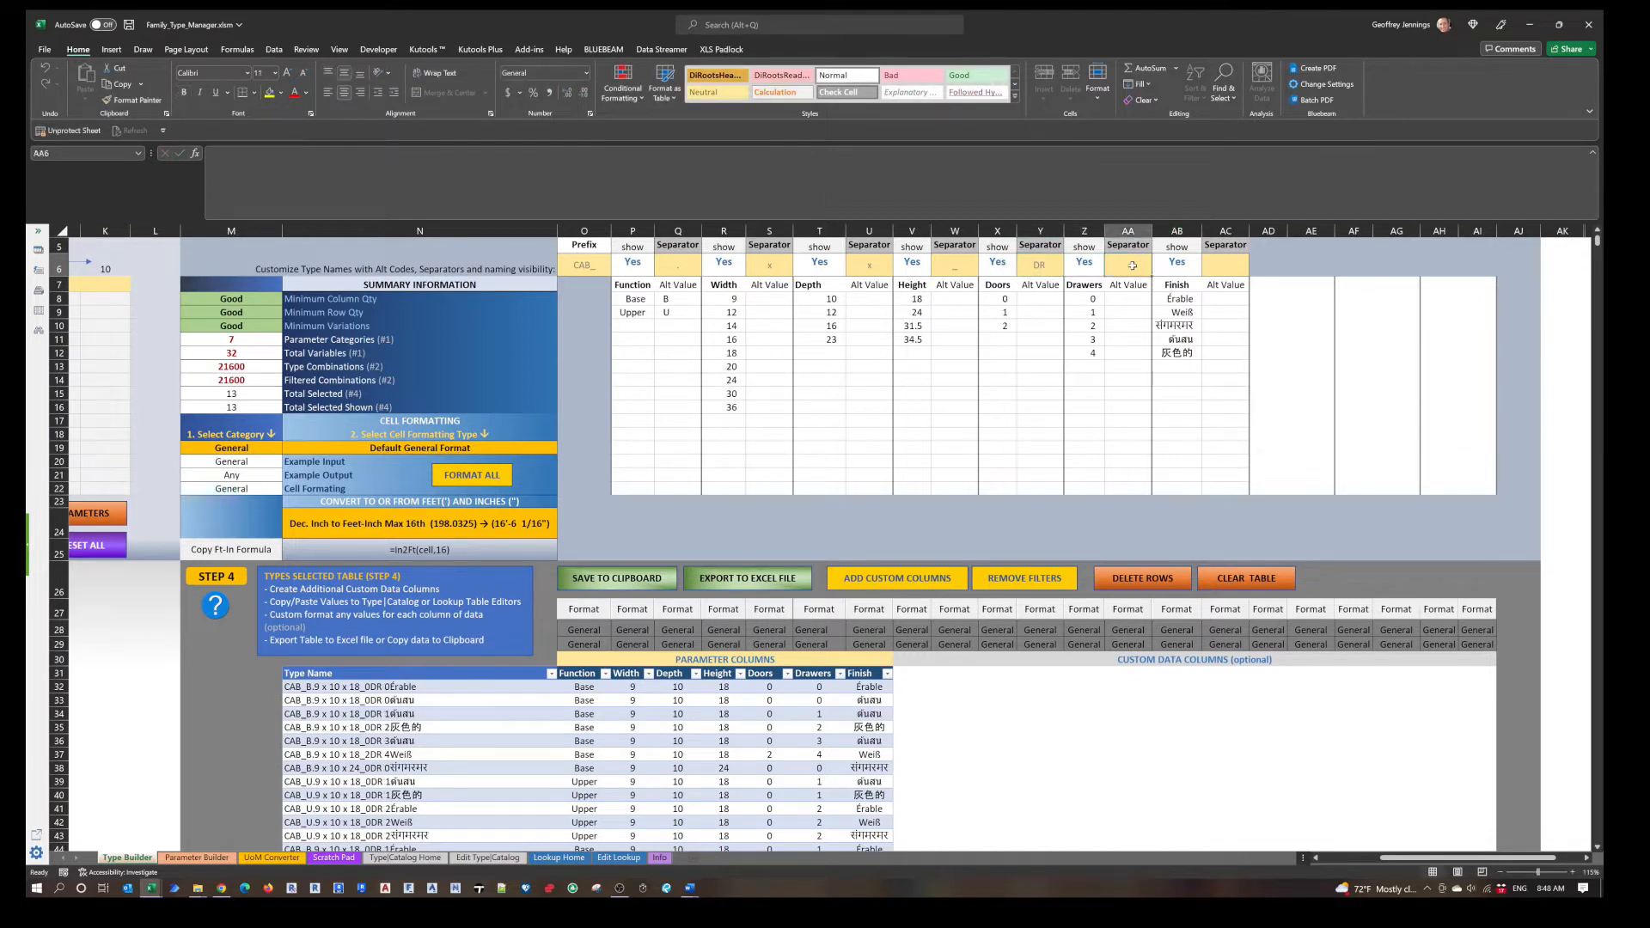
{"action": "type", "text": "DW"}
{"action": "key", "text": "Tab"}
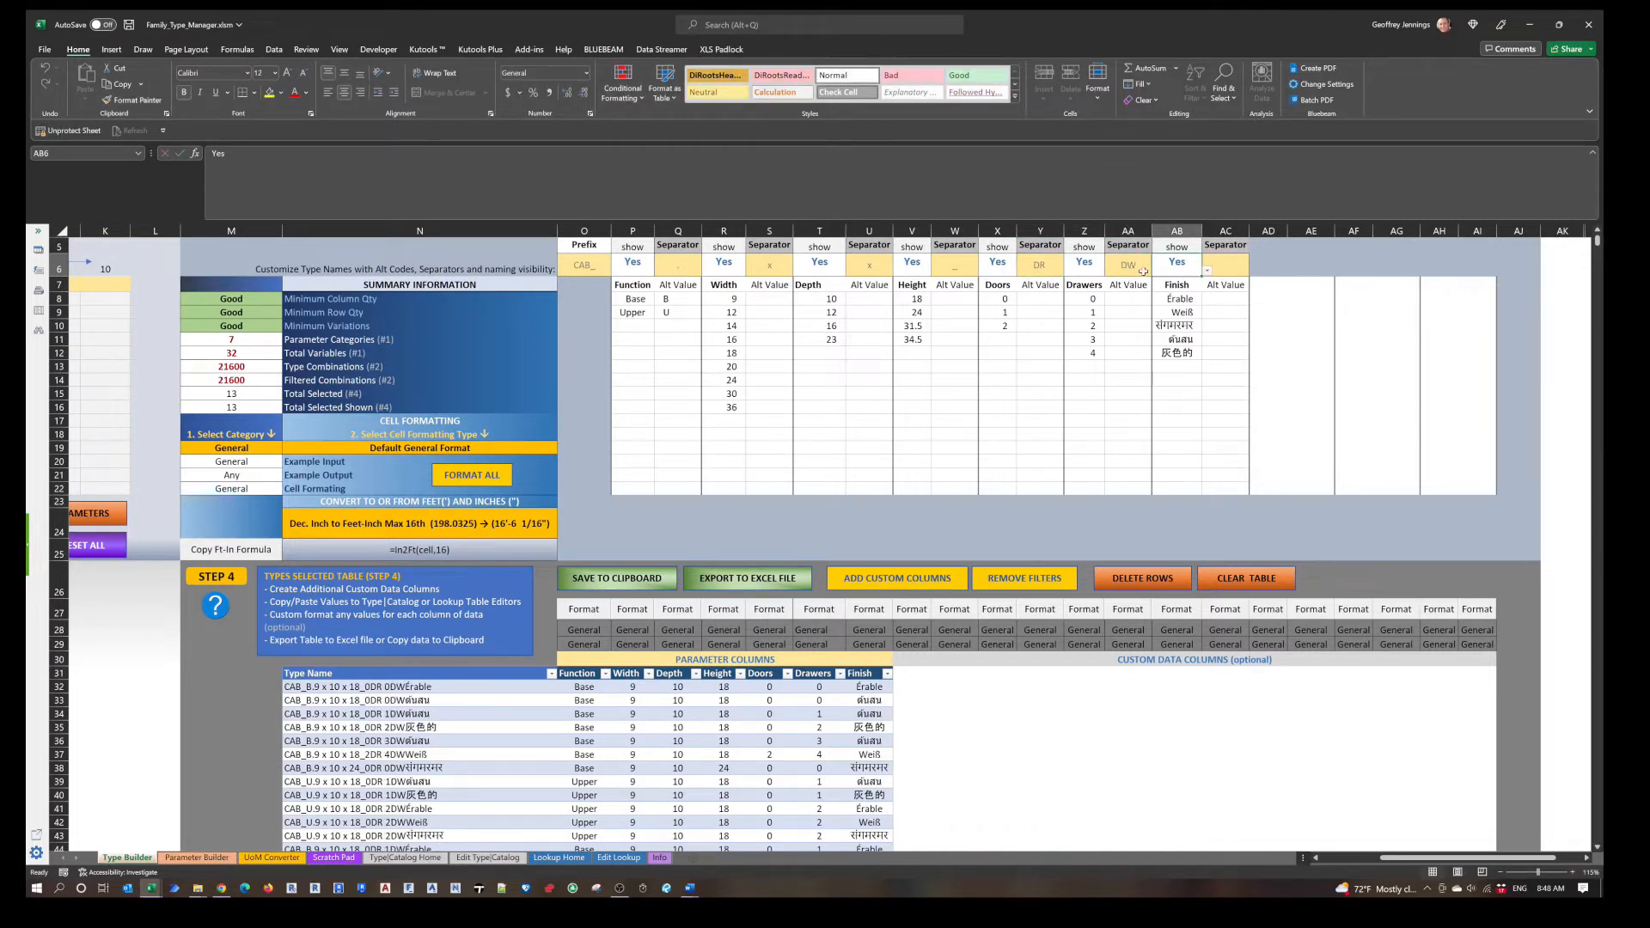
{"action": "left_click", "coordinate": [1227, 263]}
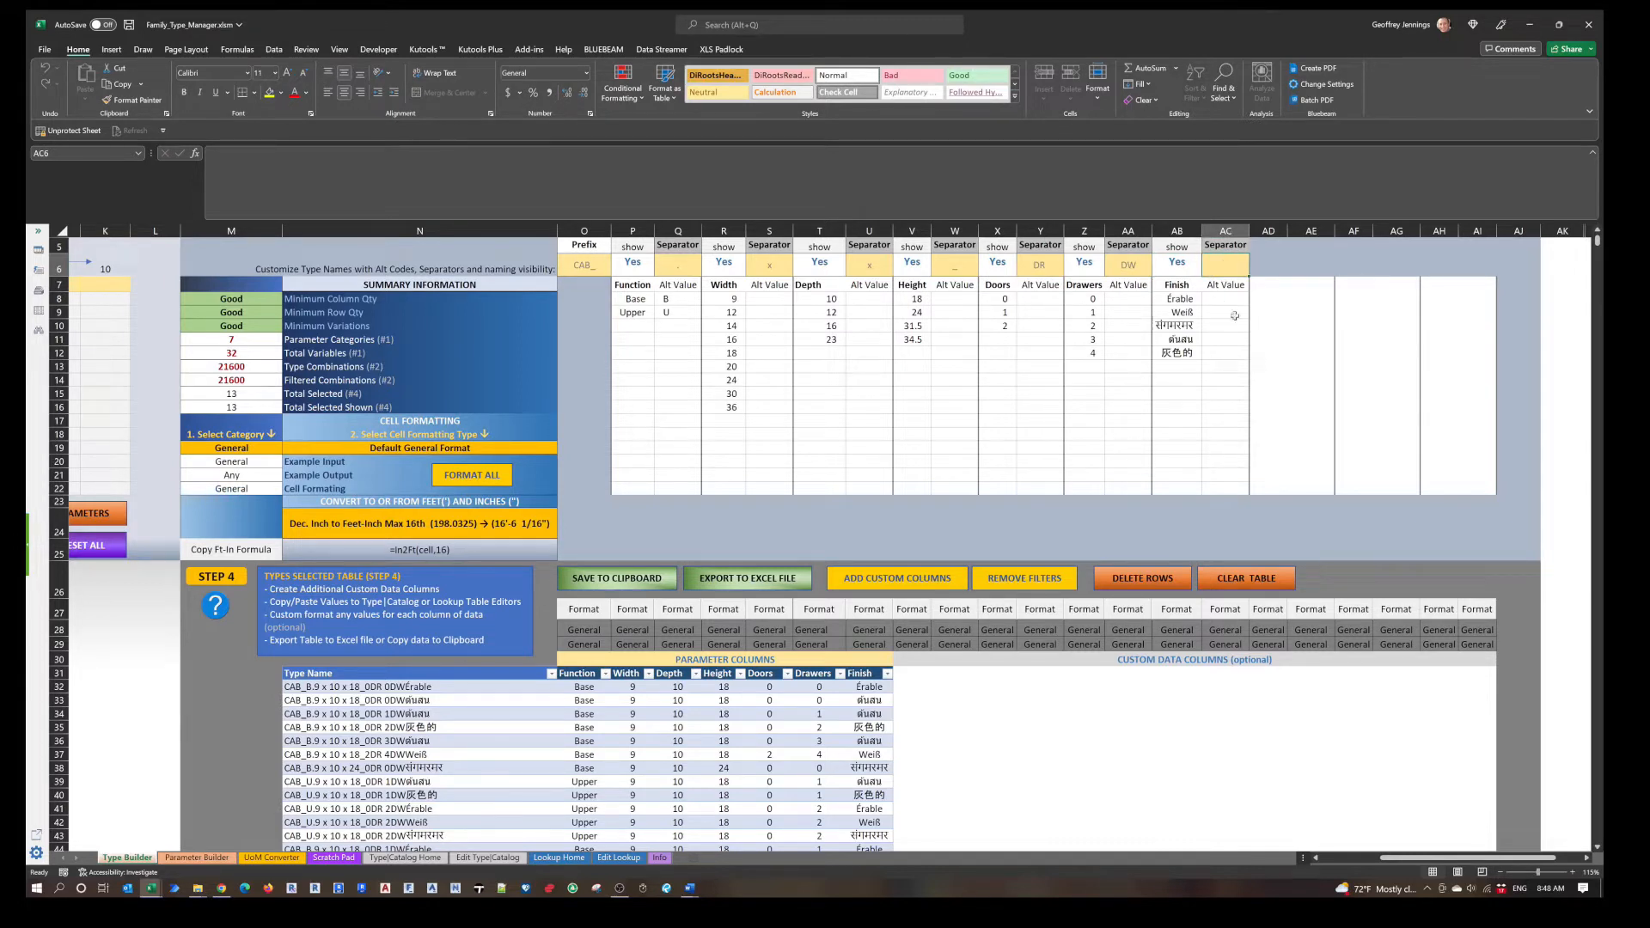
{"action": "left_click", "coordinate": [1136, 265]}
{"action": "left_click", "coordinate": [227, 154]}
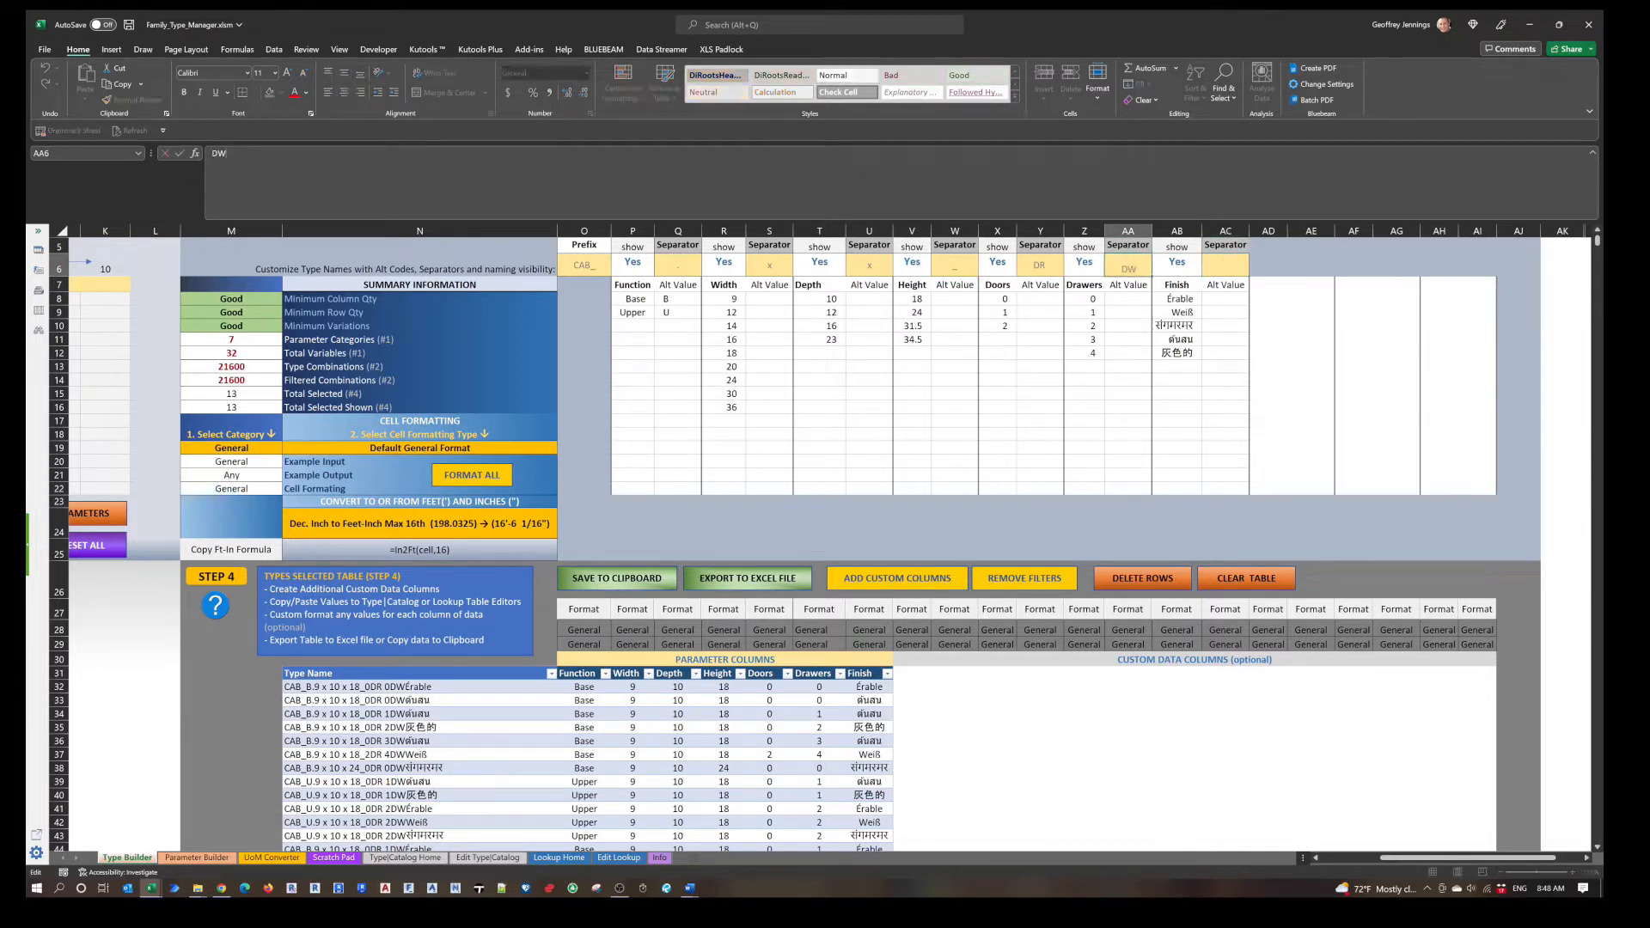
{"action": "type", "text": "_"}
{"action": "key", "text": "Return"}
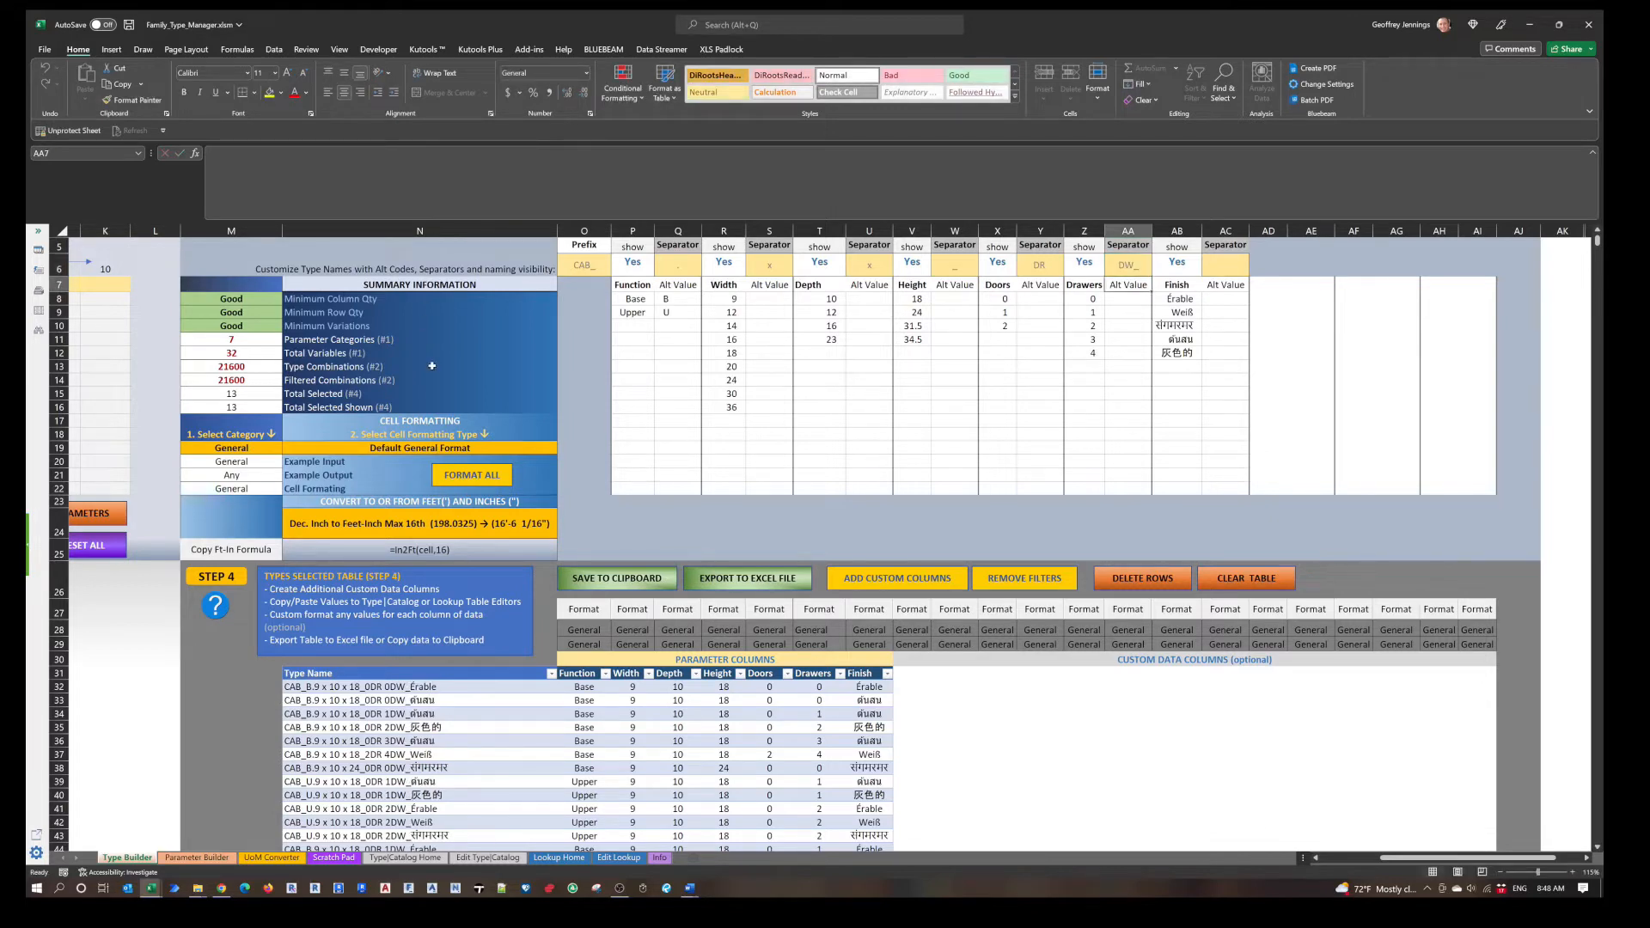
Set the cell formatting category to Decimals and the formatting type to Whole + 2 Zero Decimals.
{"action": "scroll", "coordinate": [476, 395], "scroll_direction": "down", "scroll_amount": 3}
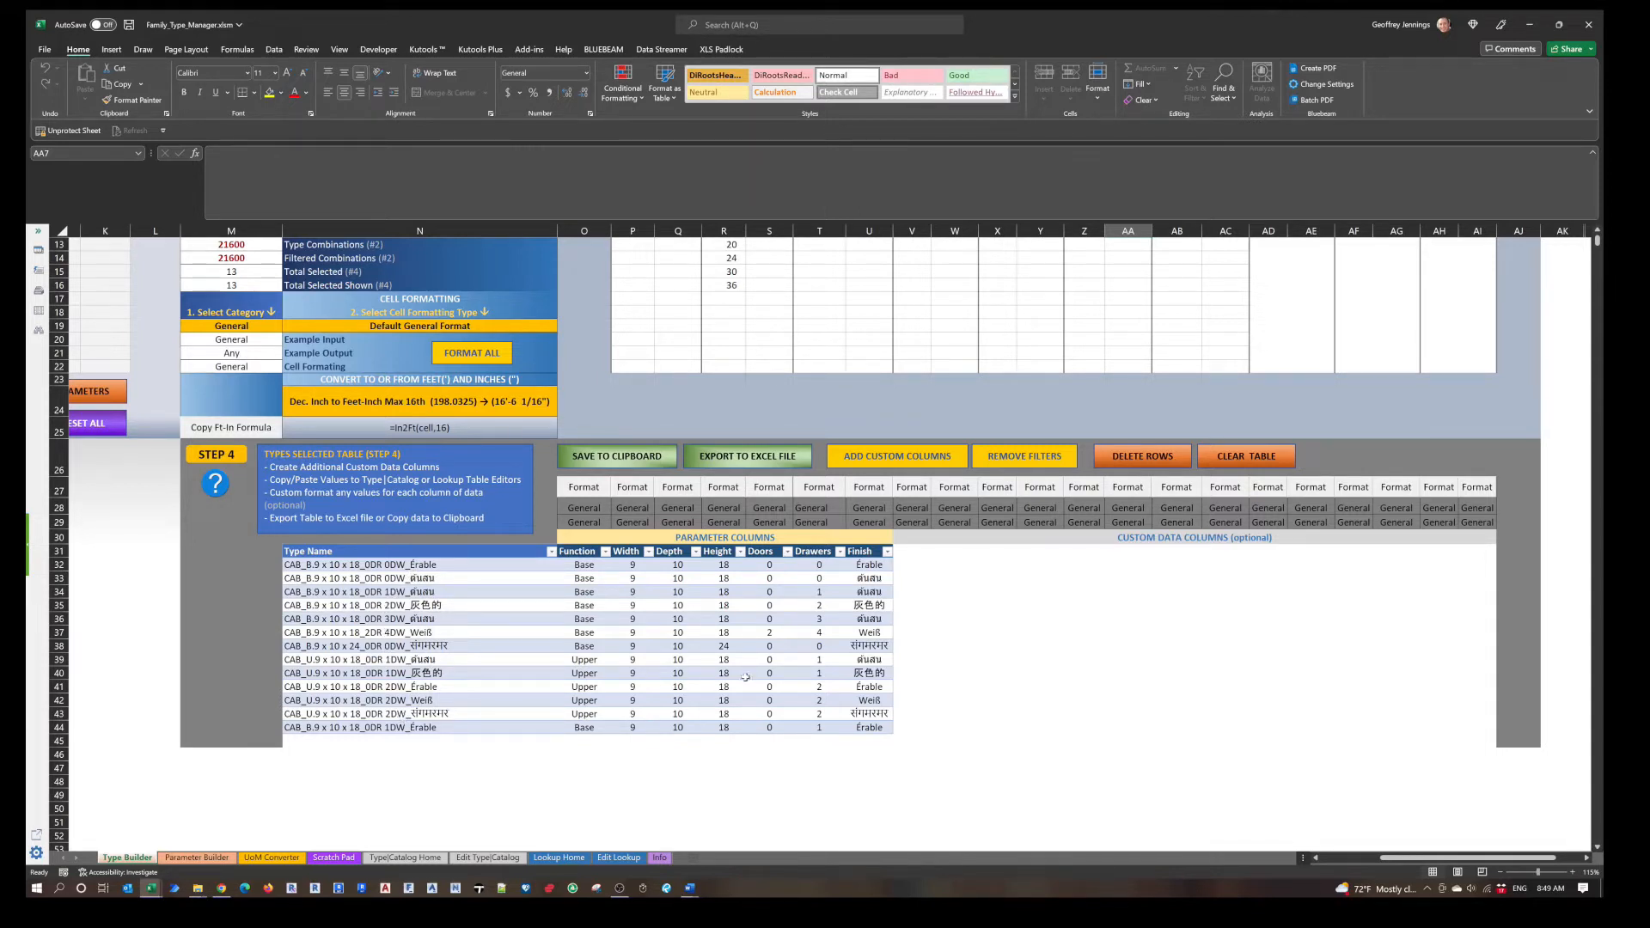
{"action": "scroll", "coordinate": [745, 677], "scroll_direction": "up", "scroll_amount": 1}
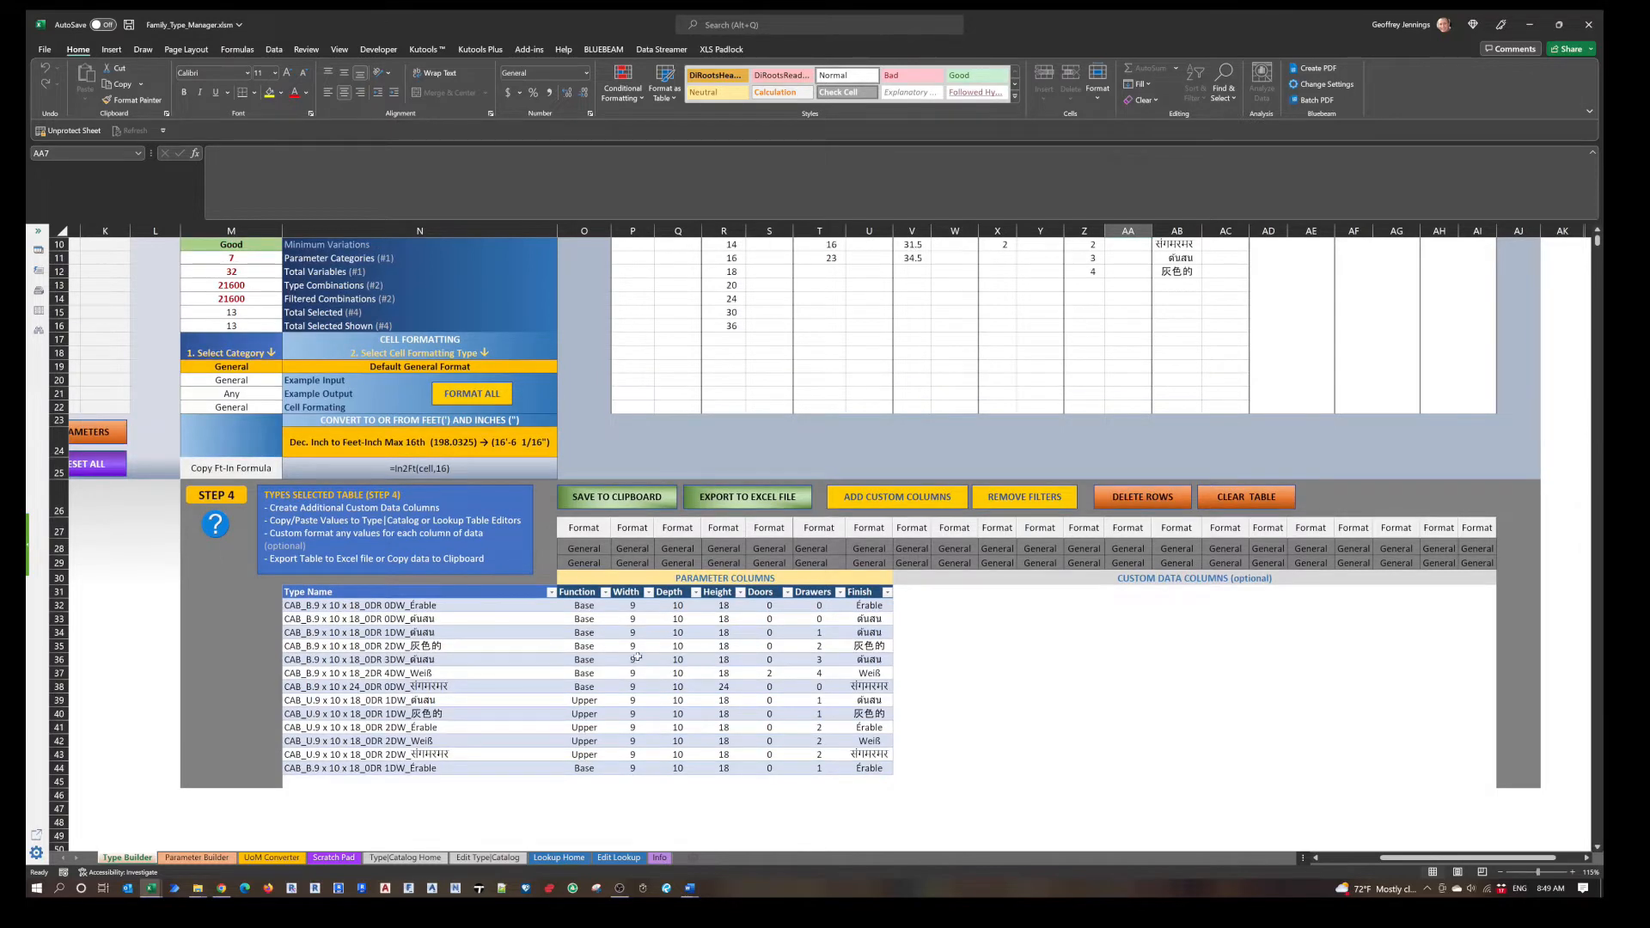
{"action": "scroll", "coordinate": [632, 655], "scroll_direction": "up", "scroll_amount": 1}
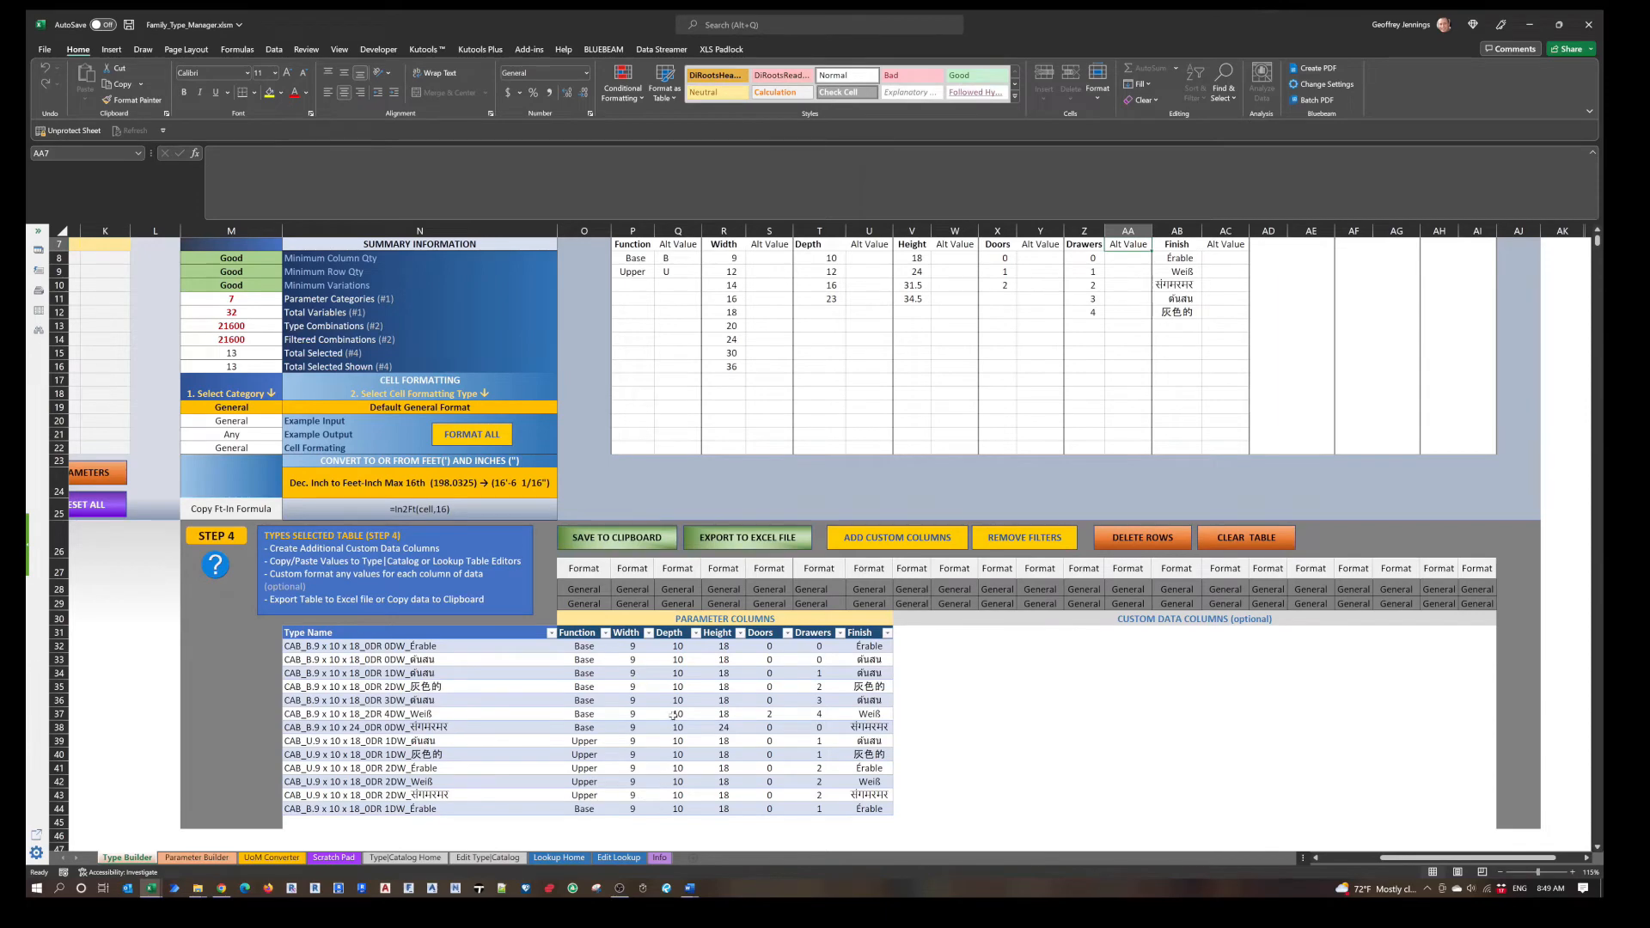
{"action": "scroll", "coordinate": [679, 554], "scroll_direction": "up", "scroll_amount": 2}
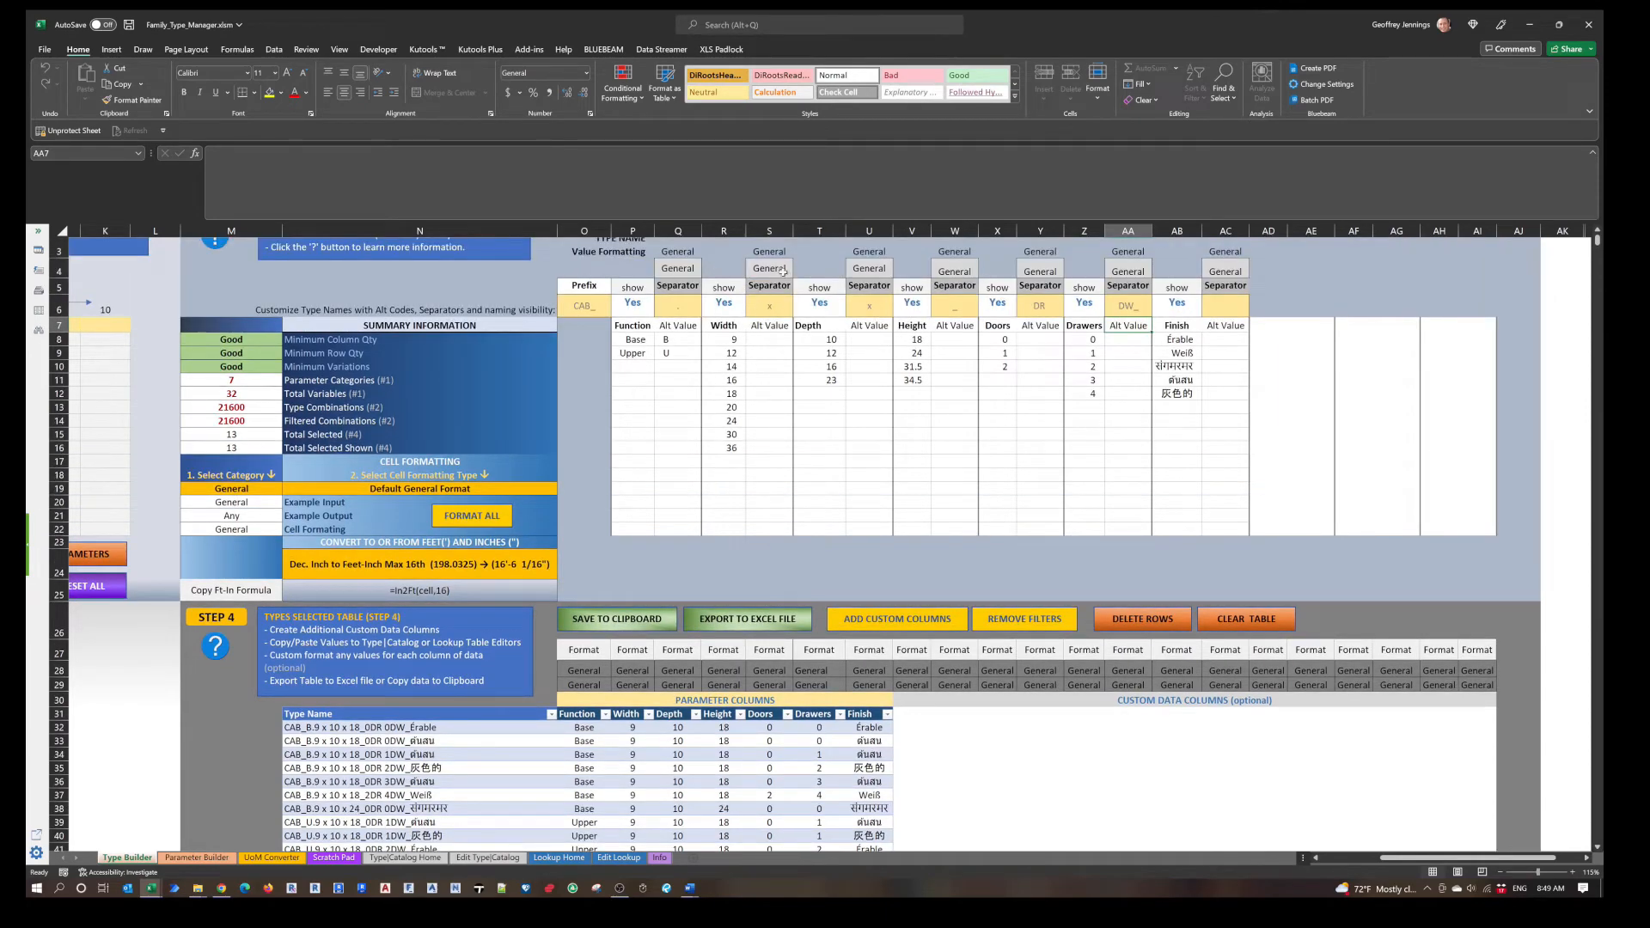
{"action": "scroll", "coordinate": [797, 346], "scroll_direction": "up", "scroll_amount": 1}
{"action": "left_click", "coordinate": [356, 532]}
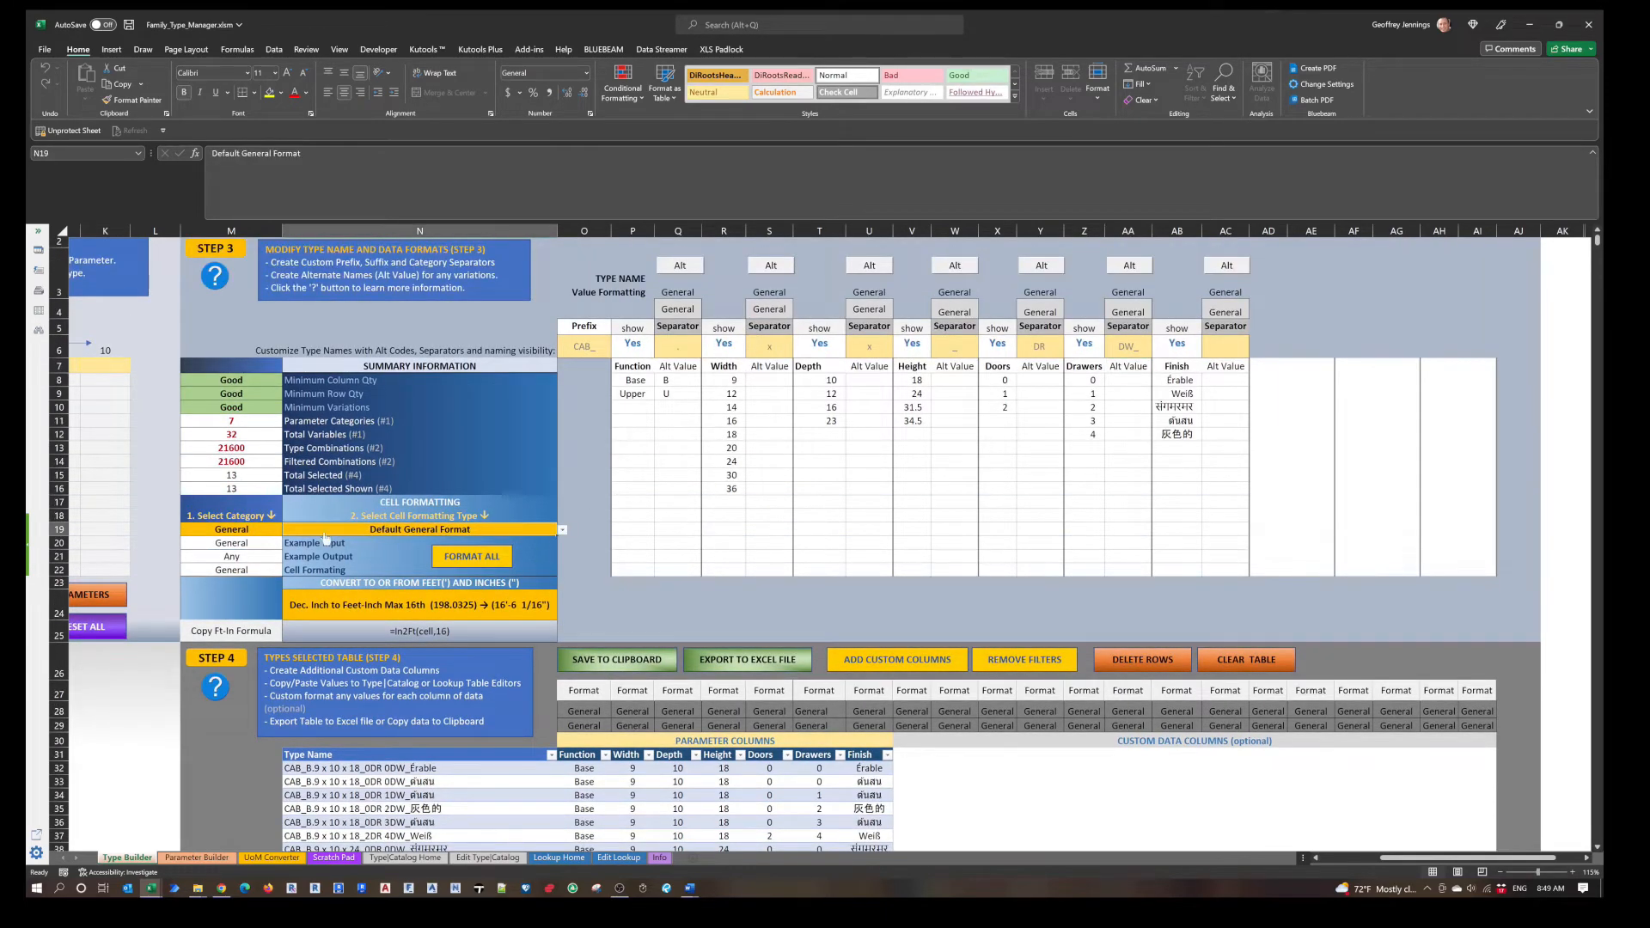
{"action": "left_click", "coordinate": [267, 526]}
{"action": "left_click", "coordinate": [287, 530]}
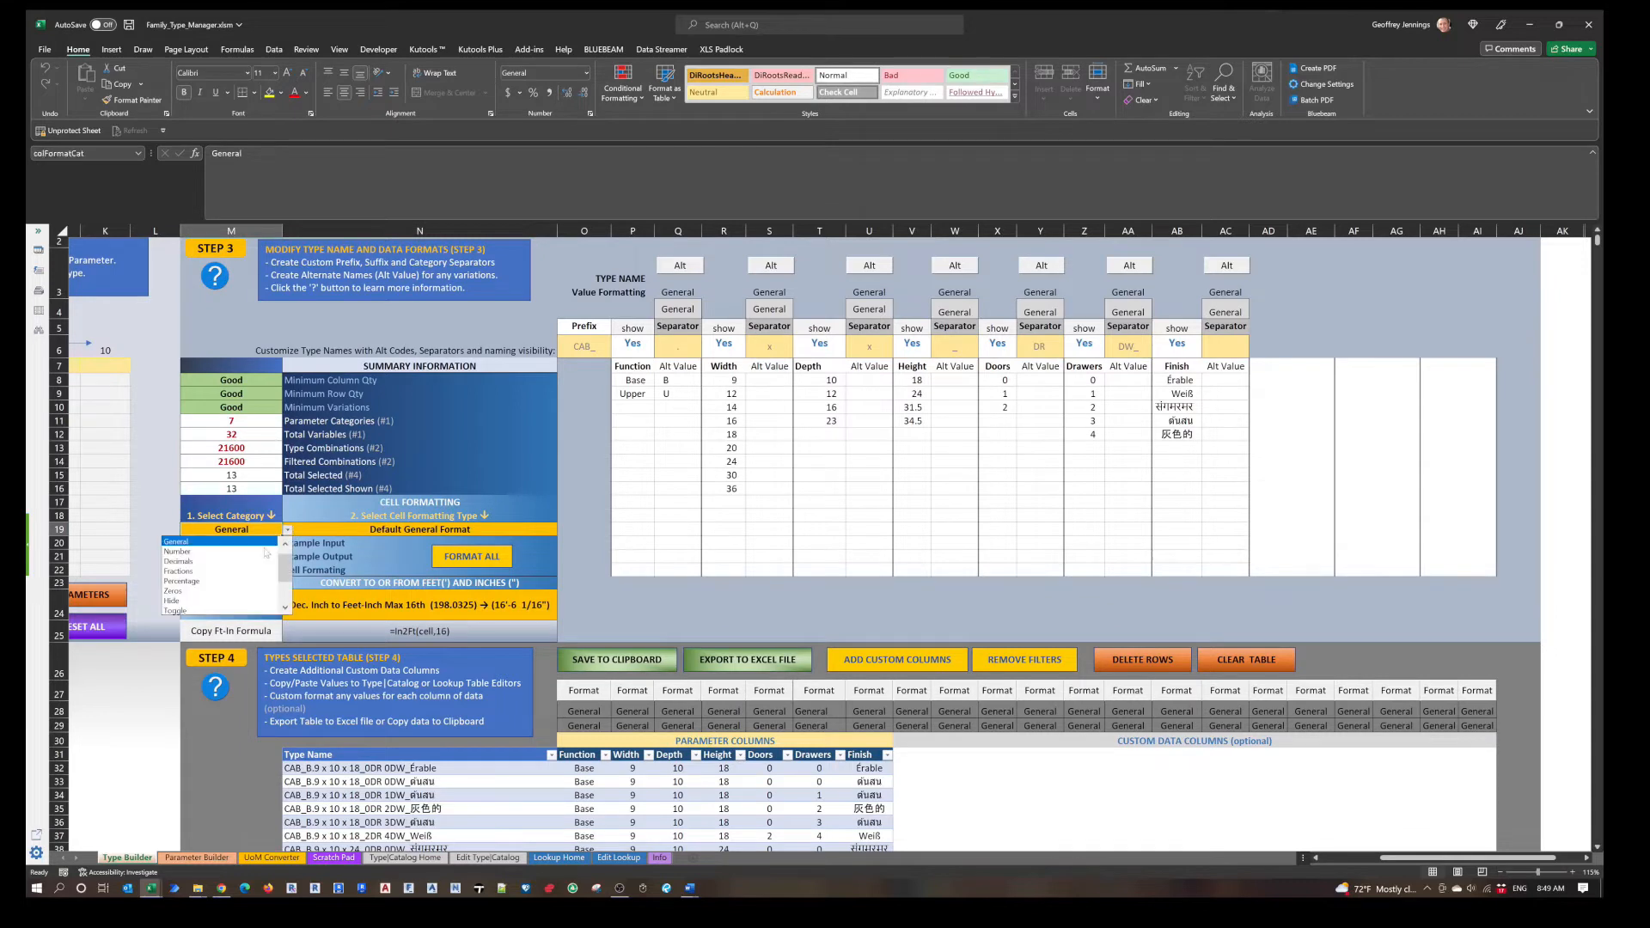
{"action": "left_click", "coordinate": [225, 563]}
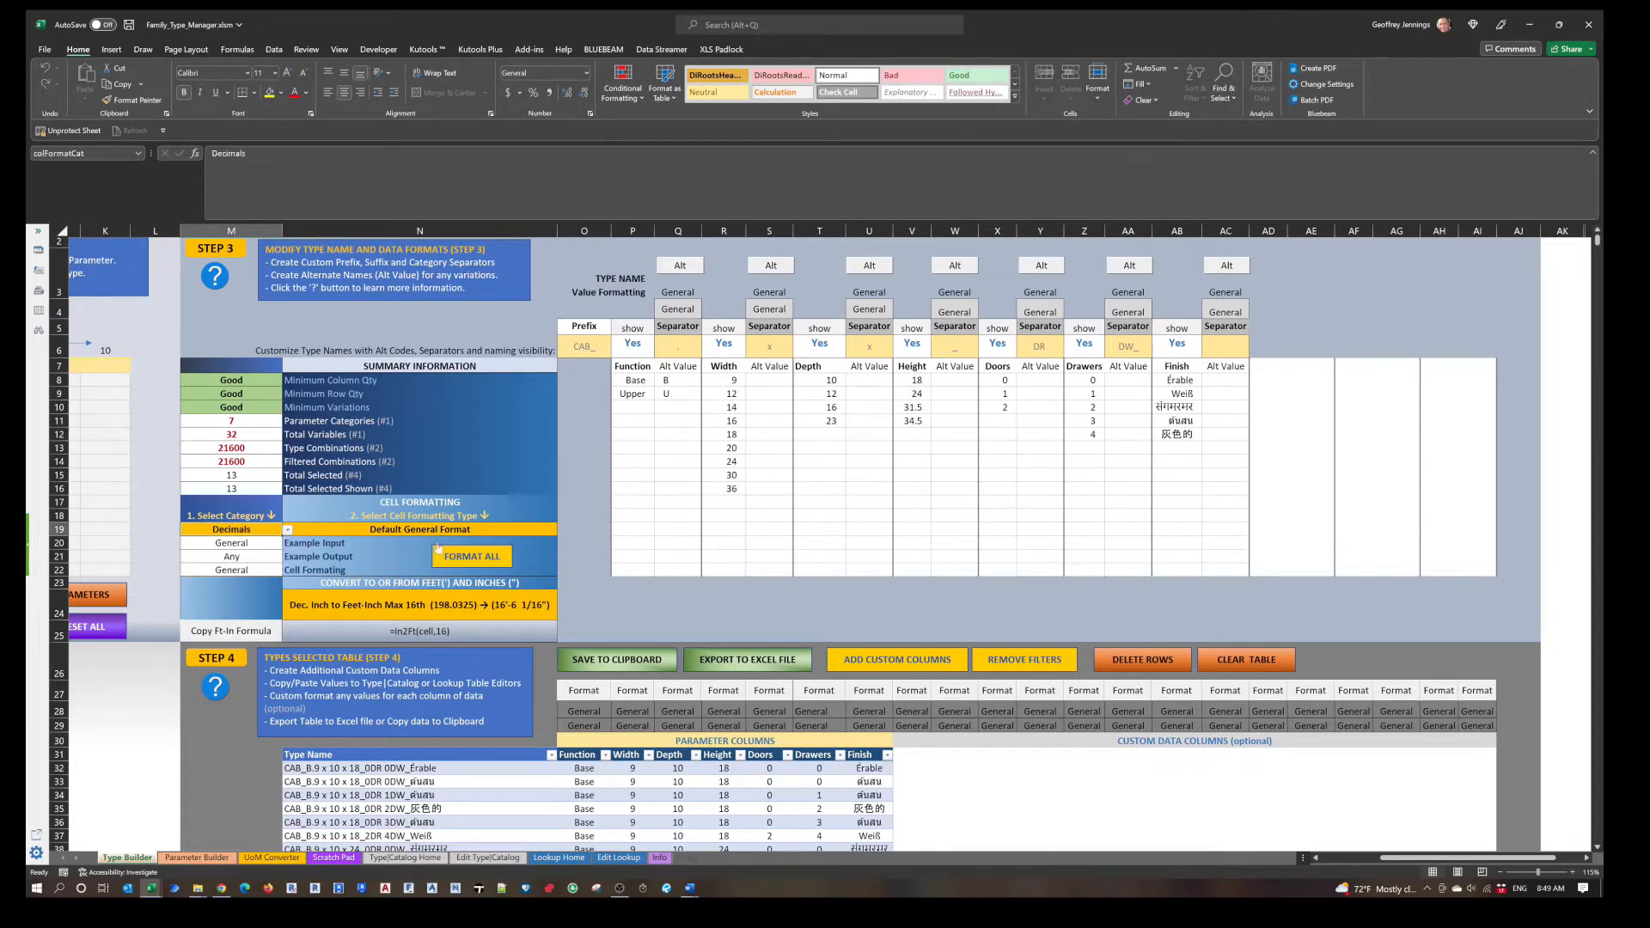
{"action": "left_click", "coordinate": [492, 535]}
{"action": "left_click", "coordinate": [562, 530]}
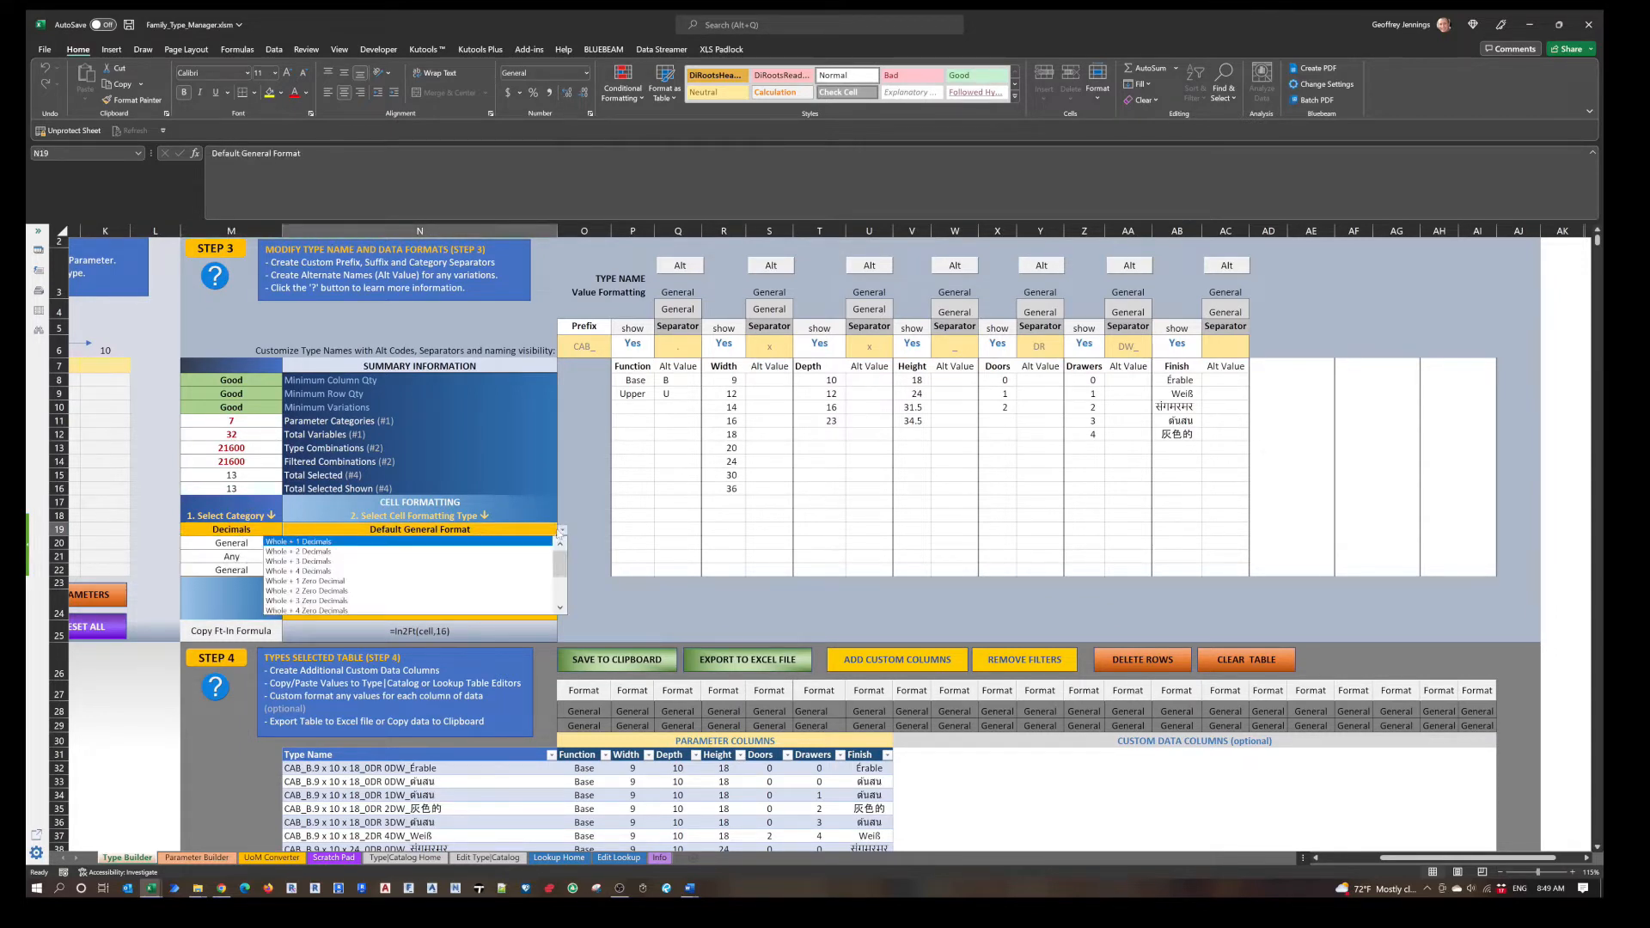
{"action": "left_click", "coordinate": [468, 591]}
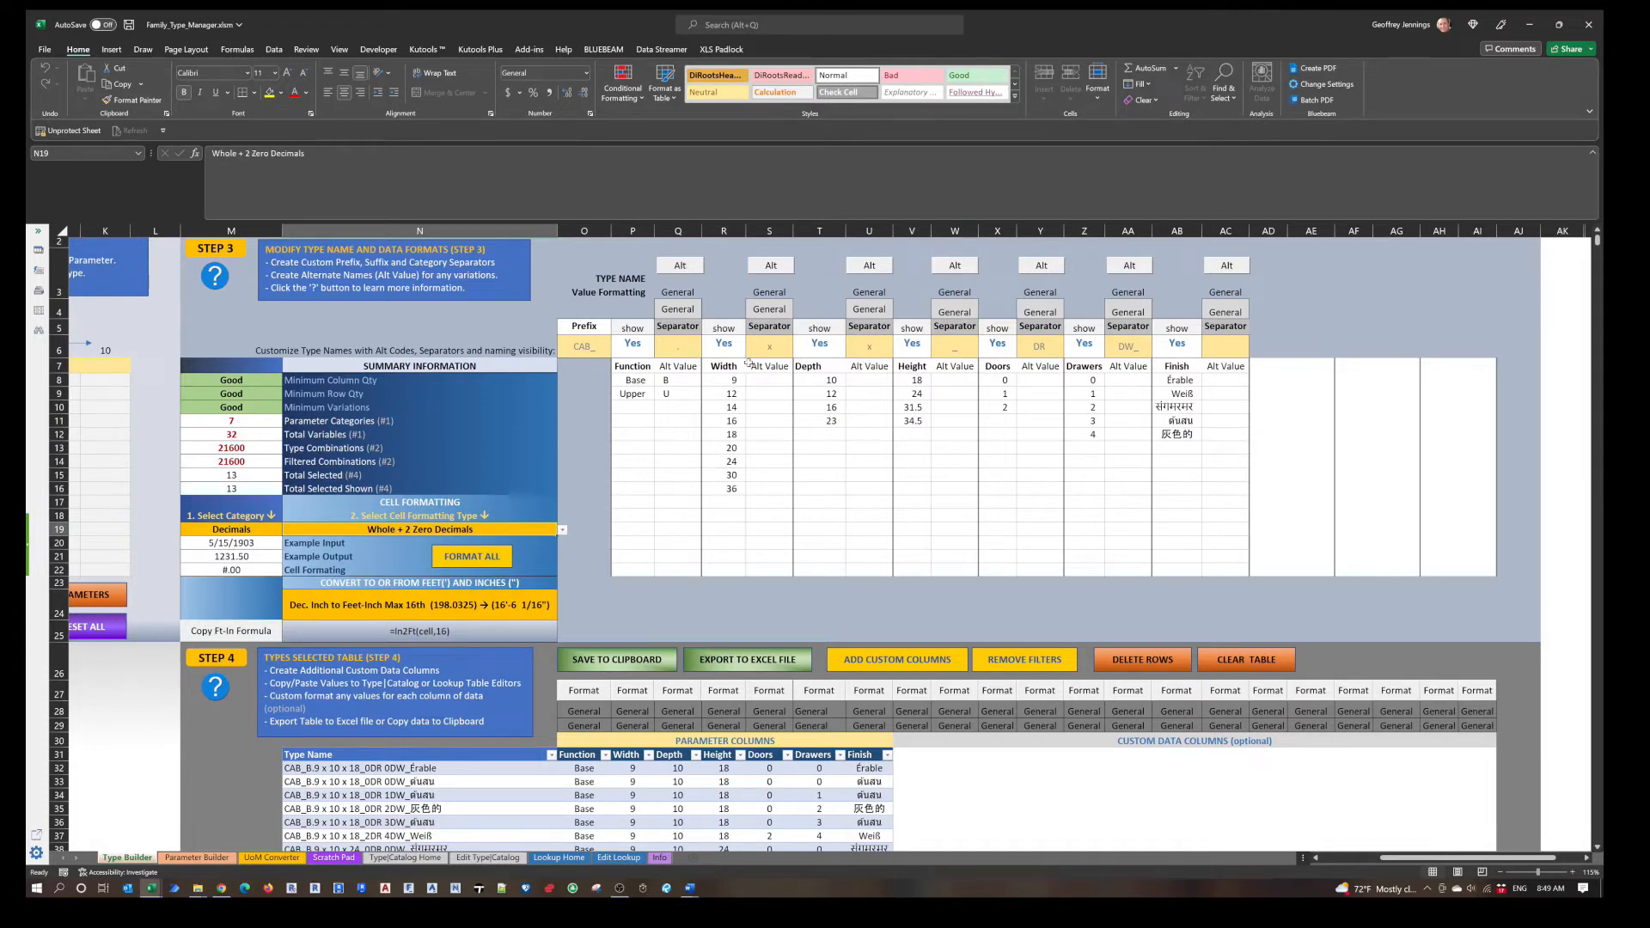
Apply the selected two-decimal format to the Width, Depth and Height values used in the type names.
{"action": "left_click", "coordinate": [771, 265]}
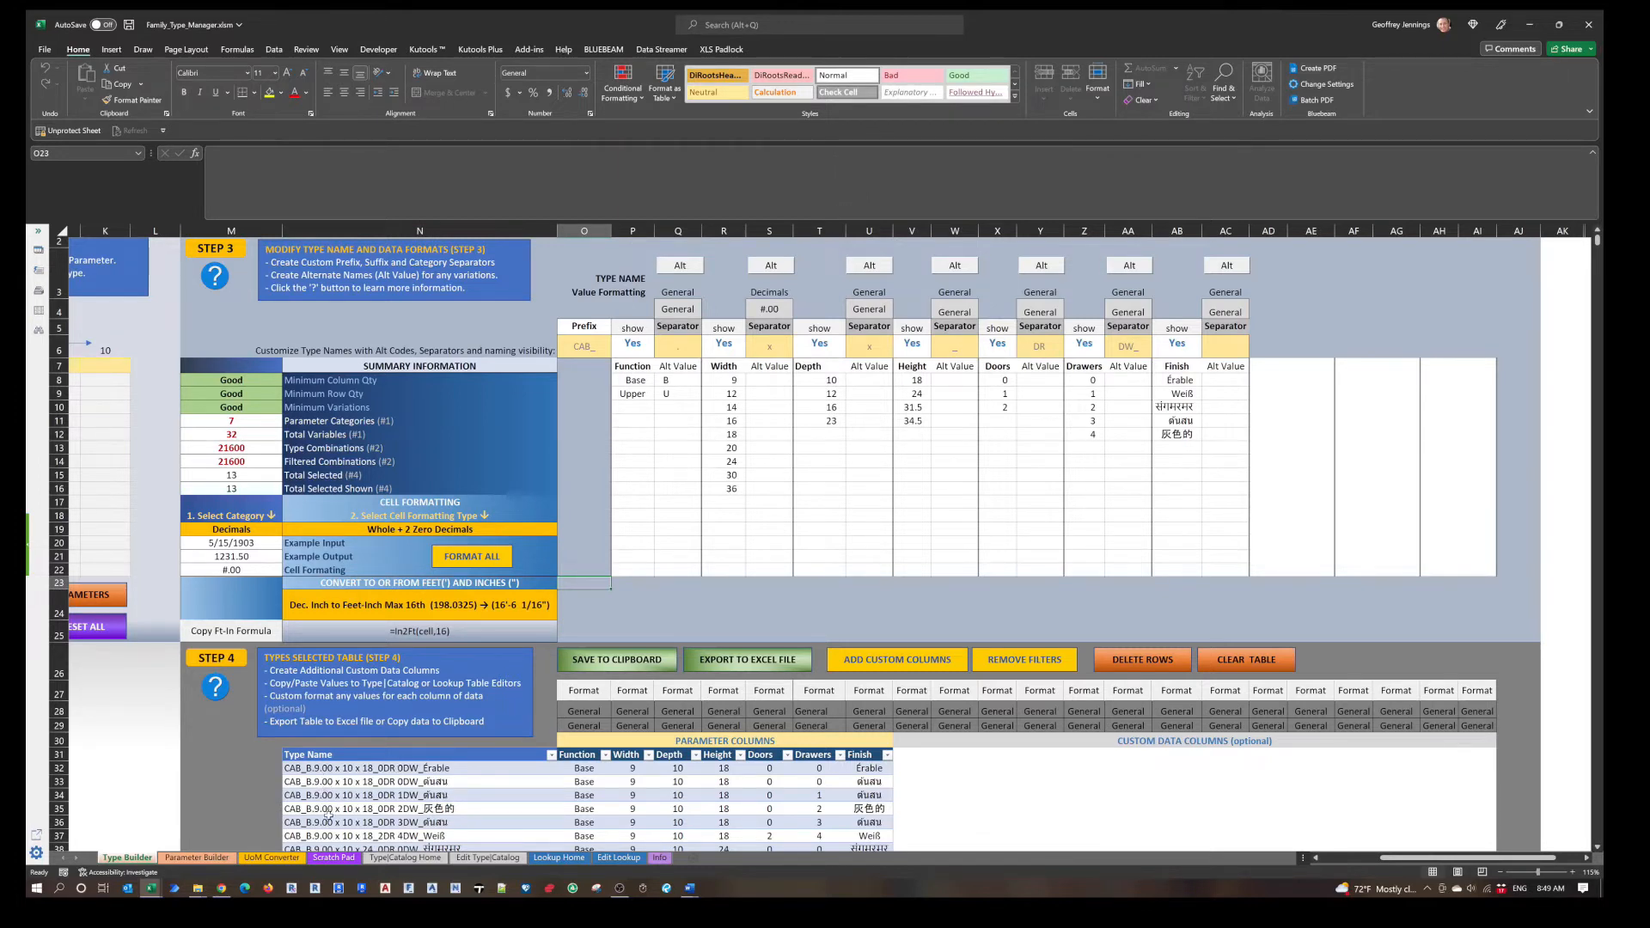
{"action": "left_click", "coordinate": [871, 267]}
{"action": "left_click", "coordinate": [955, 267]}
Apply the selected two-decimal format to the Width and Height columns of the Types Selected table.
{"action": "scroll", "coordinate": [728, 739], "scroll_direction": "down", "scroll_amount": 3}
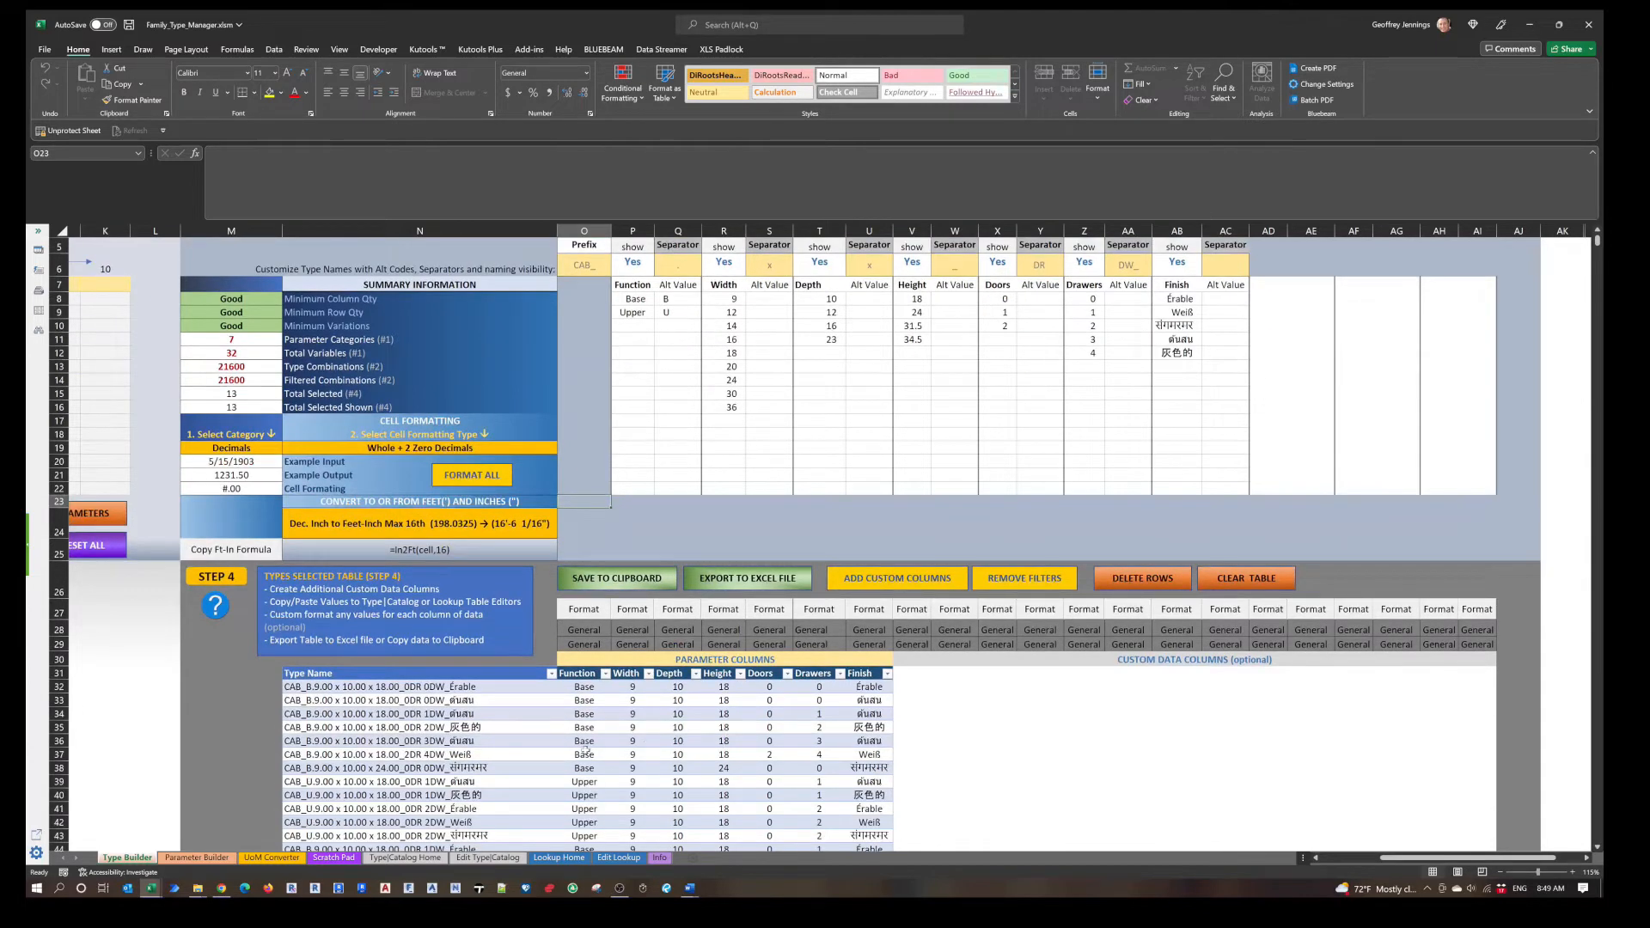
{"action": "left_click", "coordinate": [640, 521]}
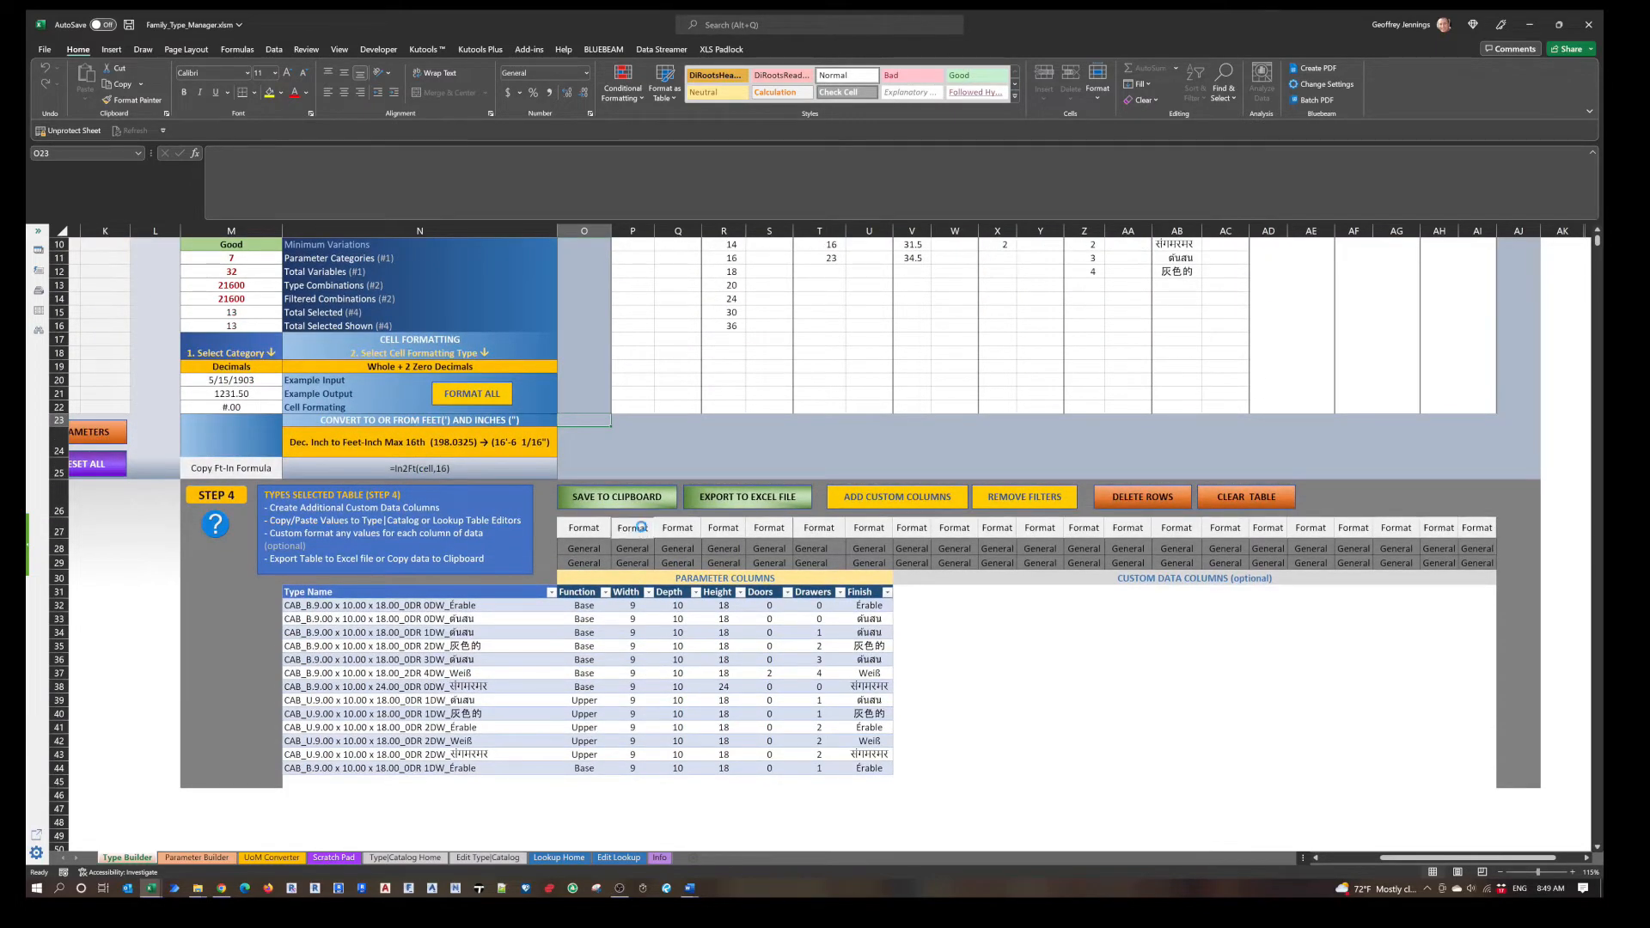
{"action": "left_click", "coordinate": [717, 531]}
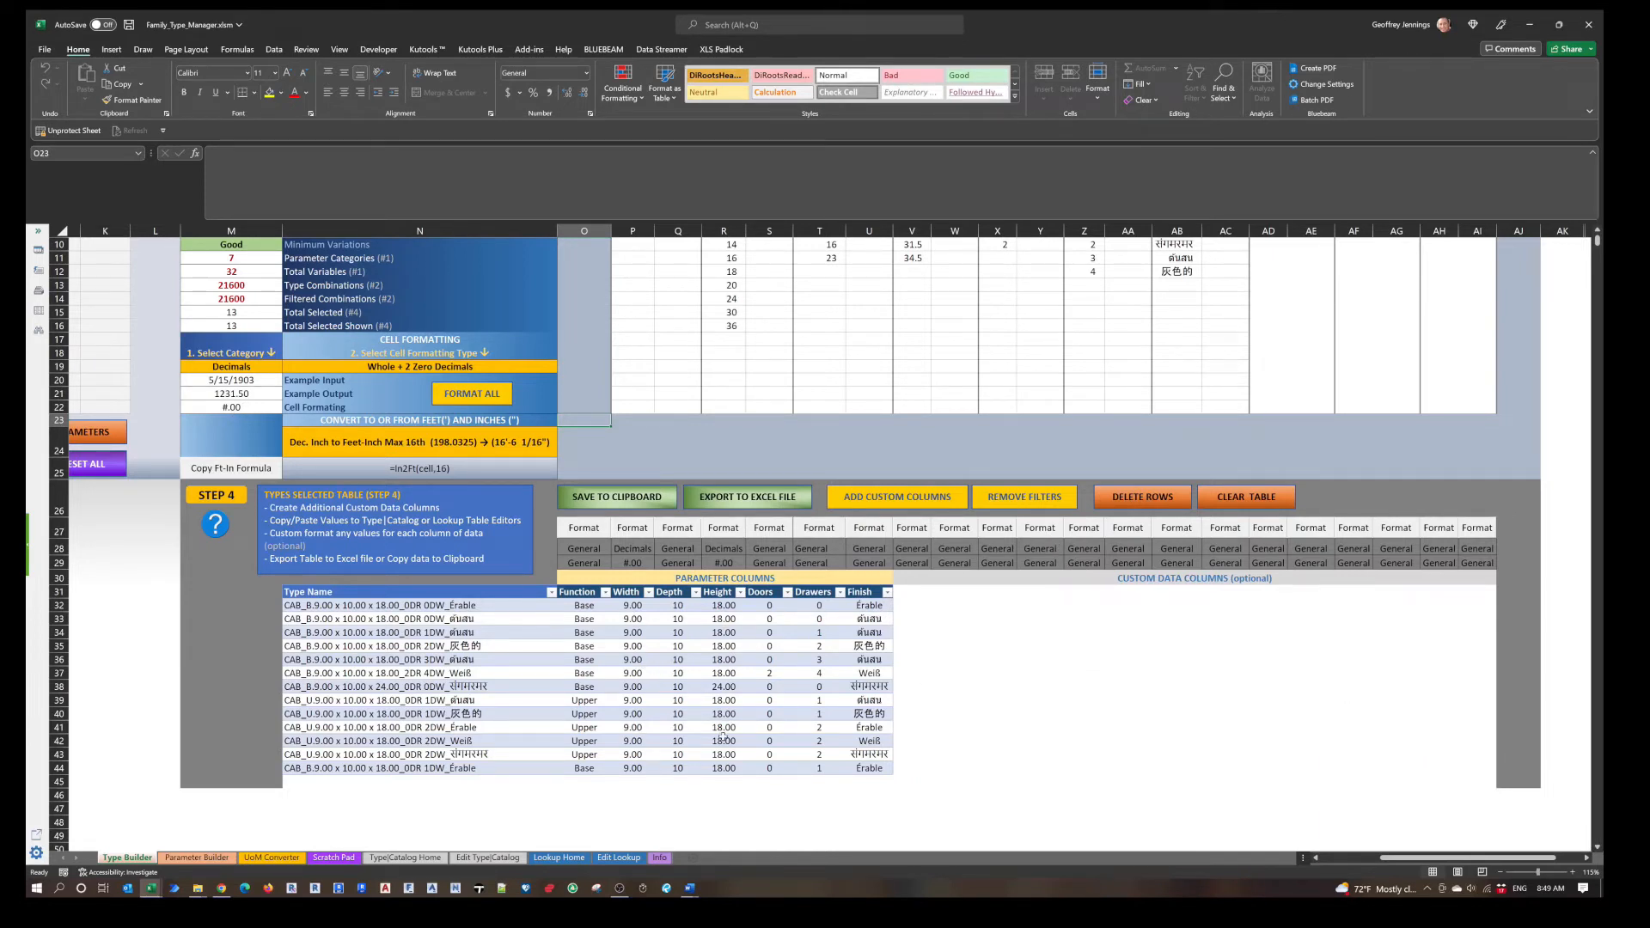
Add 2 custom data columns to the Types Selected table.
{"action": "left_click", "coordinate": [919, 502]}
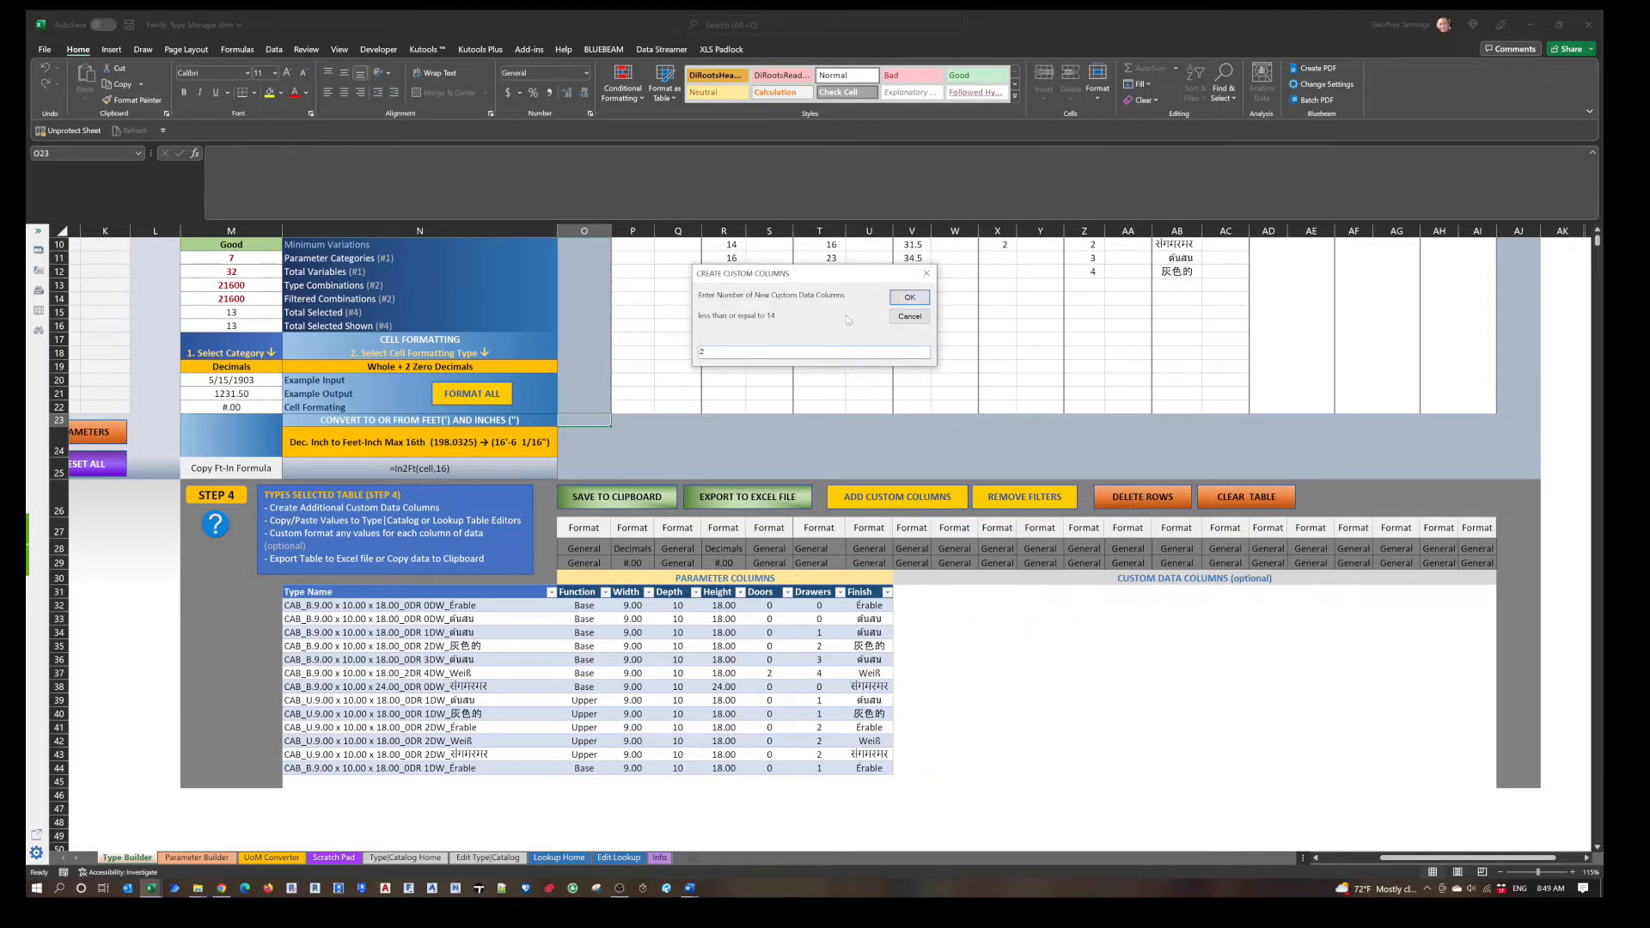
{"action": "left_click", "coordinate": [910, 297]}
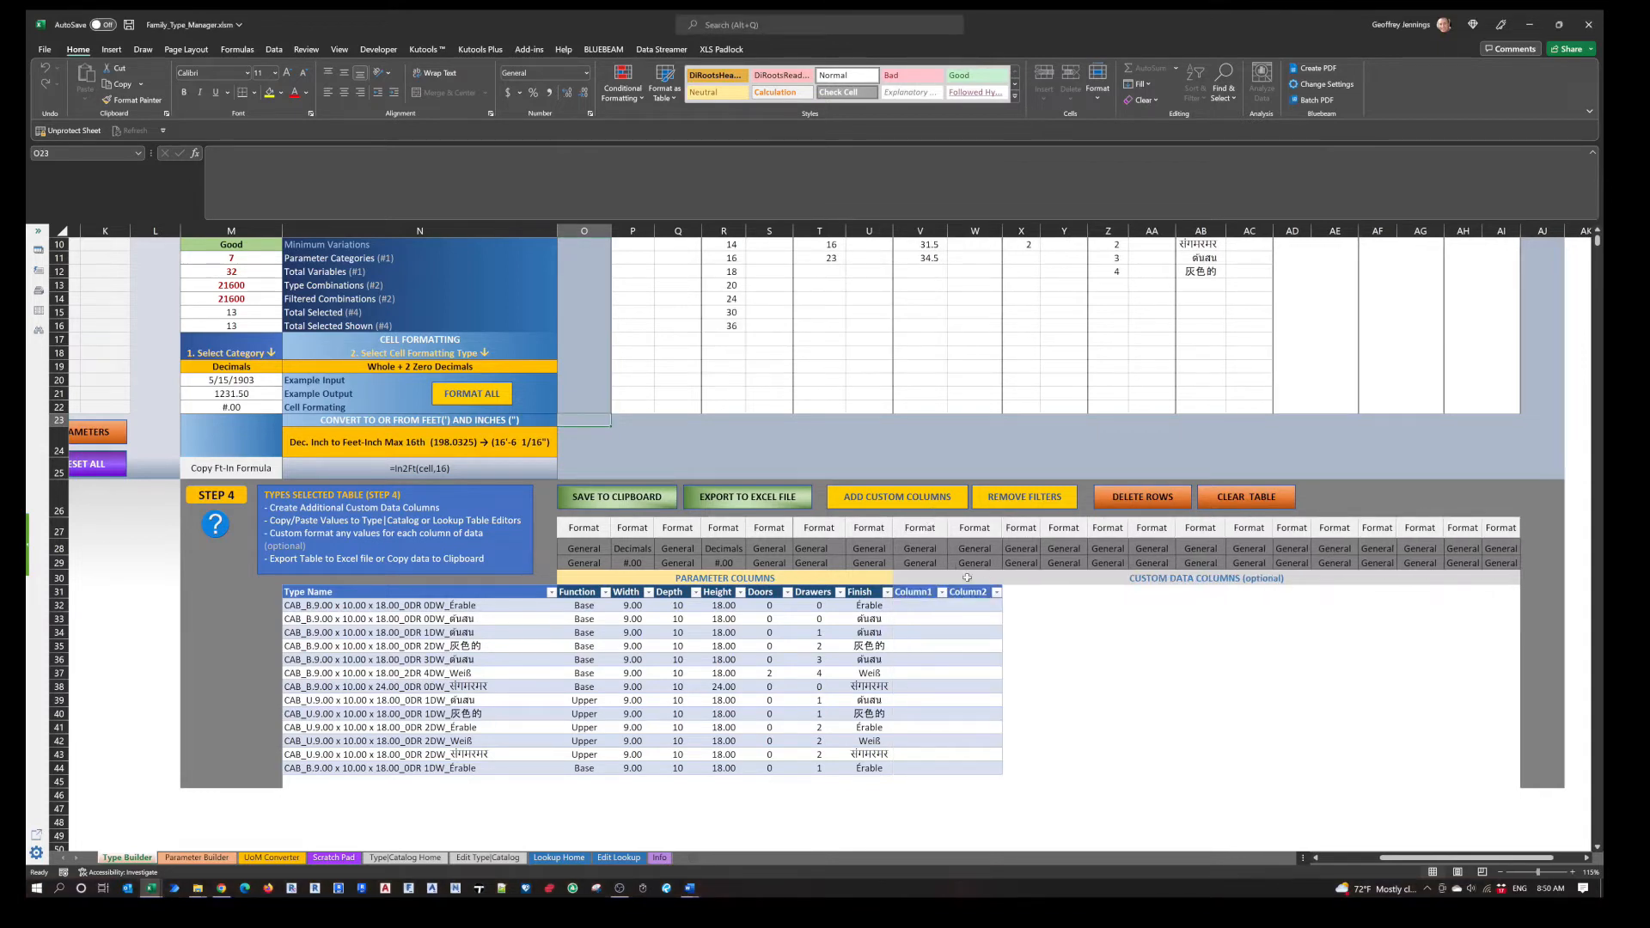
Rename the first custom data column Manuf and fill all of its rows with ACME.
{"action": "left_click", "coordinate": [913, 592]}
{"action": "type", "text": "Manuf"}
{"action": "key", "text": "Return"}
{"action": "type", "text": "A"}
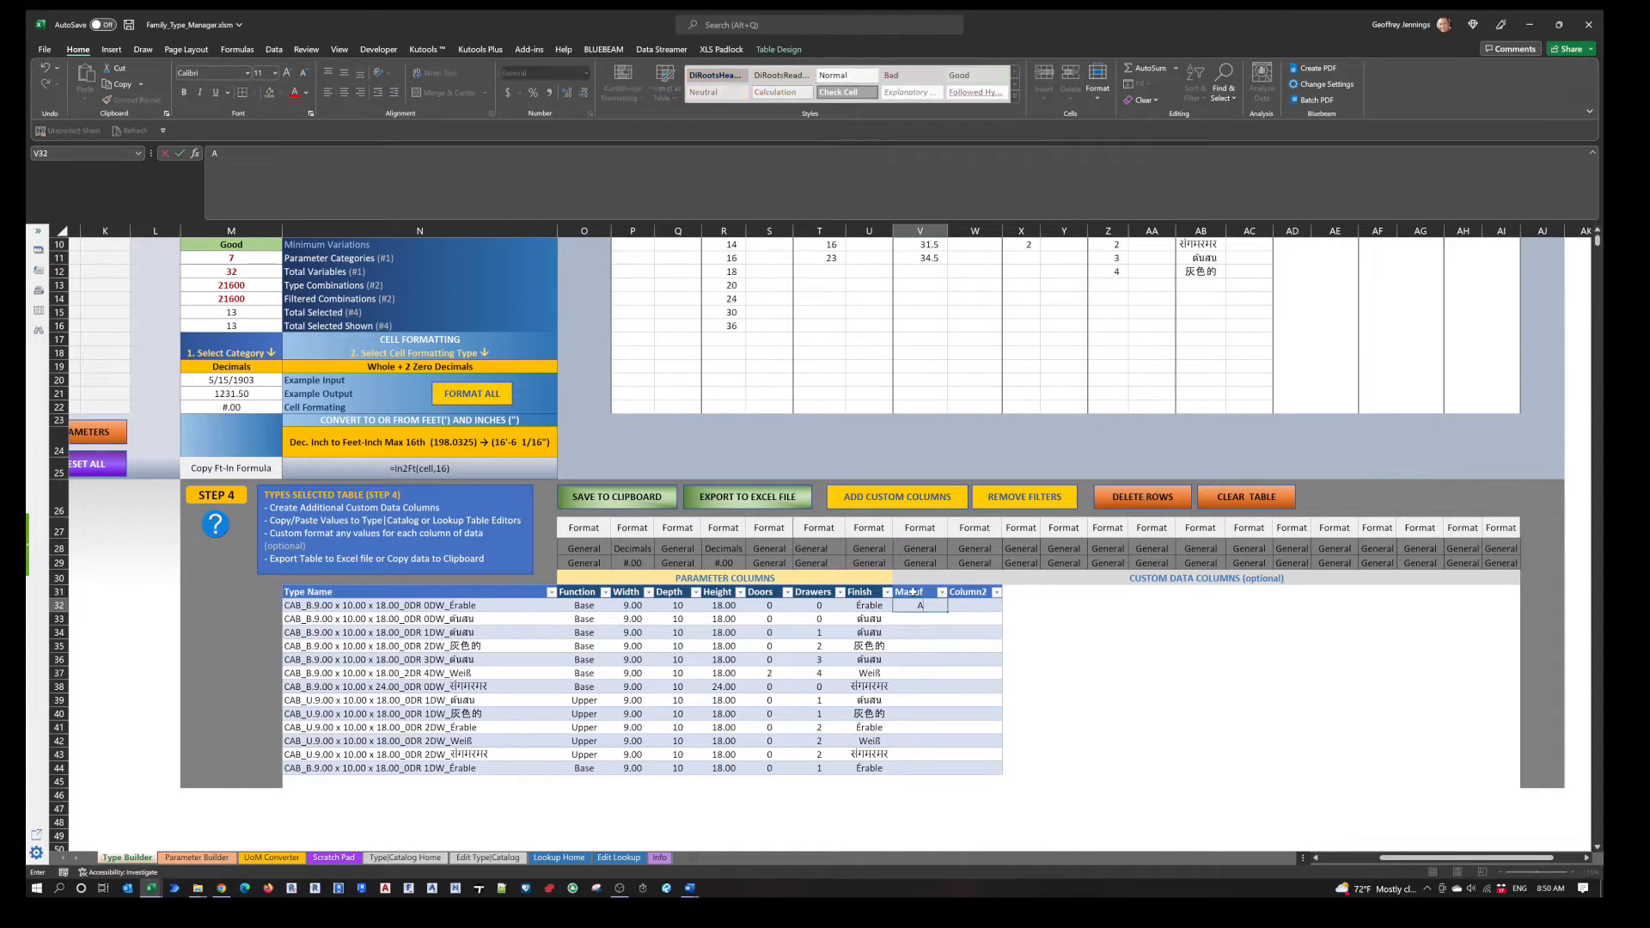
{"action": "type", "text": "CME"}
{"action": "key", "text": "ctrl+Return"}
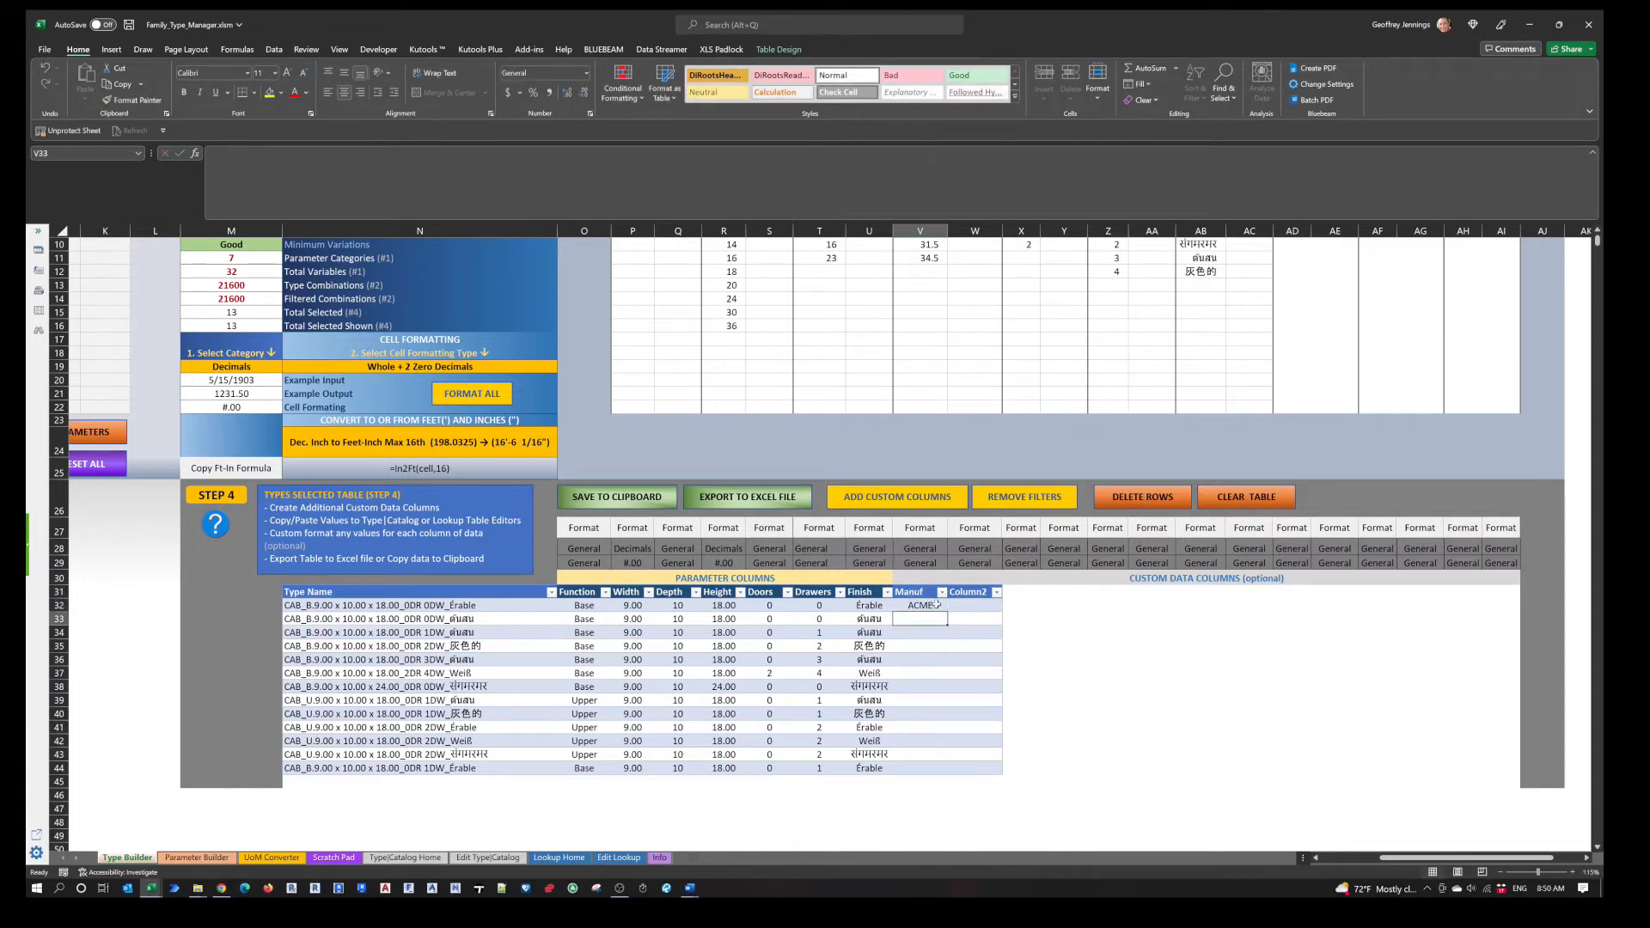
{"action": "double_click", "coordinate": [949, 611]}
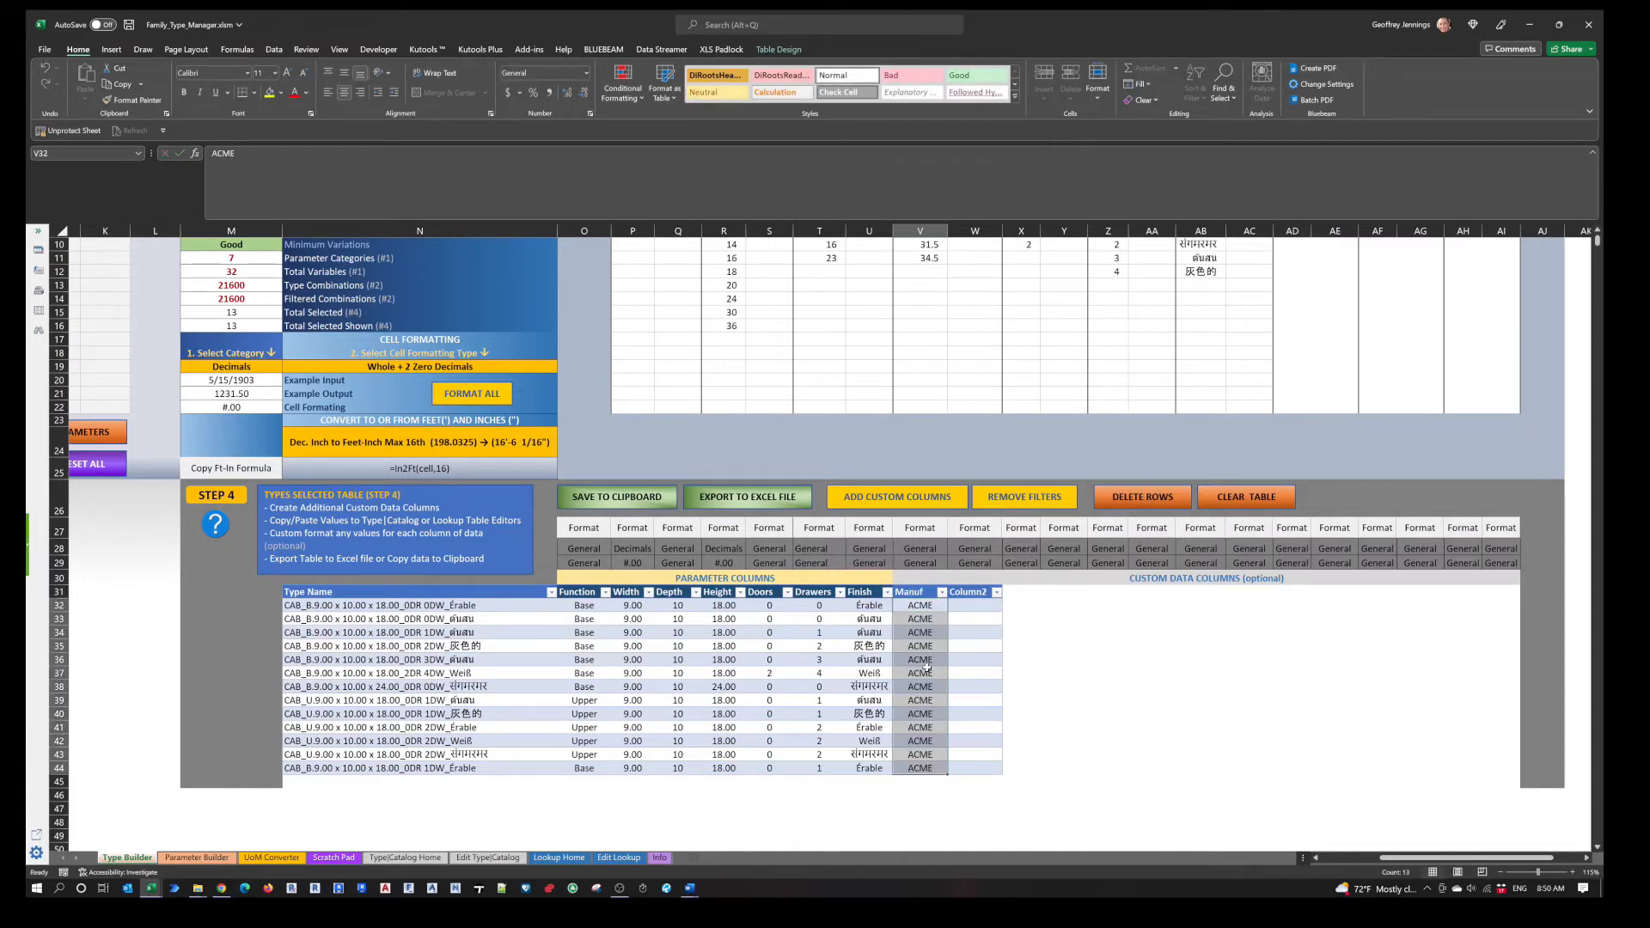
Choose the Dec. Inch to 'Ft-In-16th' conversion and copy its feet-inch formula.
{"action": "left_click", "coordinate": [448, 447]}
{"action": "left_click", "coordinate": [562, 452]}
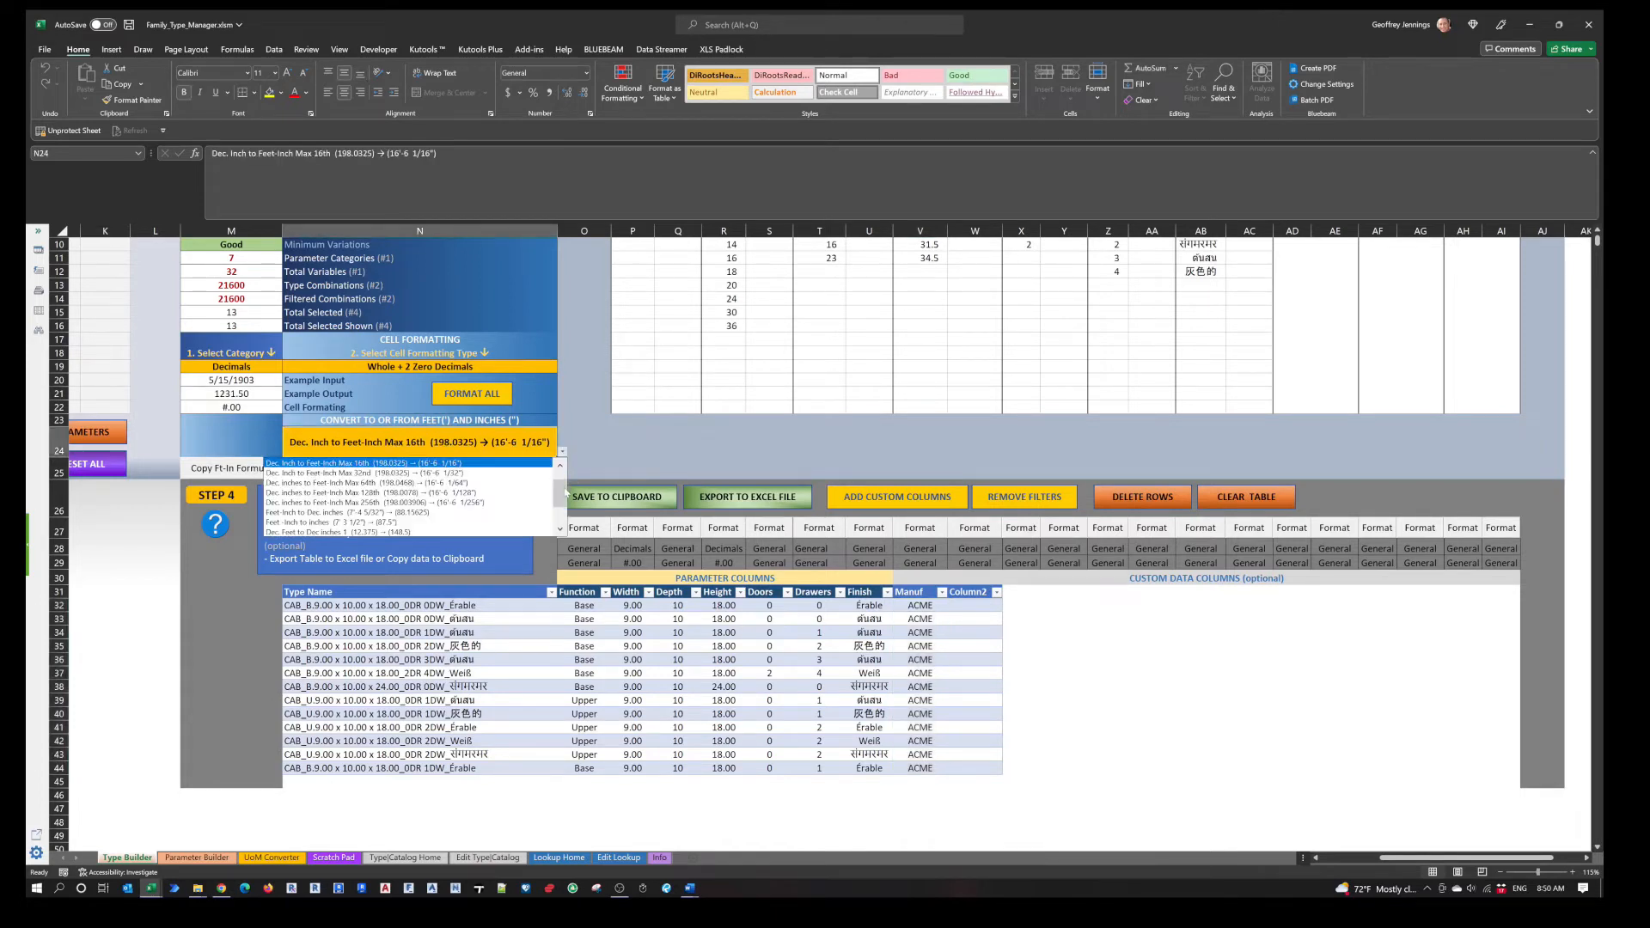
{"action": "mouse_move", "coordinate": [565, 495]}
{"action": "left_mouse_down"}
{"action": "mouse_move", "coordinate": [564, 513]}
{"action": "mouse_move", "coordinate": [565, 482]}
{"action": "left_mouse_up"}
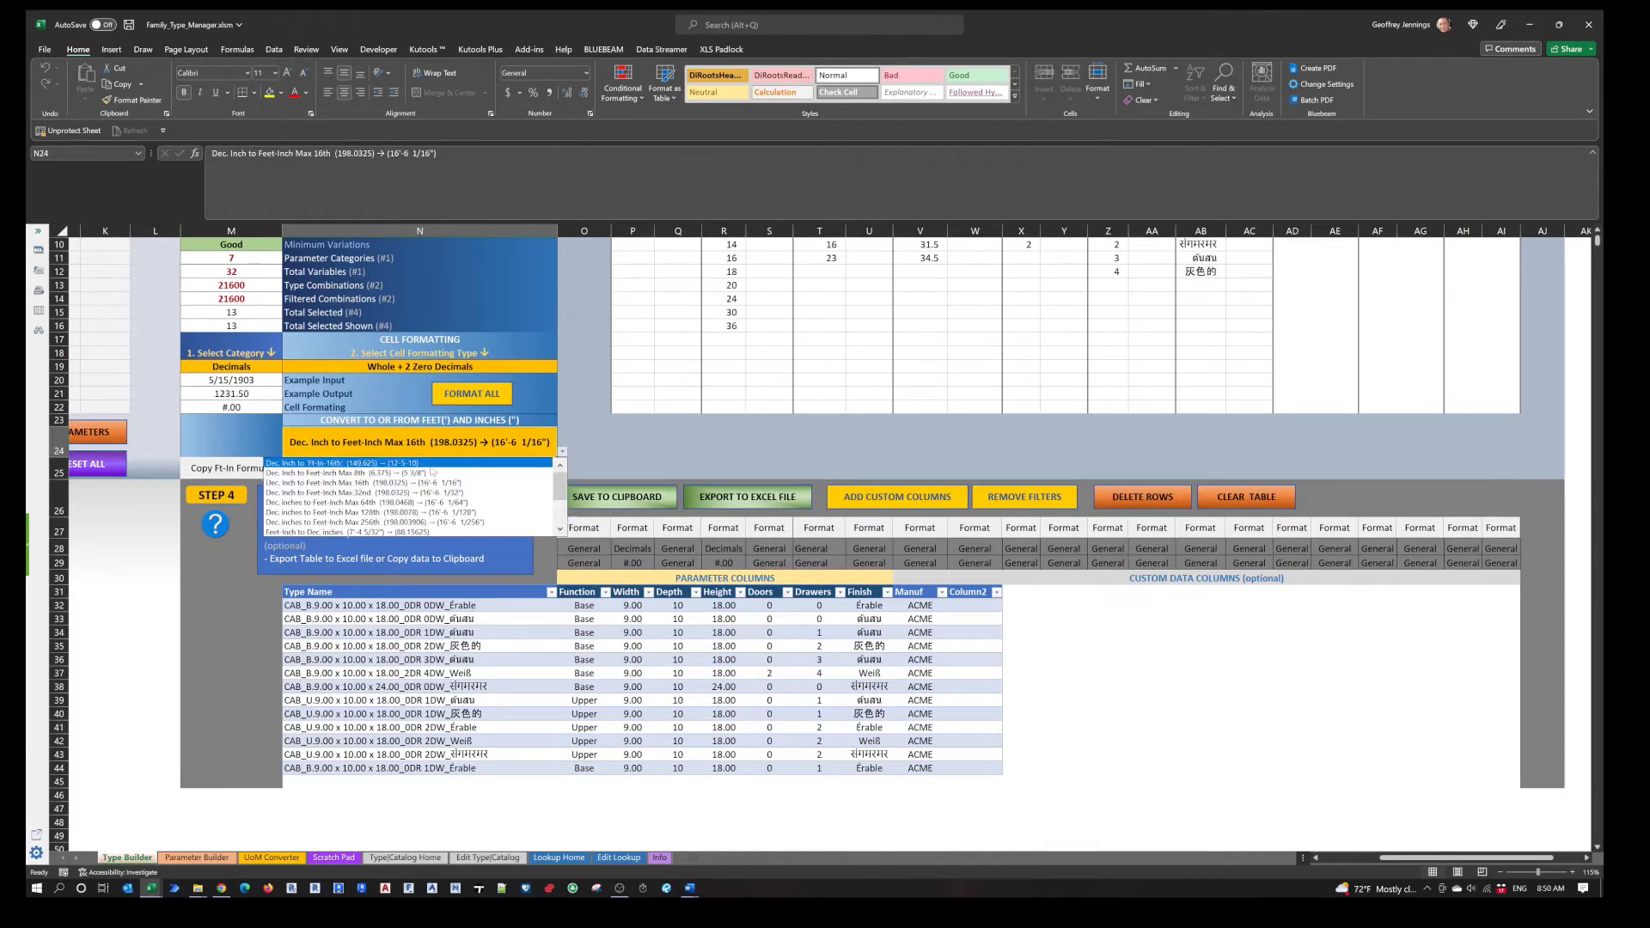
{"action": "left_click", "coordinate": [361, 464]}
{"action": "left_click", "coordinate": [234, 469]}
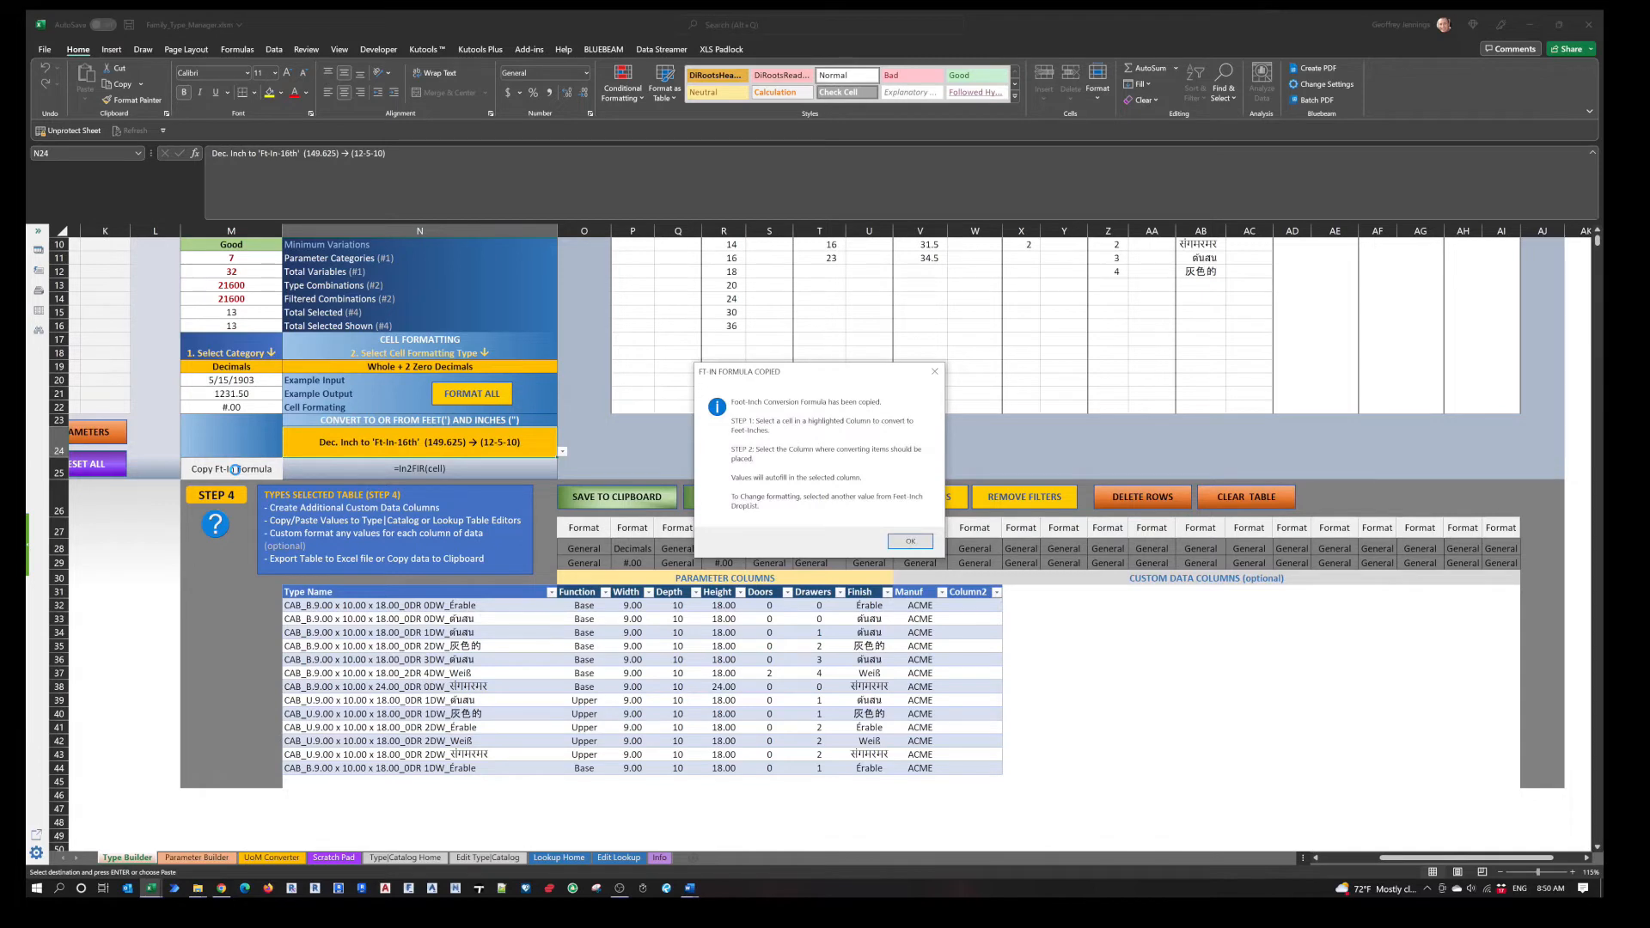
{"action": "left_click", "coordinate": [910, 542]}
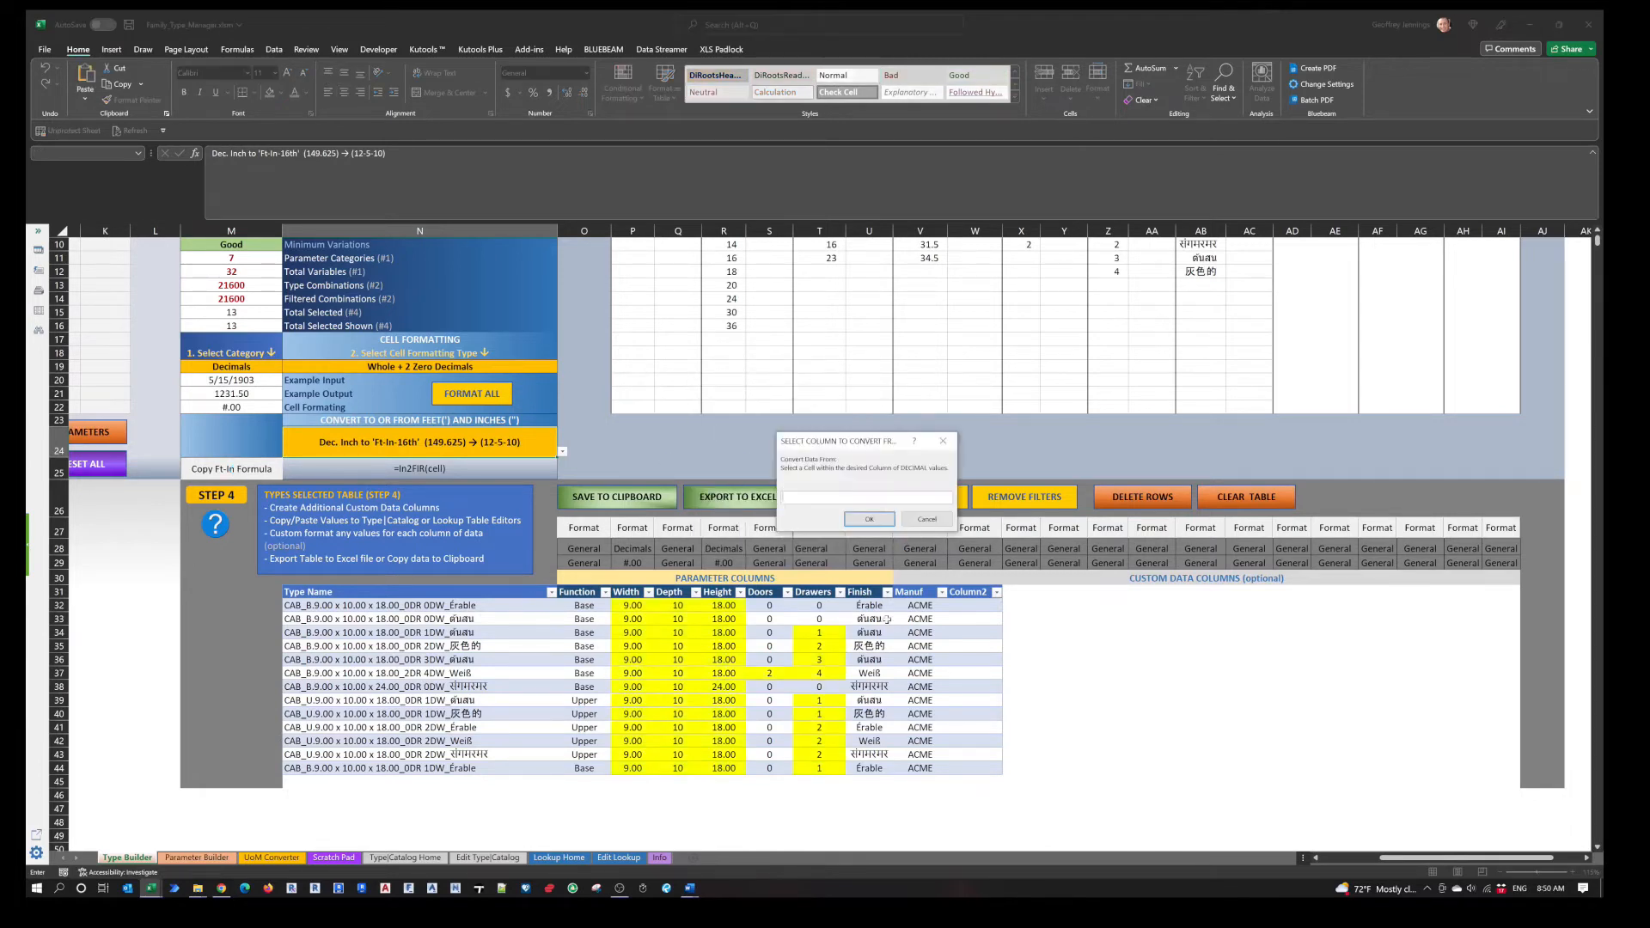
Convert the Height column's decimal values to the Ft-In-16th format, placing the results in Column2.
{"action": "left_click", "coordinate": [722, 700]}
{"action": "left_click", "coordinate": [877, 520]}
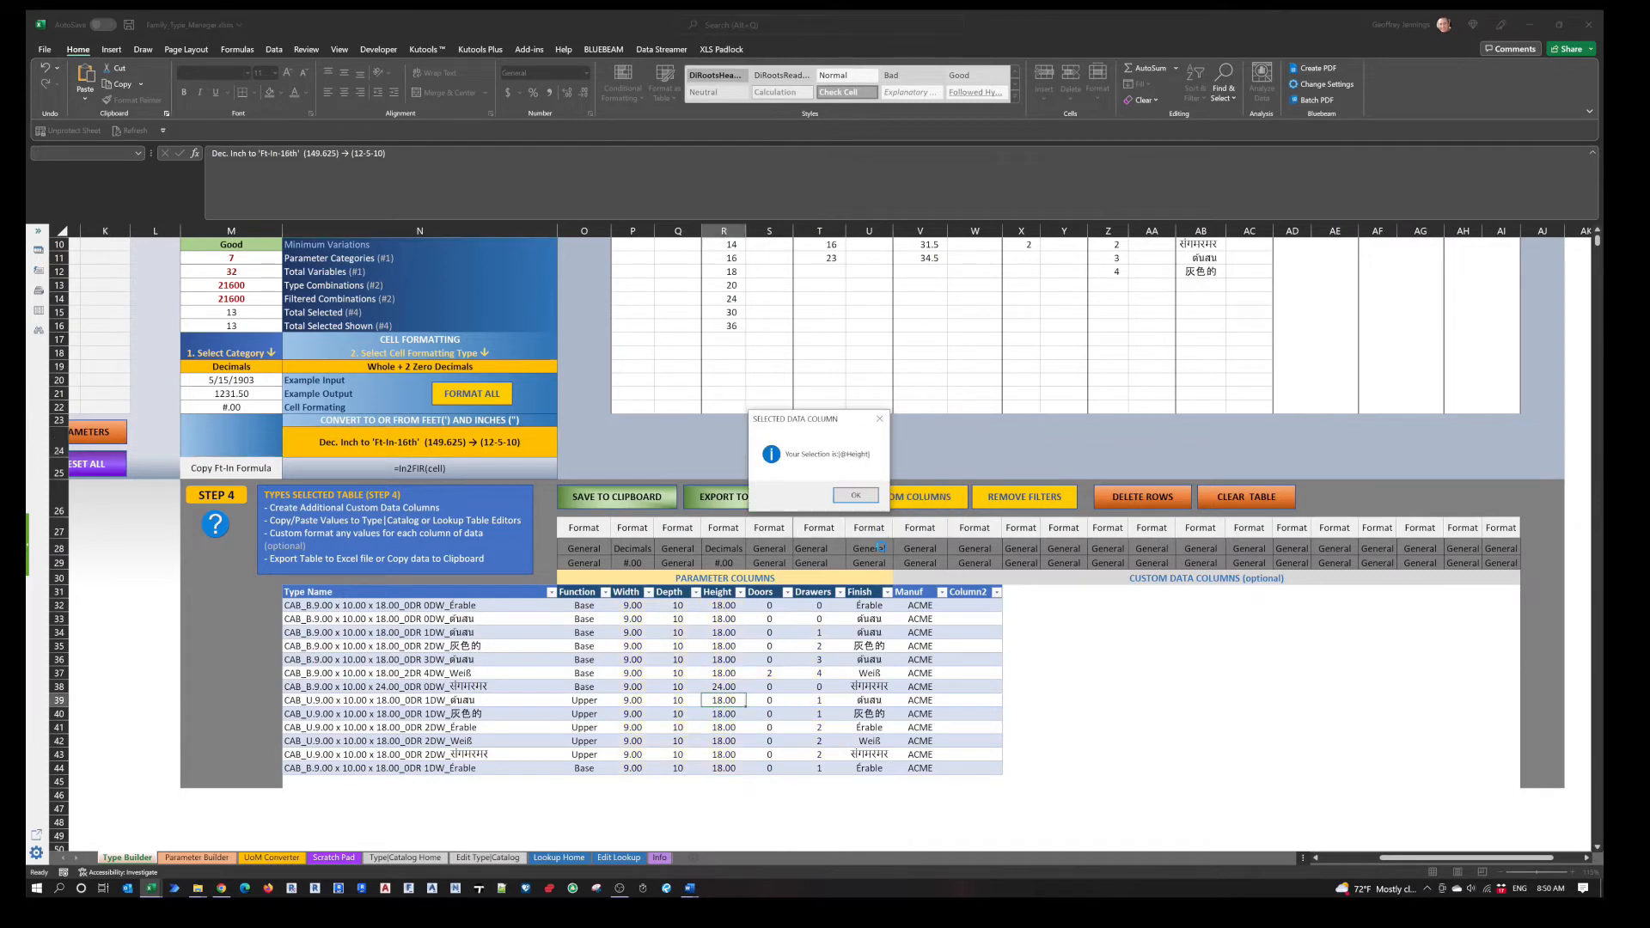
{"action": "left_click", "coordinate": [855, 497]}
{"action": "left_click", "coordinate": [974, 672]}
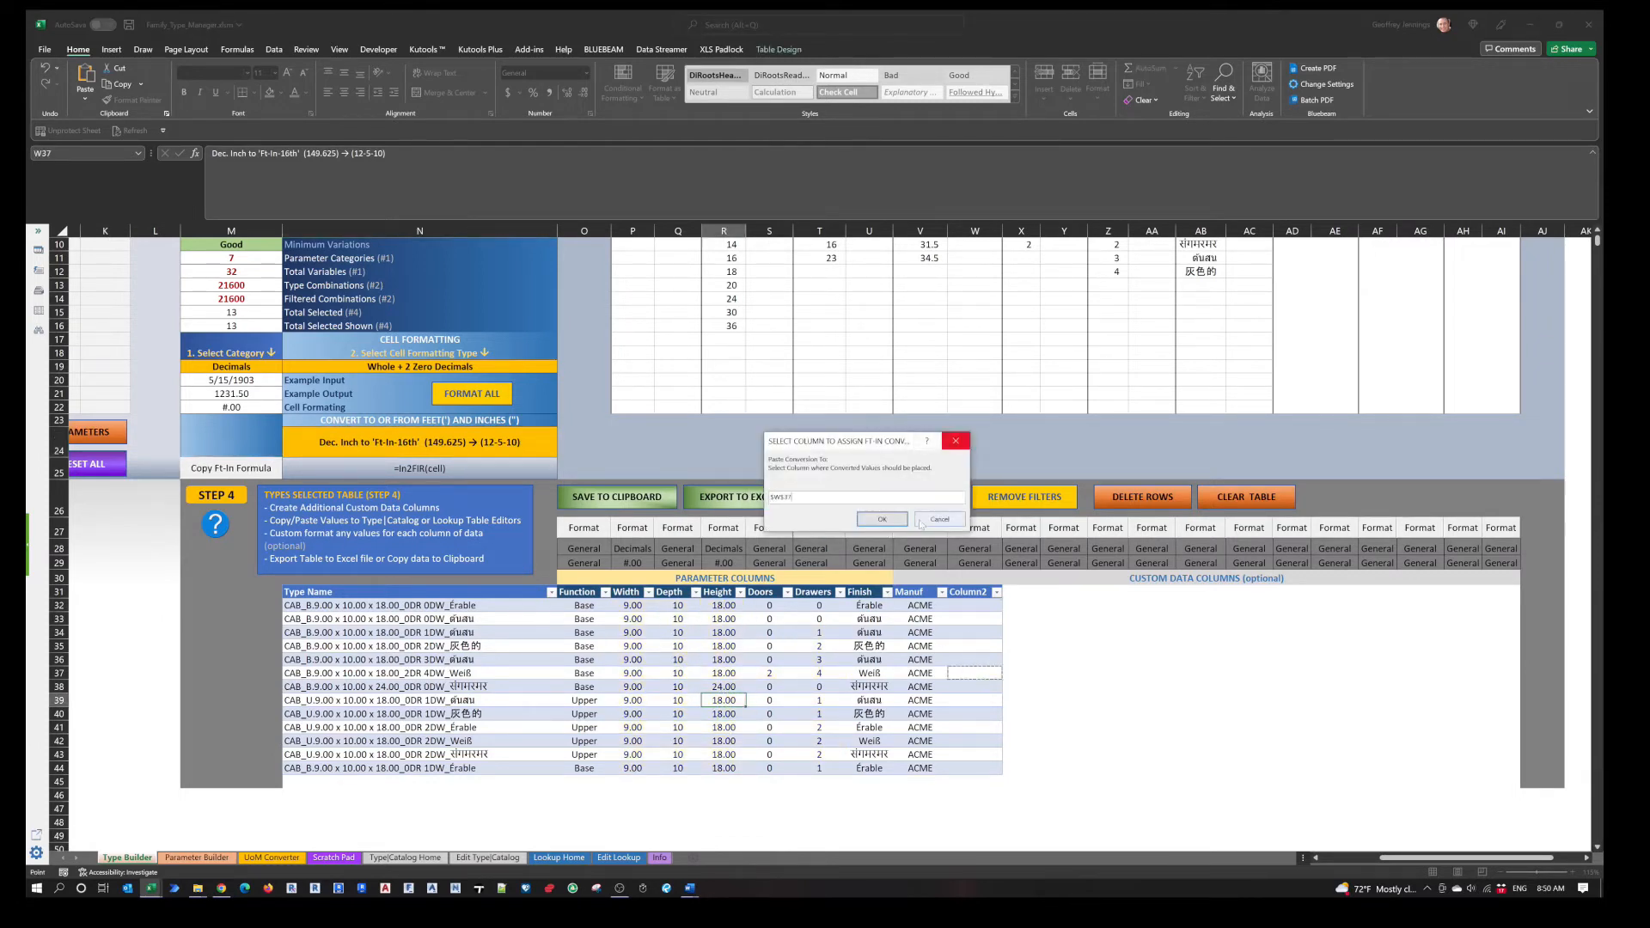
{"action": "left_click", "coordinate": [881, 519]}
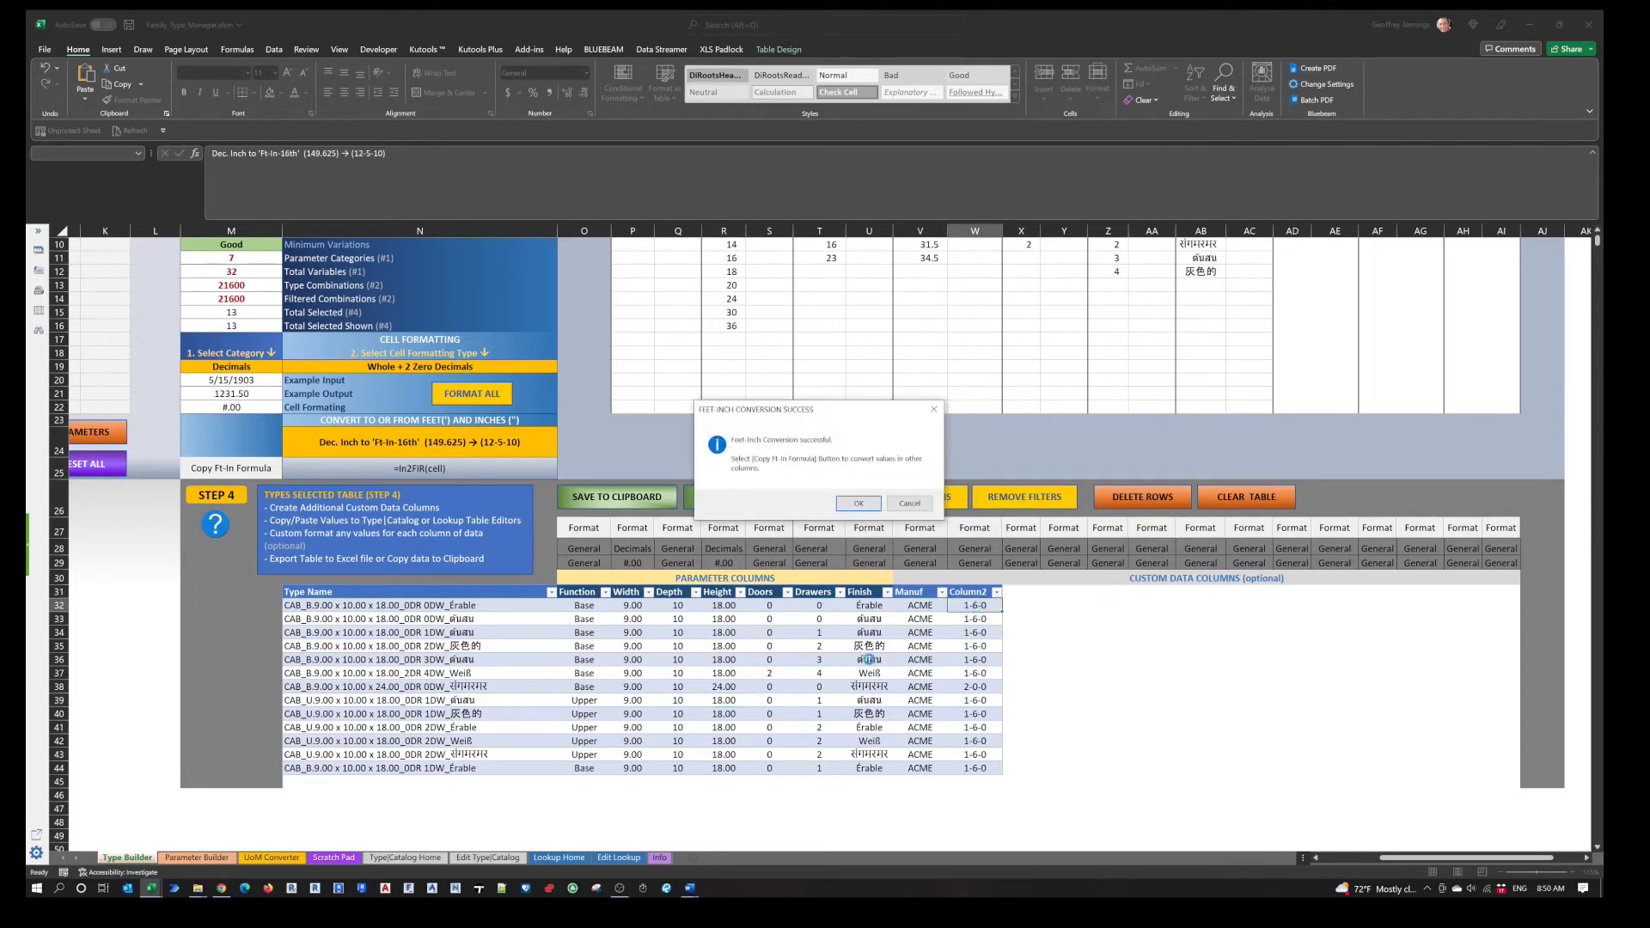
{"action": "left_click", "coordinate": [862, 506]}
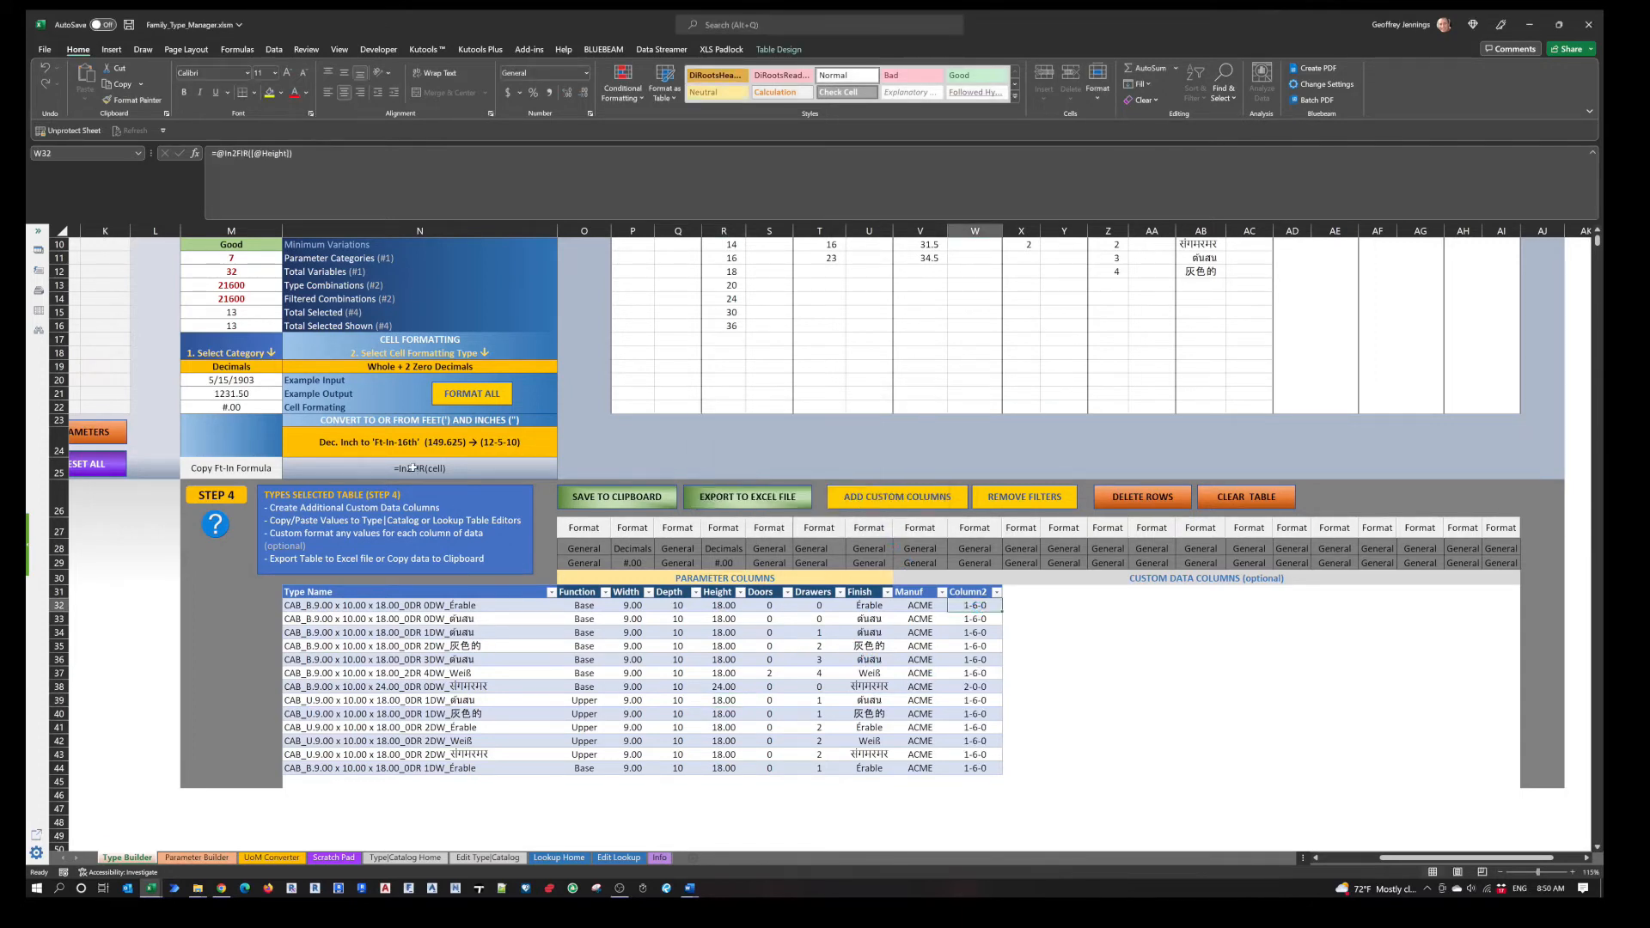
Switch the conversion to Dec. inches to Feet-Inch Max 64th and copy its formula.
{"action": "left_click", "coordinate": [523, 445]}
{"action": "left_click", "coordinate": [562, 451]}
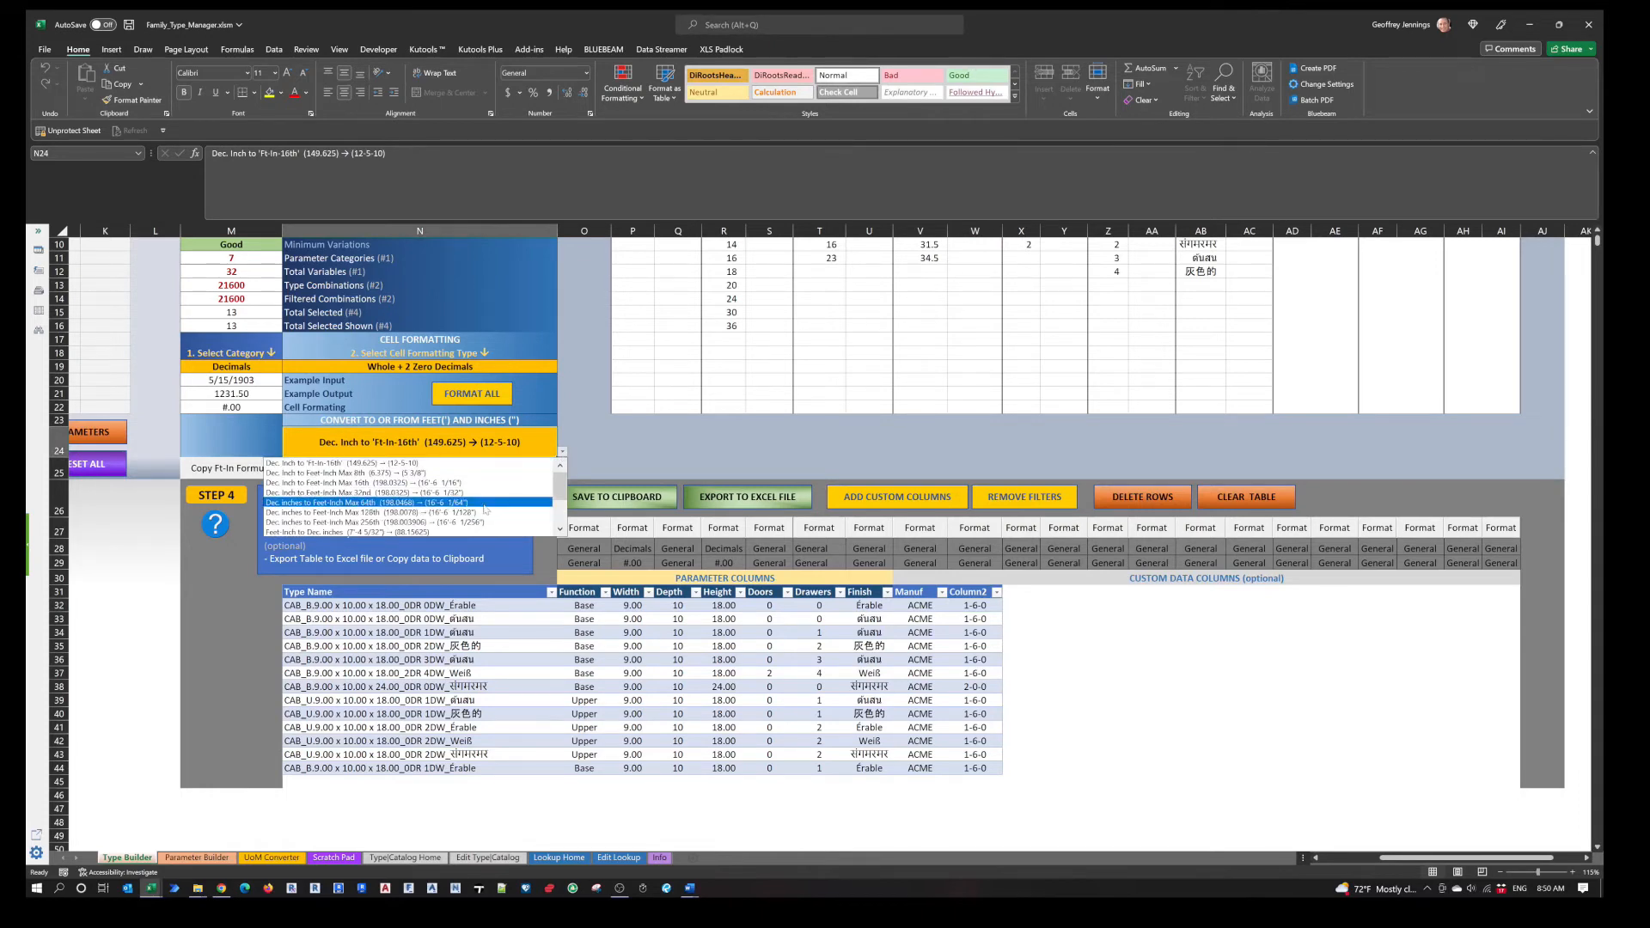
{"action": "left_click", "coordinate": [404, 502]}
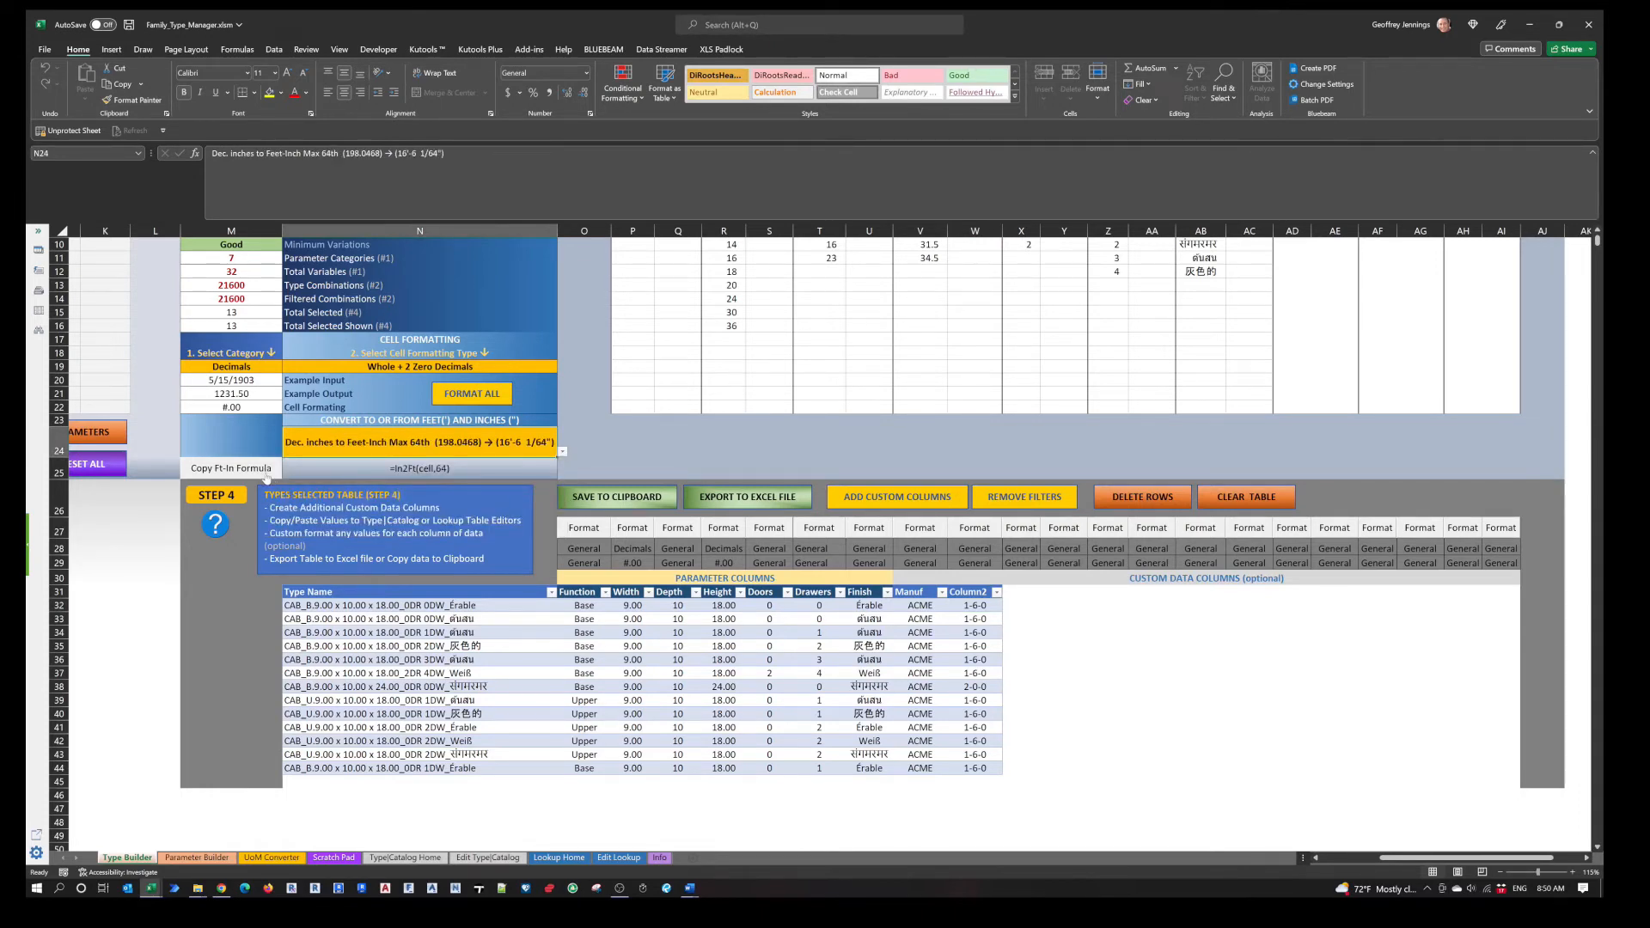
{"action": "left_click", "coordinate": [266, 475]}
{"action": "left_click", "coordinate": [910, 540]}
Convert the Height values to feet and inches with the copied 64th formula, overwriting Column2.
{"action": "left_click", "coordinate": [724, 686]}
{"action": "left_click", "coordinate": [868, 519]}
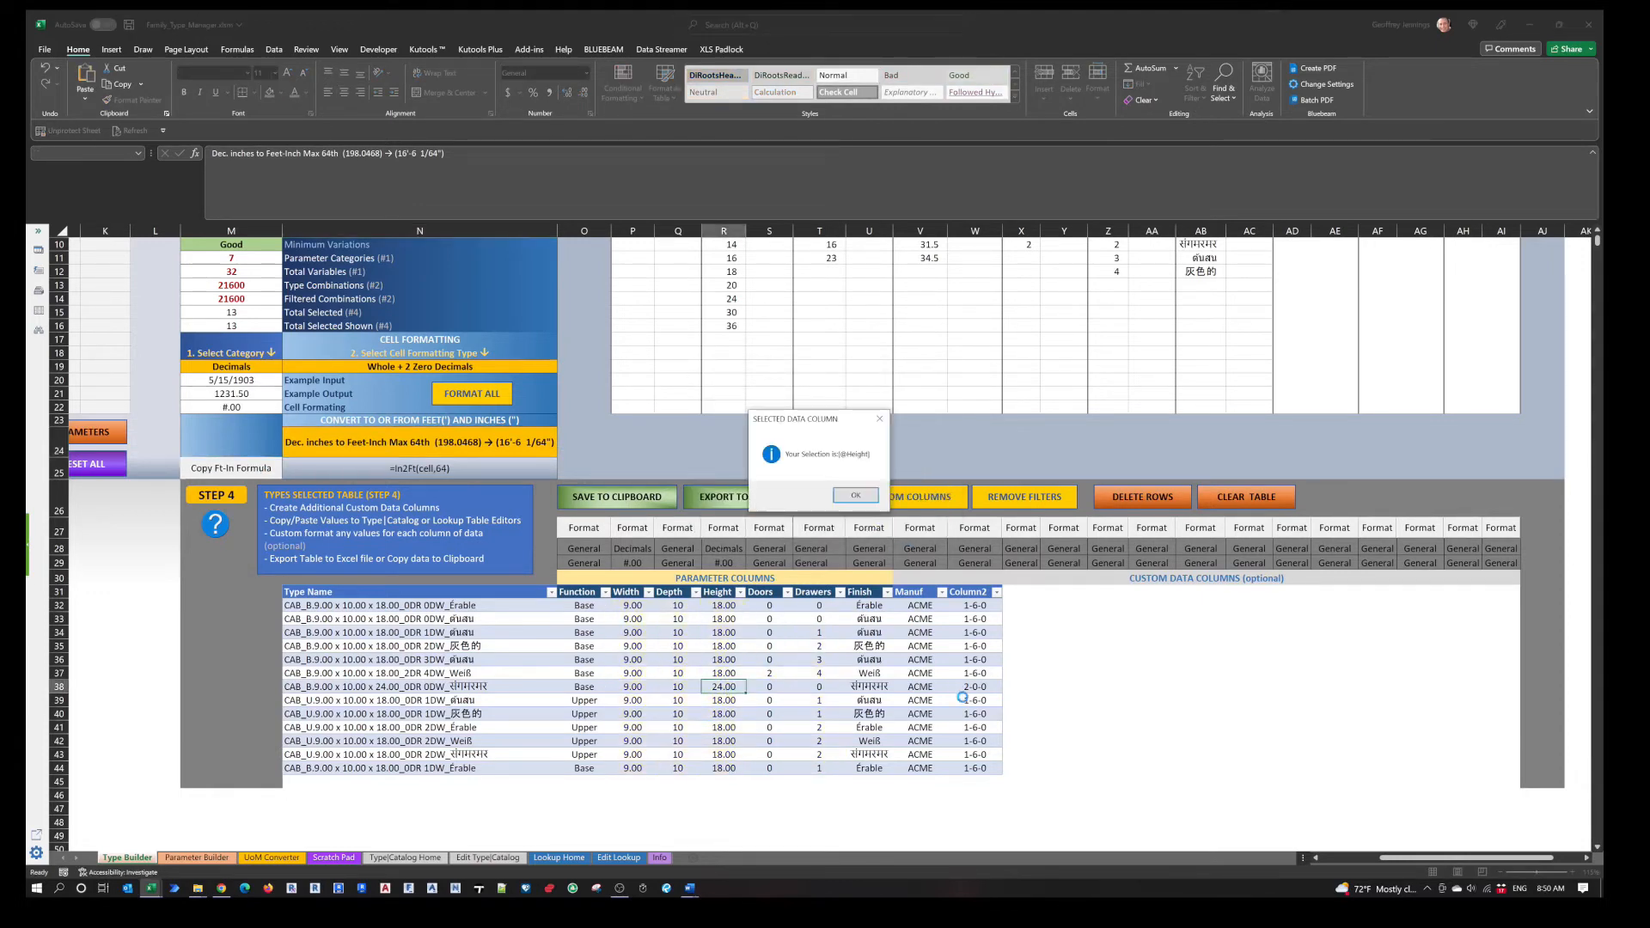
{"action": "left_click", "coordinate": [855, 499]}
{"action": "left_click", "coordinate": [988, 699]}
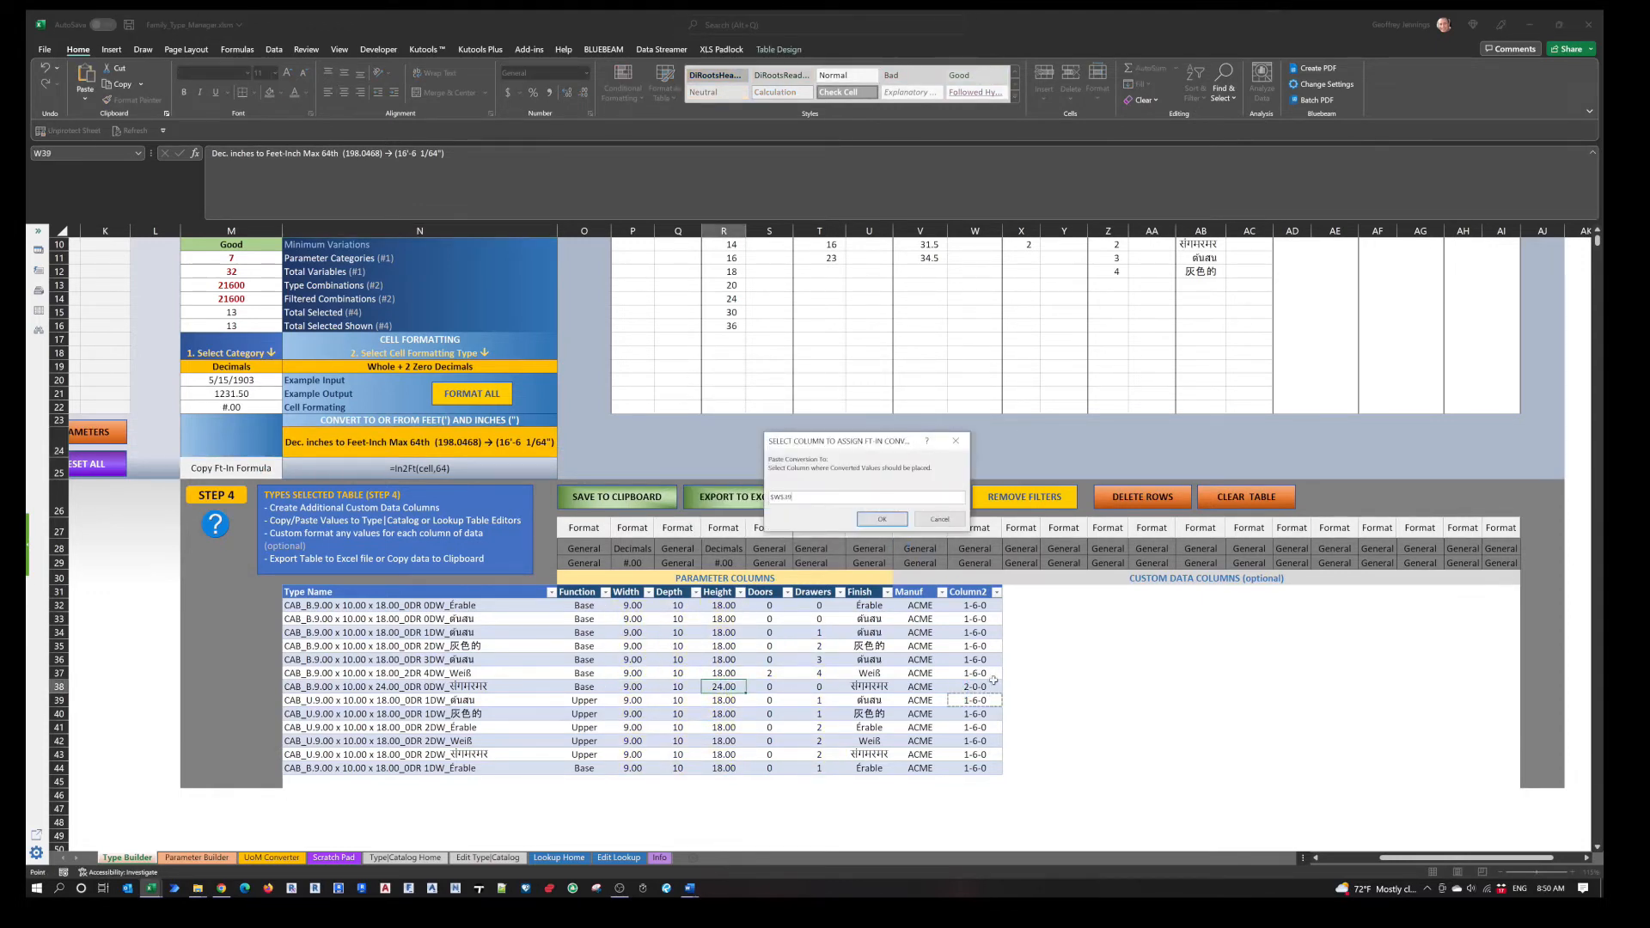
{"action": "left_click", "coordinate": [885, 520]}
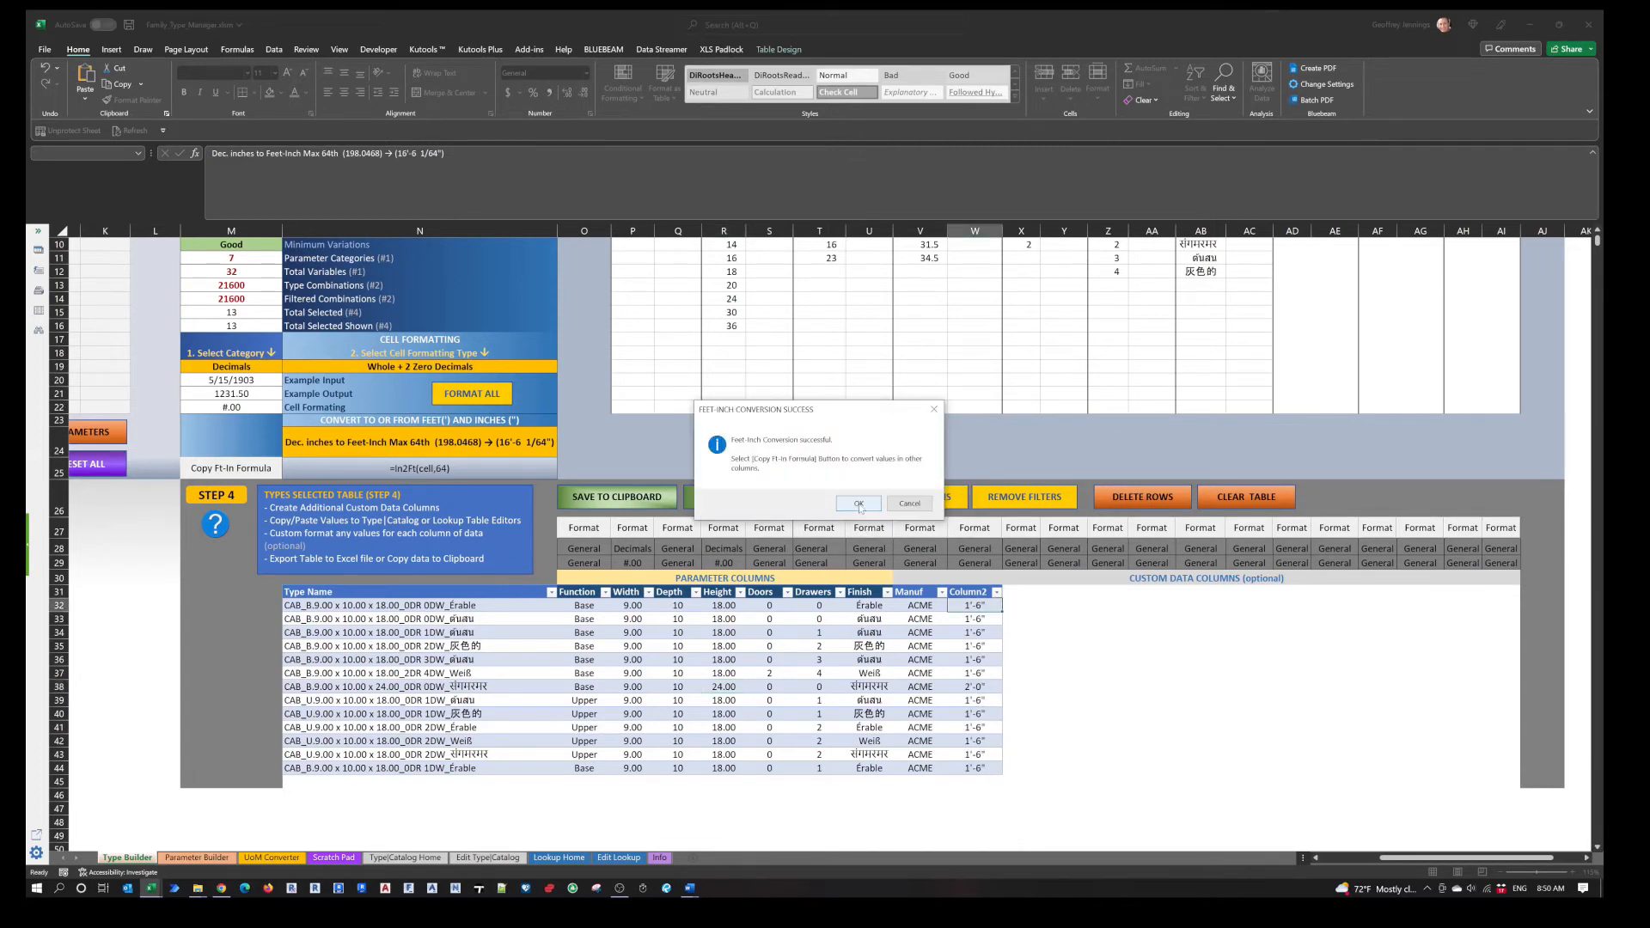
{"action": "left_click", "coordinate": [859, 503]}
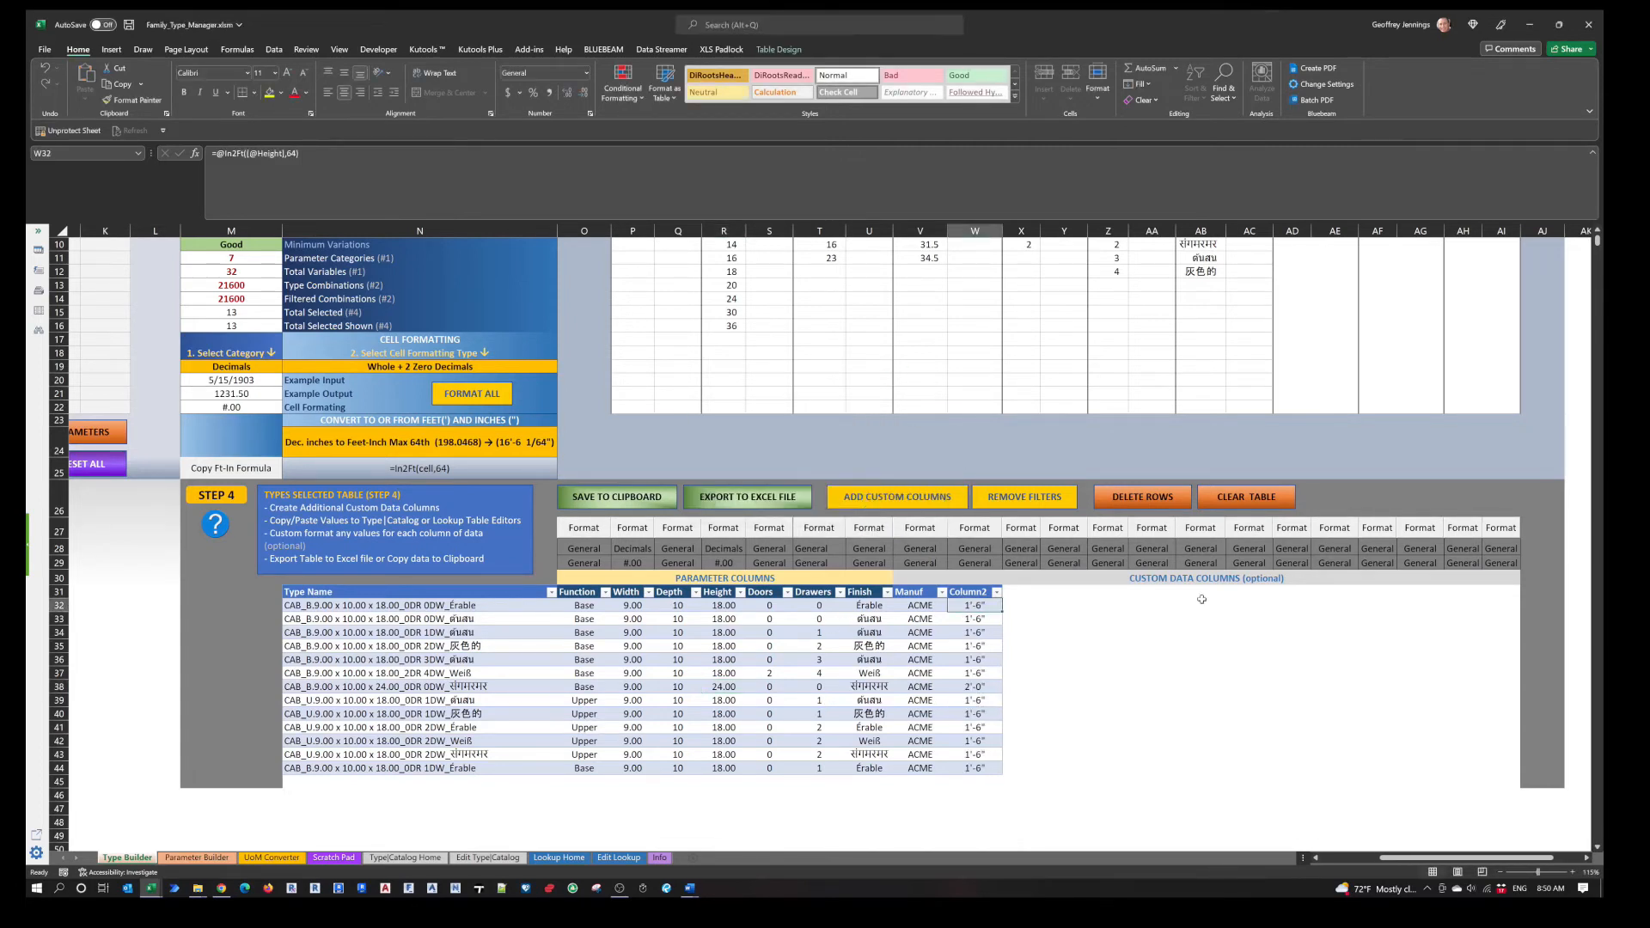
{"action": "left_click", "coordinate": [456, 769]}
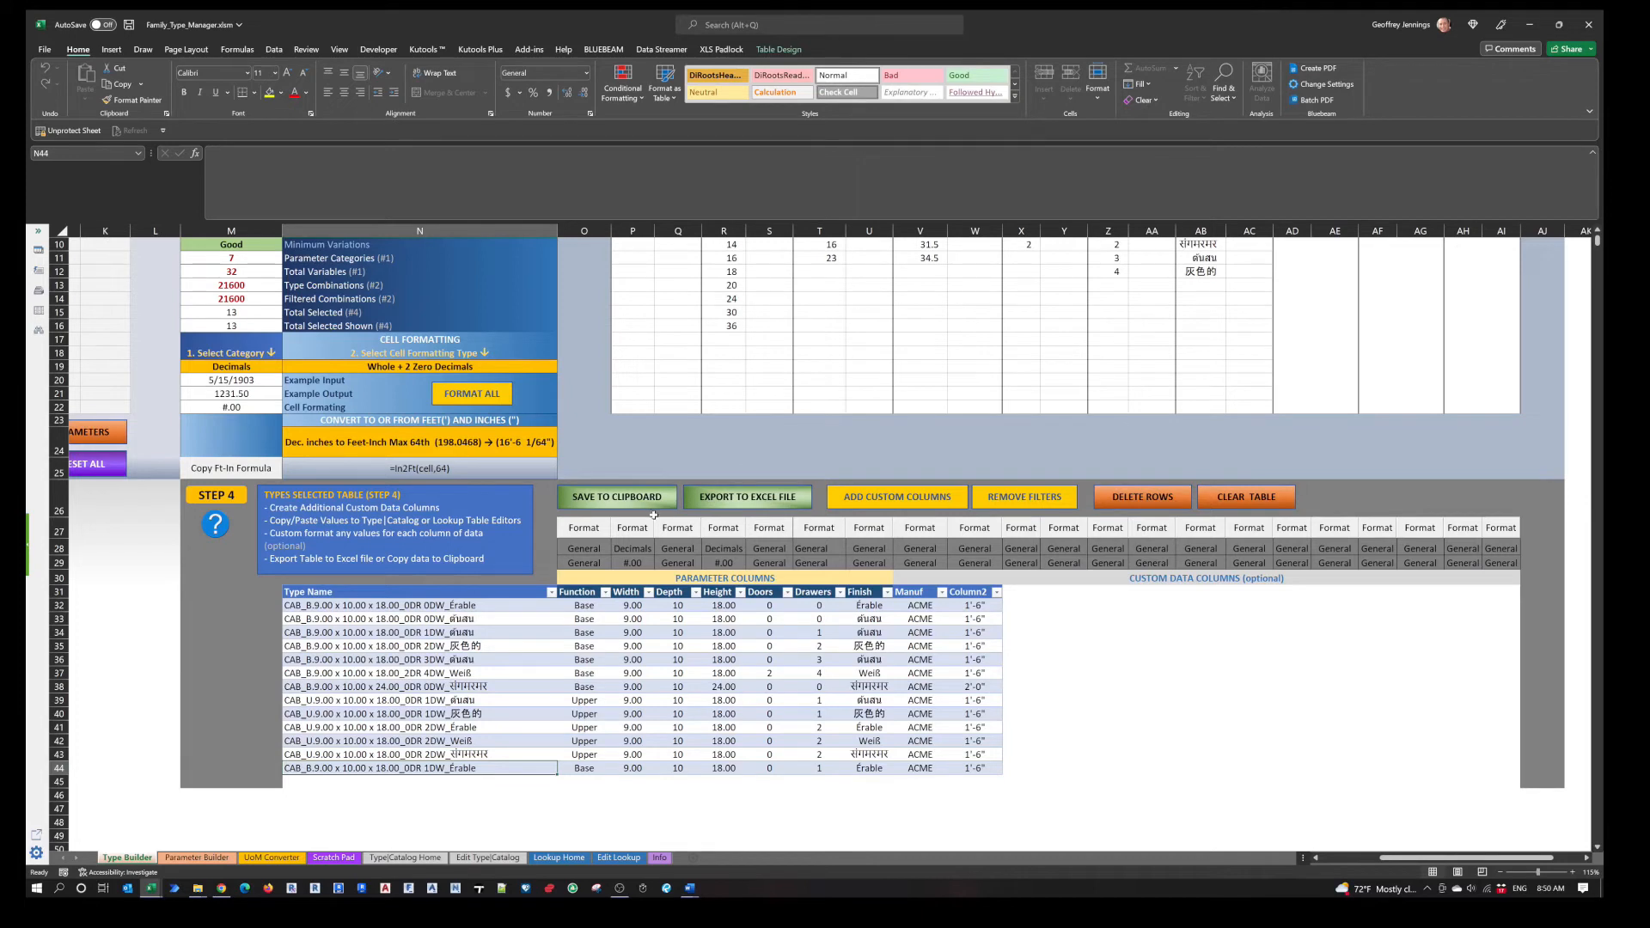
{"action": "left_click", "coordinate": [623, 505]}
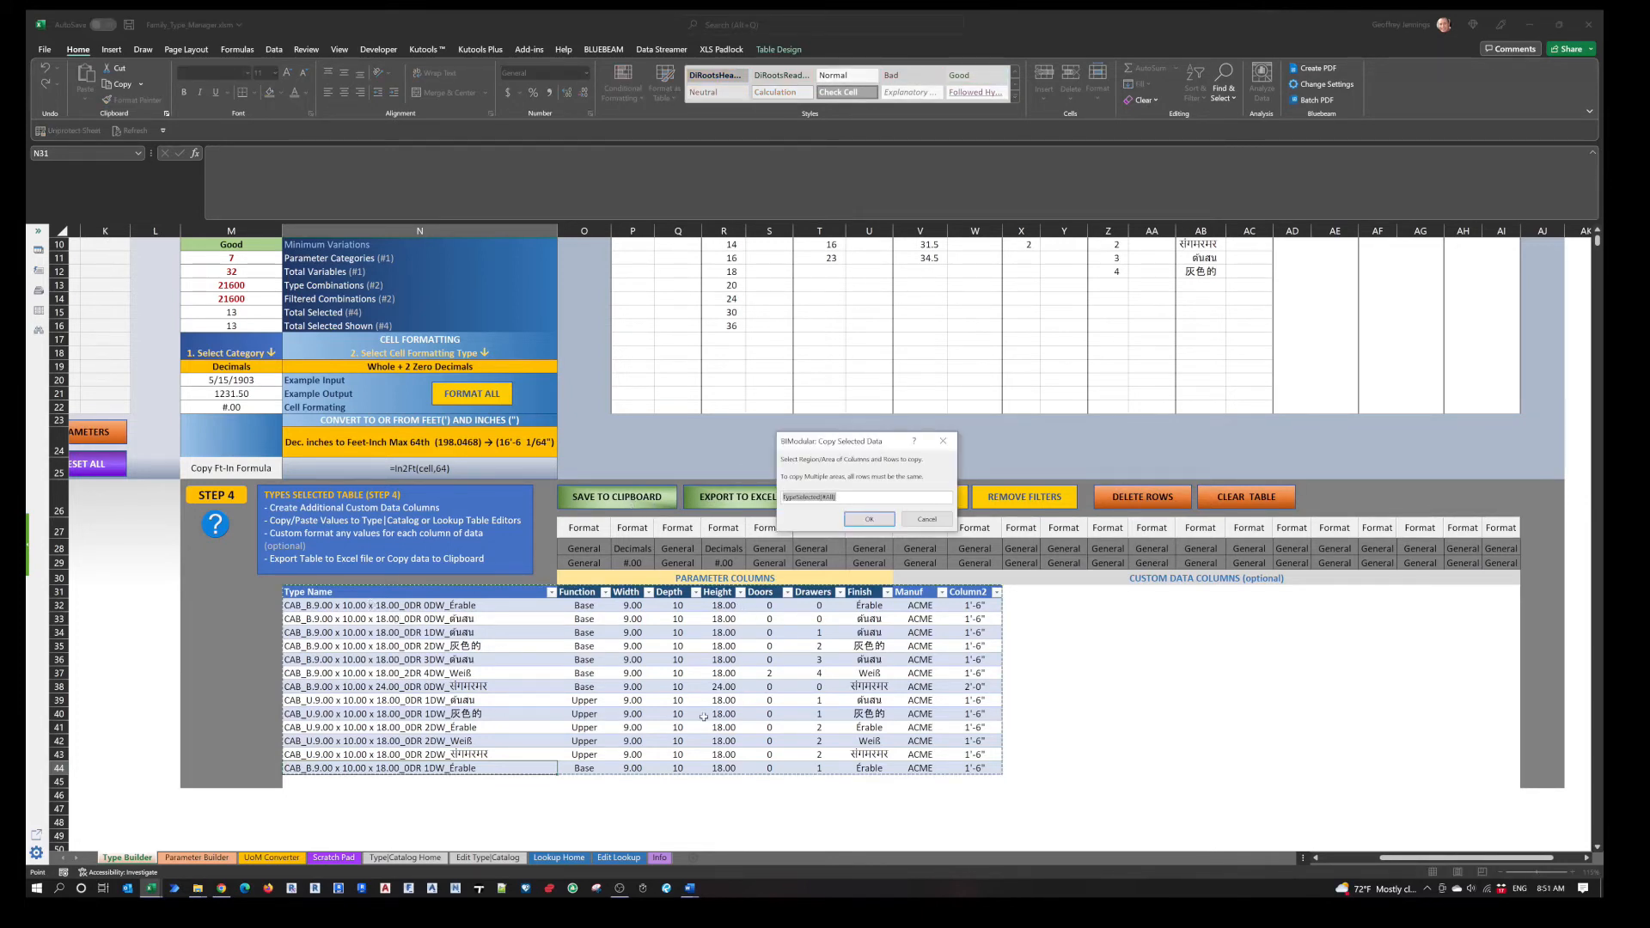
{"action": "left_click_drag", "start_coordinate": [967, 716], "coordinate": [415, 670]}
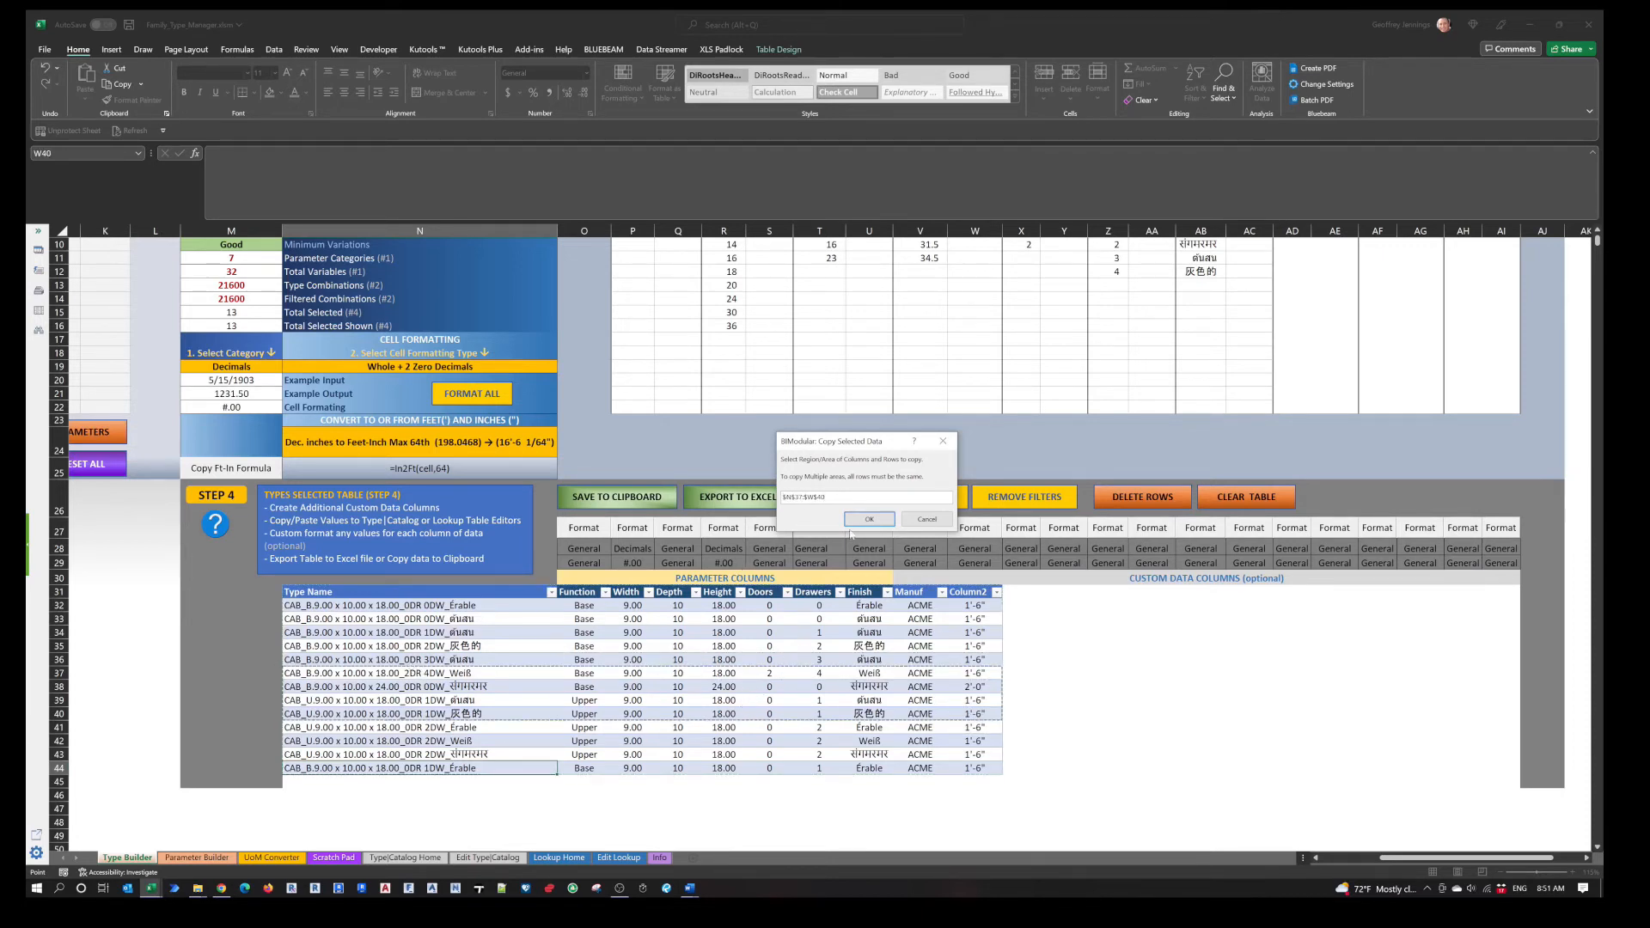
{"action": "left_click", "coordinate": [912, 522]}
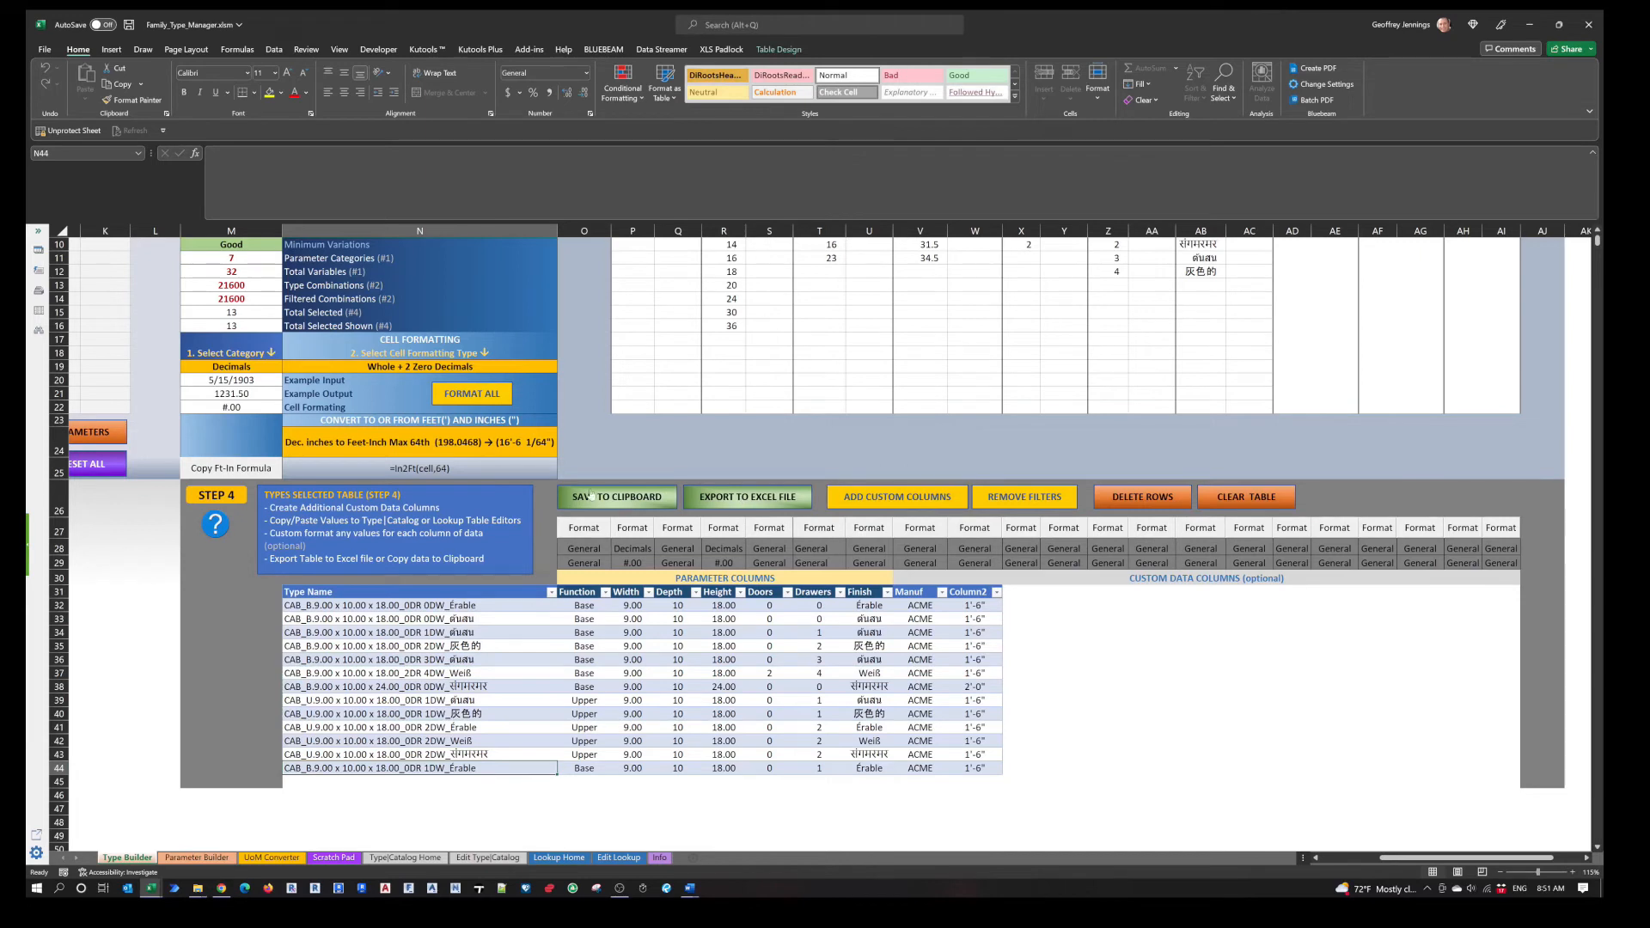
Export the Types Selected table to an Excel file named Cabinets in the Desktop folder, and close the exported workbook.
{"action": "left_click", "coordinate": [767, 503]}
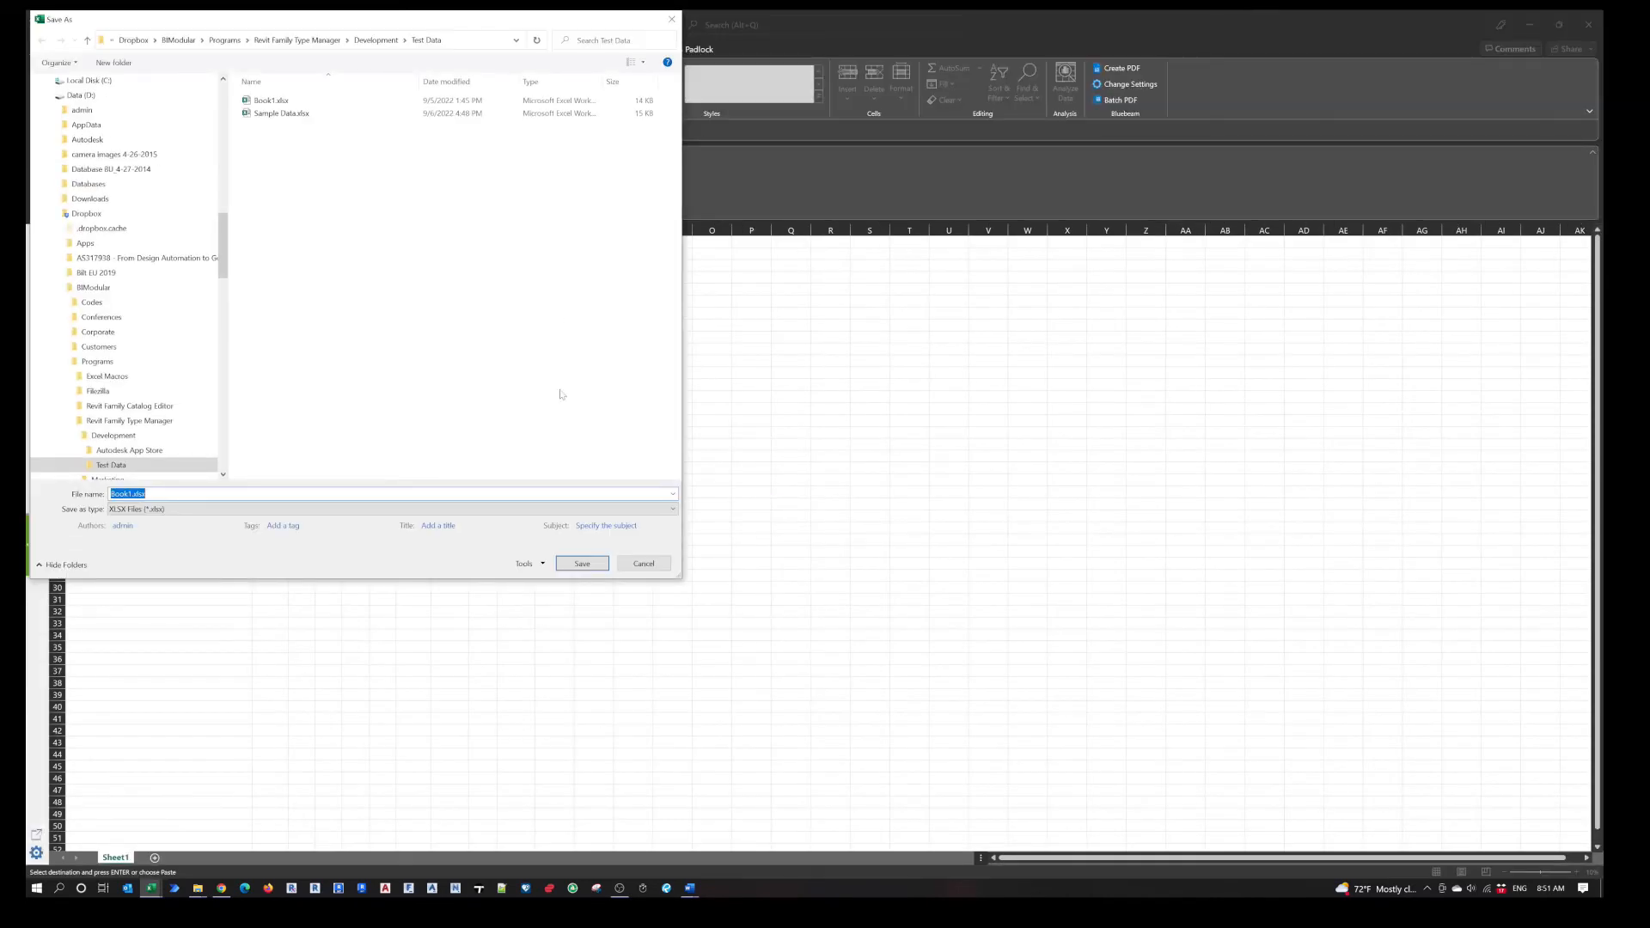
{"action": "left_click_drag", "start_coordinate": [222, 248], "coordinate": [228, 110]}
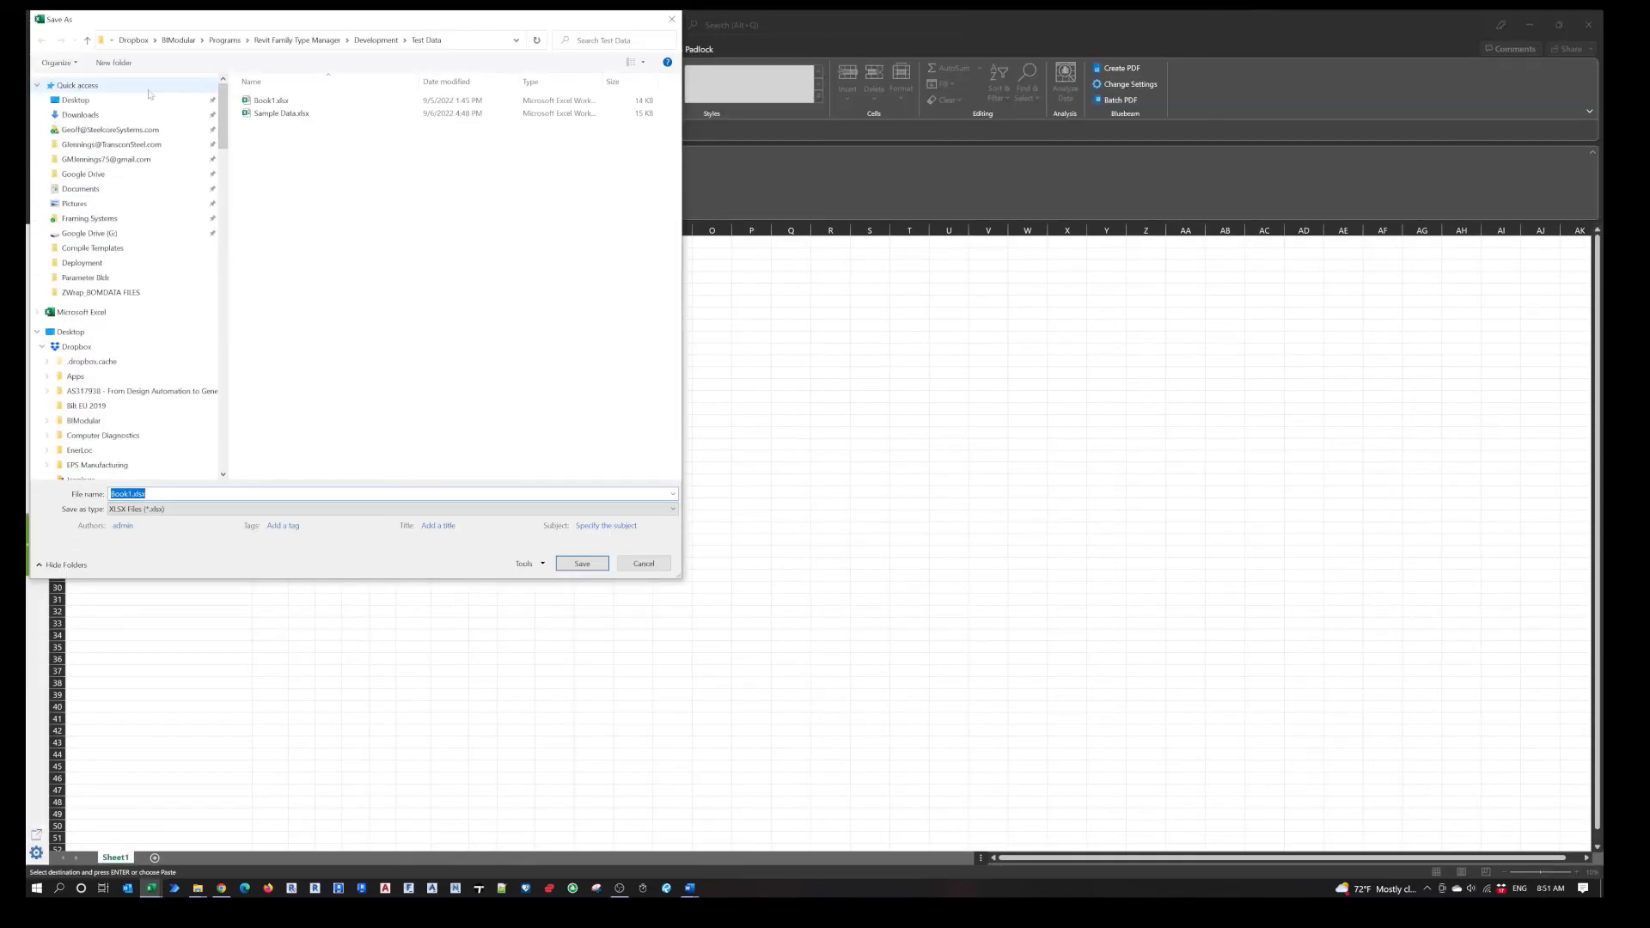
{"action": "left_click", "coordinate": [96, 99]}
{"action": "left_click", "coordinate": [314, 493]}
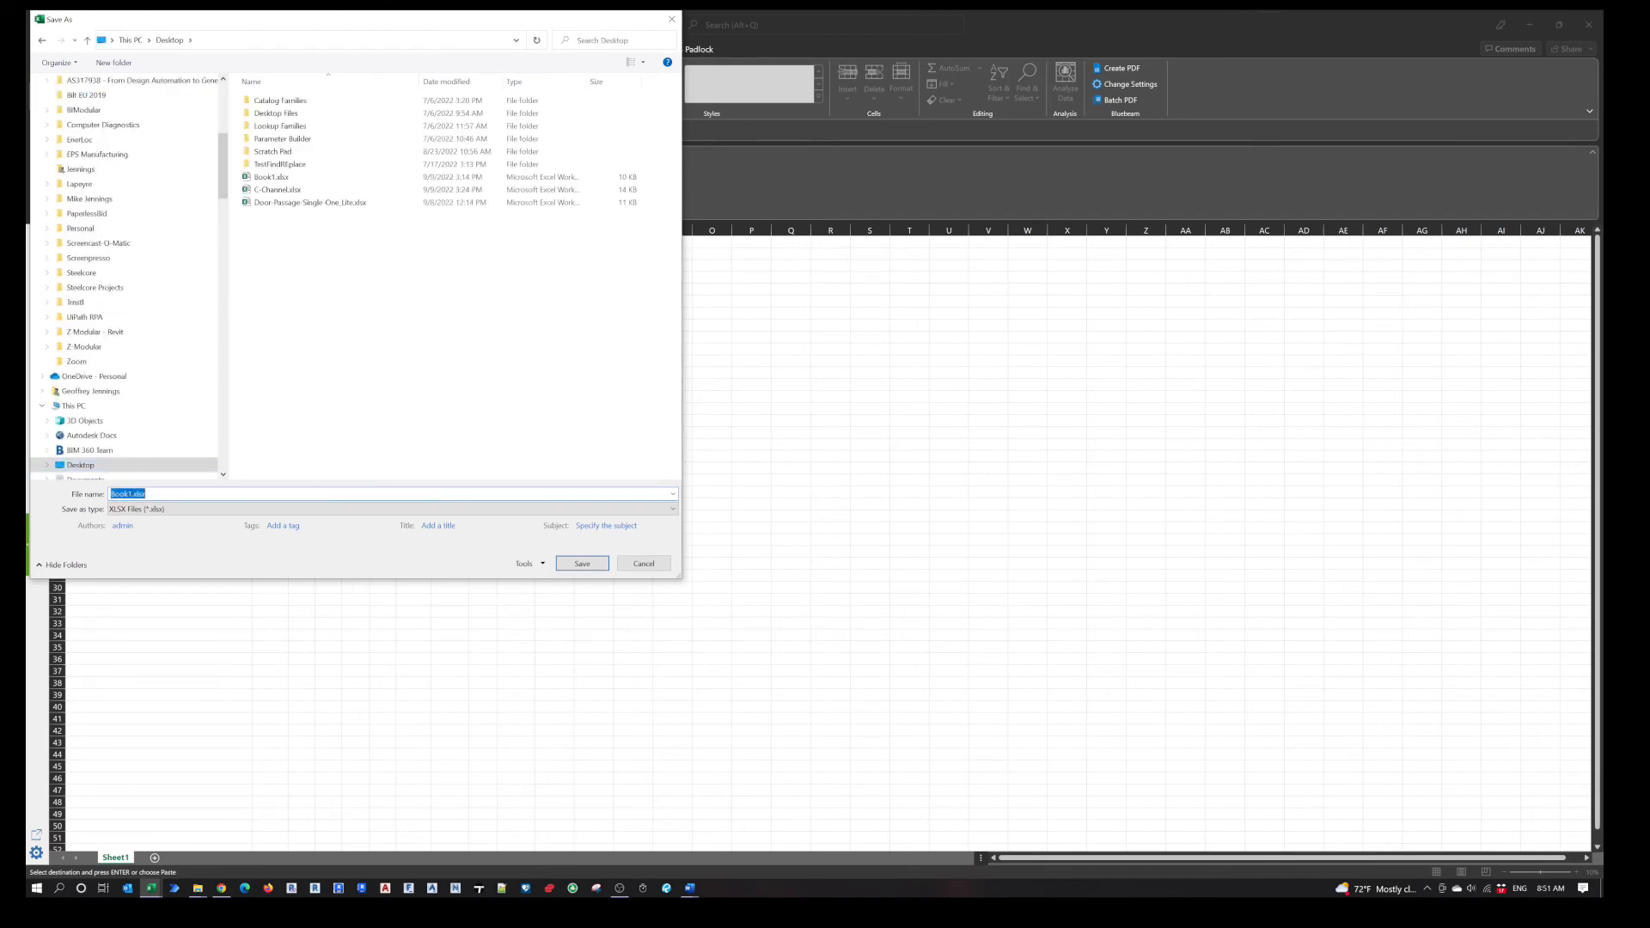
{"action": "type", "text": "Cabinets"}
{"action": "key", "text": "Return"}
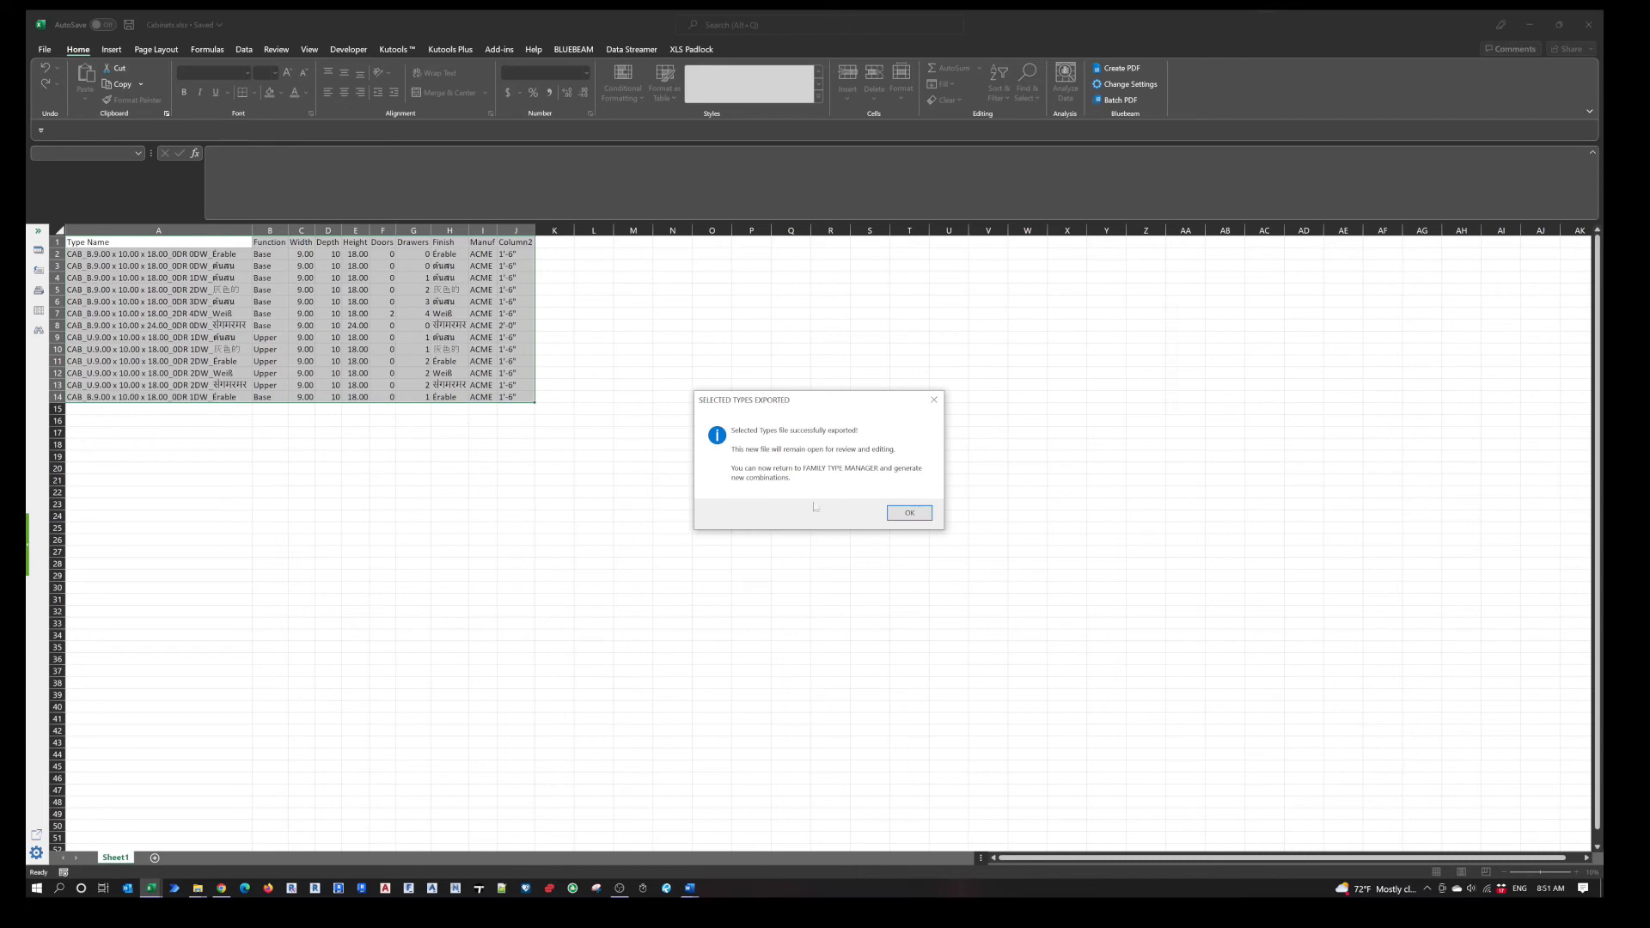
{"action": "left_click", "coordinate": [909, 513]}
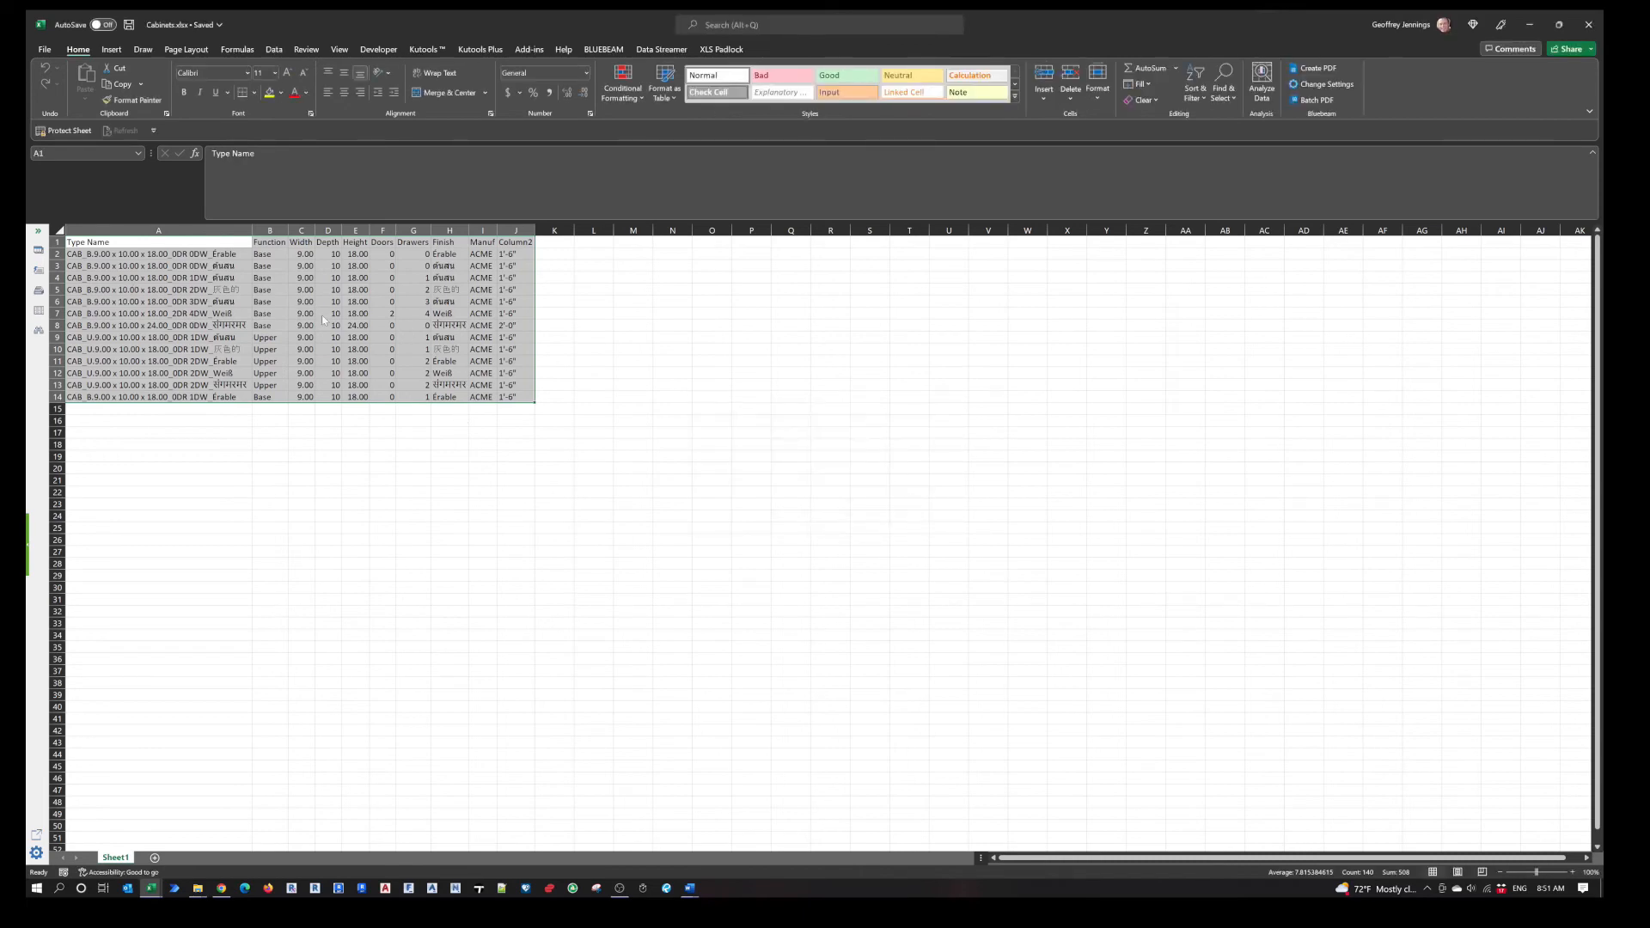
{"action": "left_click", "coordinate": [556, 311]}
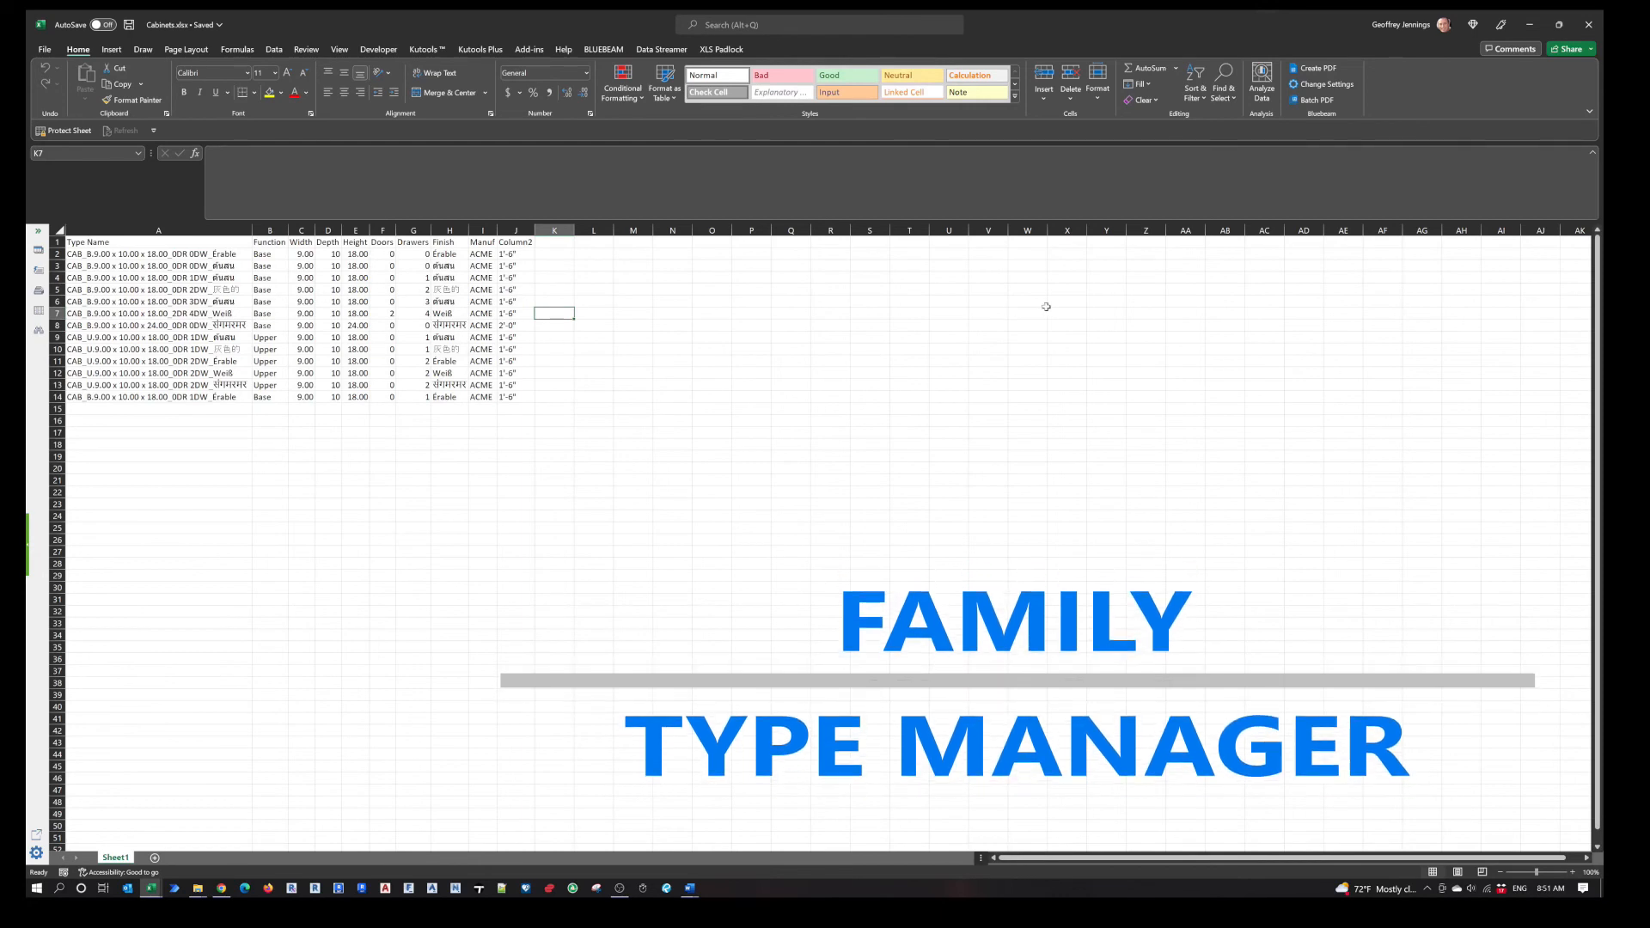
{"action": "left_click", "coordinate": [1595, 27]}
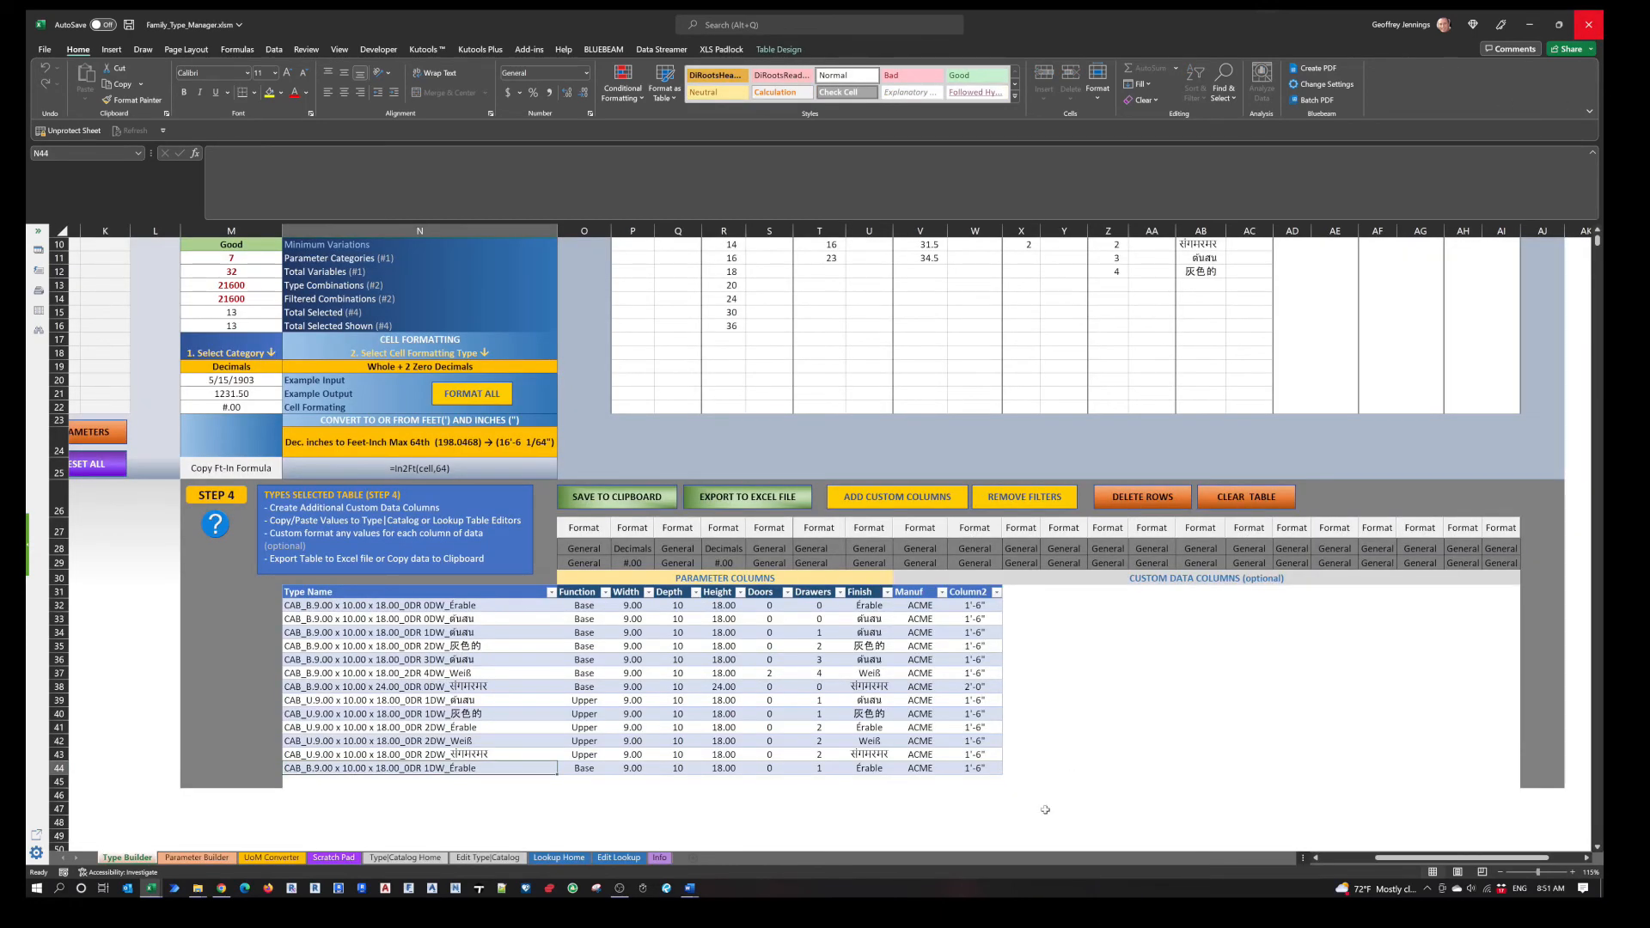
Delete the Width variations 20, 24, 30 and 36 from the Step 1 data entry table.
{"action": "scroll", "coordinate": [967, 800], "scroll_direction": "left", "scroll_amount": 5}
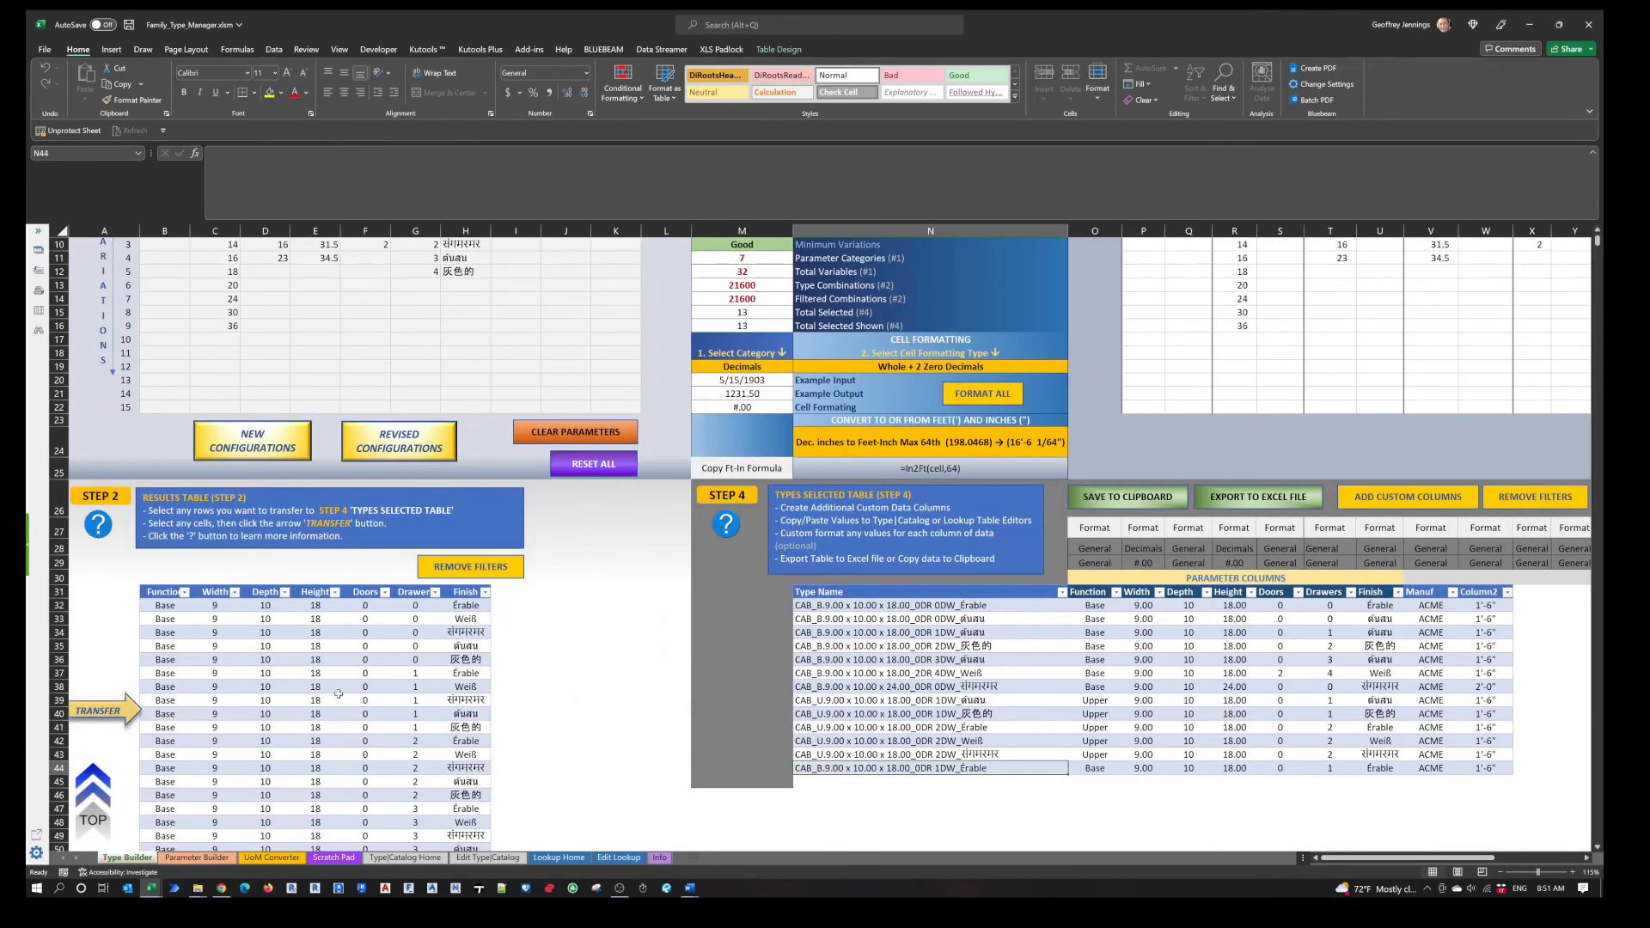
{"action": "scroll", "coordinate": [339, 694], "scroll_direction": "up", "scroll_amount": 3}
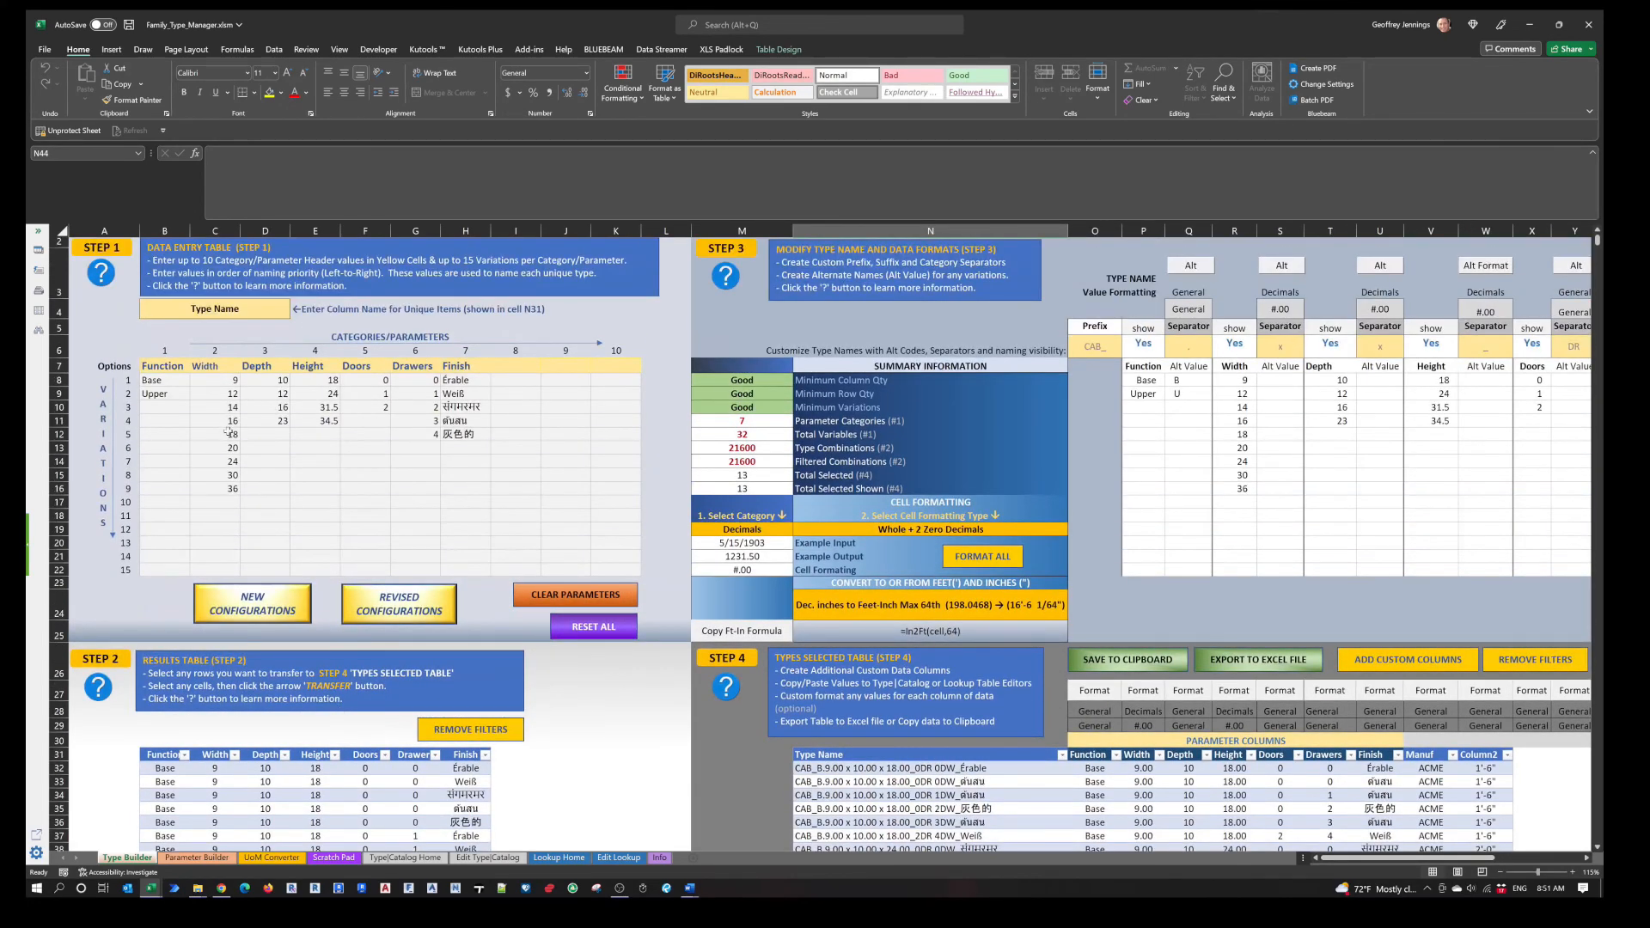
{"action": "left_click_drag", "start_coordinate": [227, 448], "coordinate": [228, 489]}
{"action": "key", "text": "Delete"}
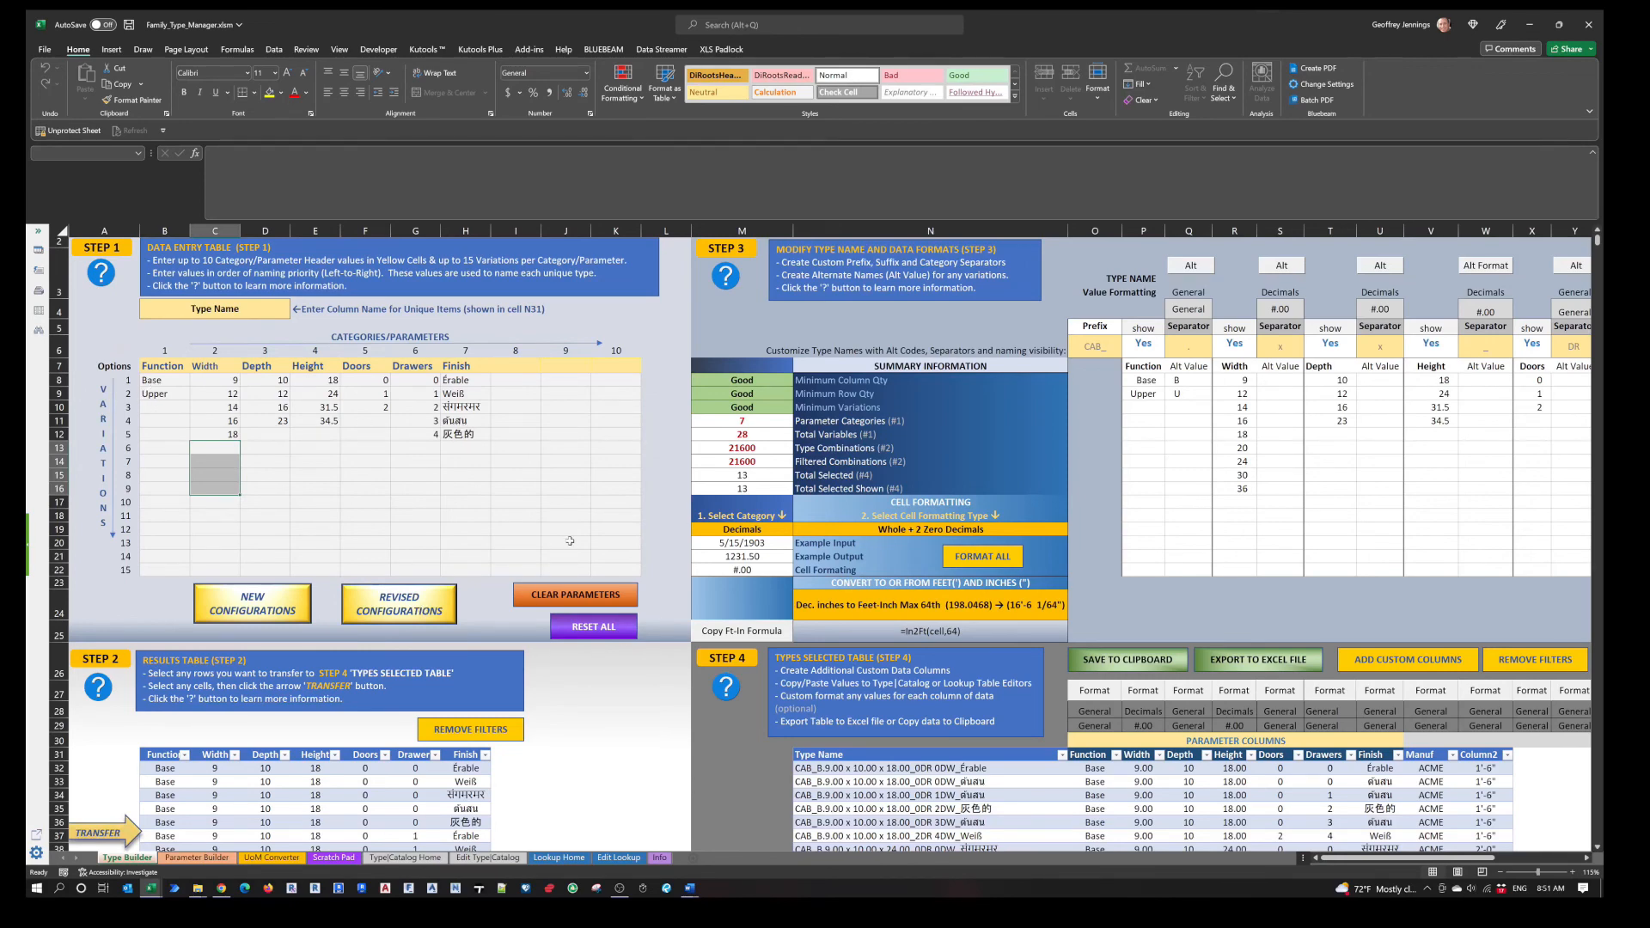
{"action": "scroll", "coordinate": [569, 542], "scroll_direction": "down", "scroll_amount": 4}
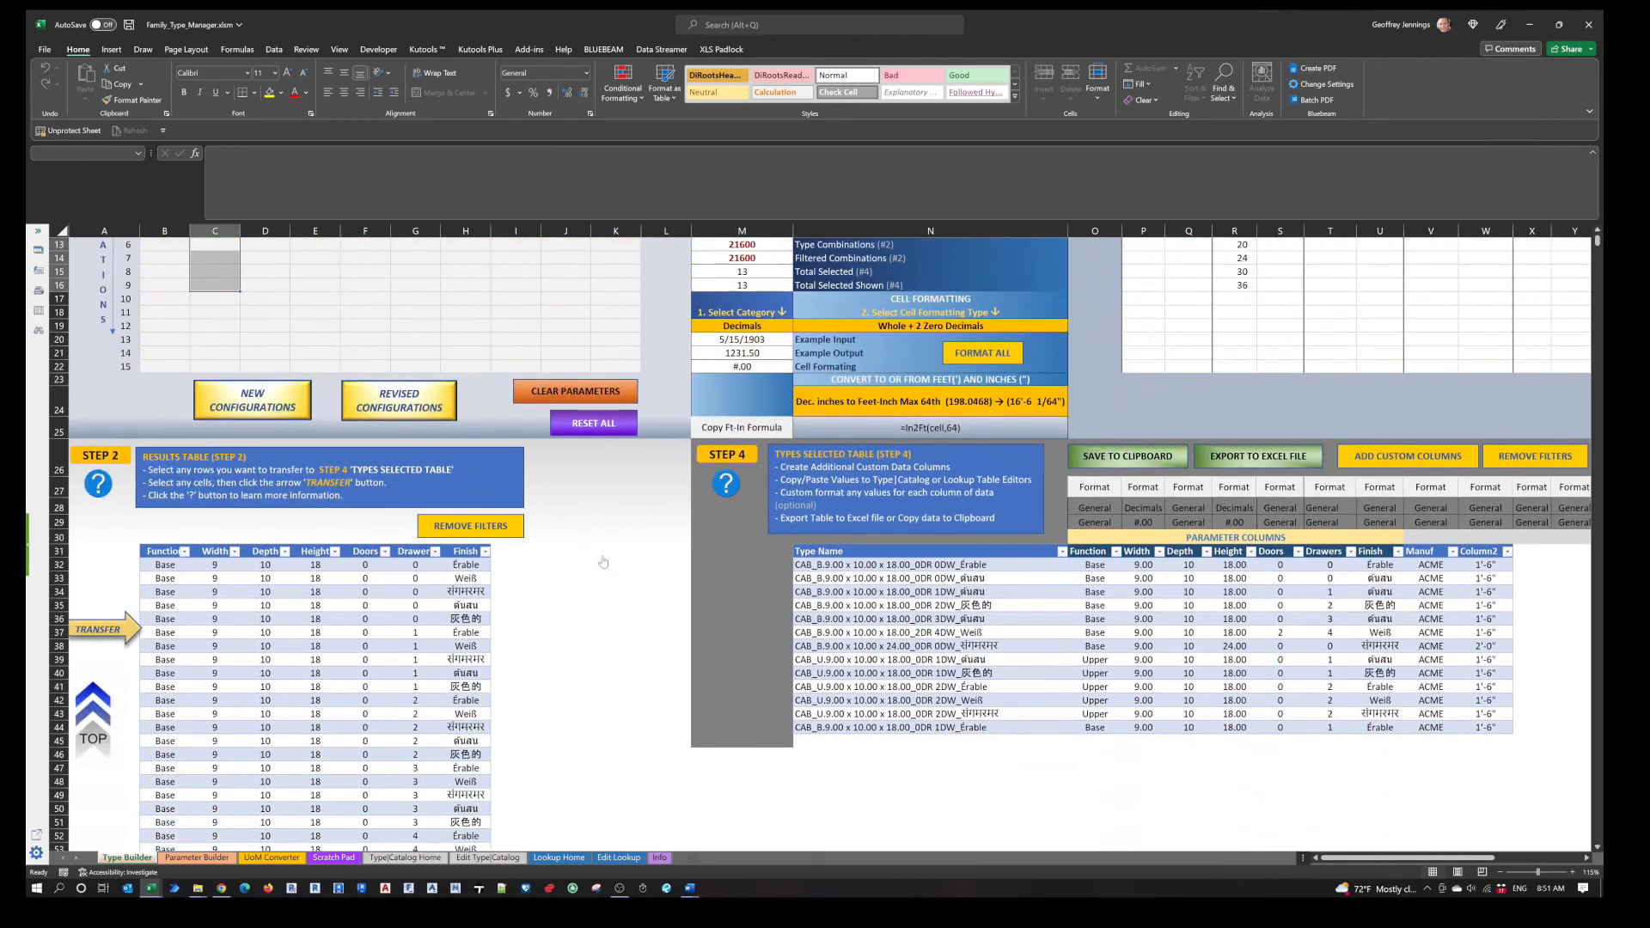